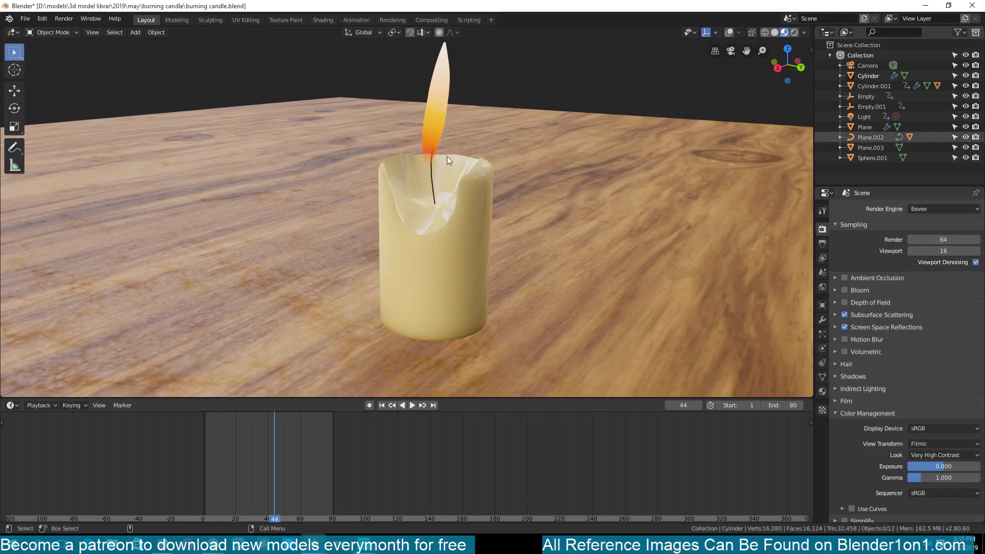
Step: Rewind the timeline to frame 0 and play the candle animation to examine how the wax melts
mouse_move(447, 156)
middle_mouse_down()
mouse_move(429, 181)
mouse_move(457, 170)
middle_mouse_up()
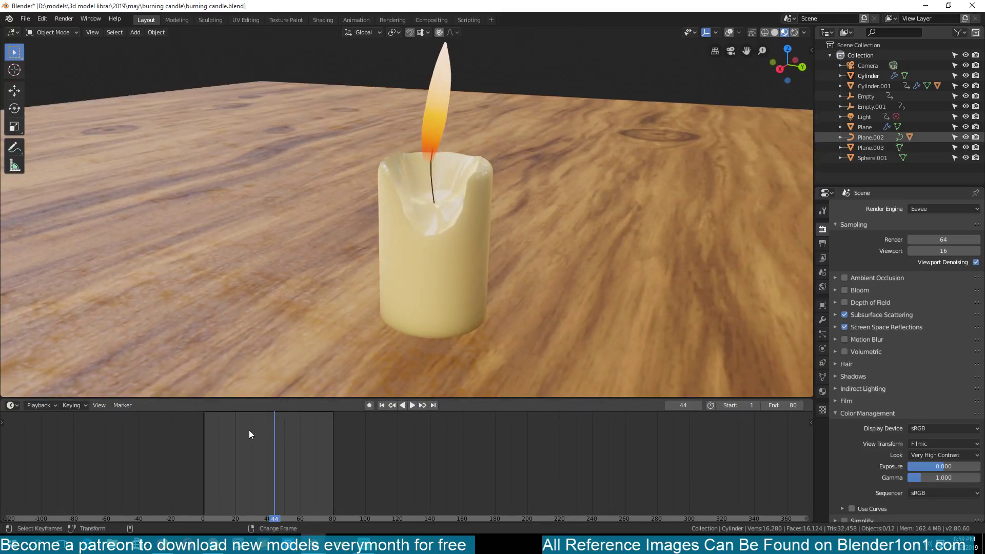
right_click(199, 434)
scroll(425, 156, "down", 4)
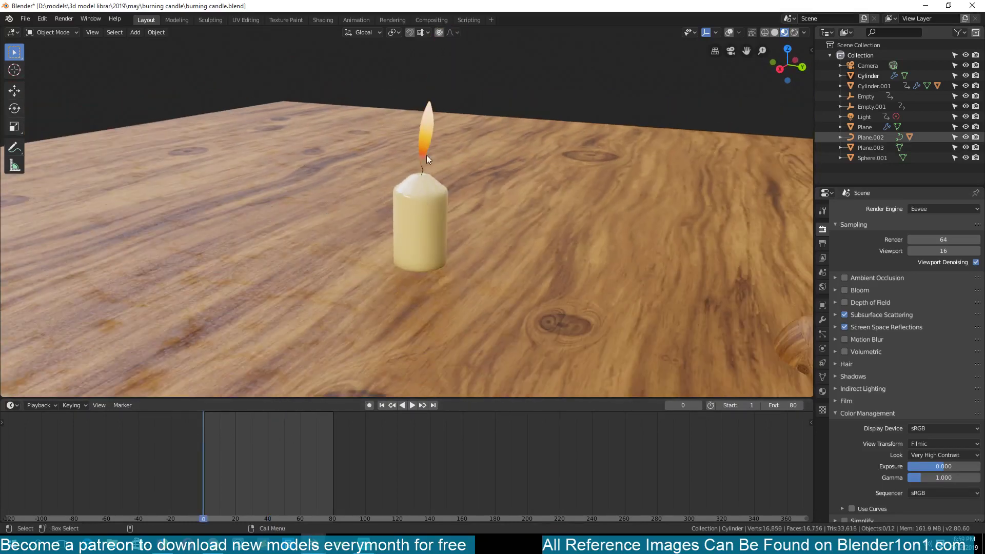
scroll(426, 148, "up", 3)
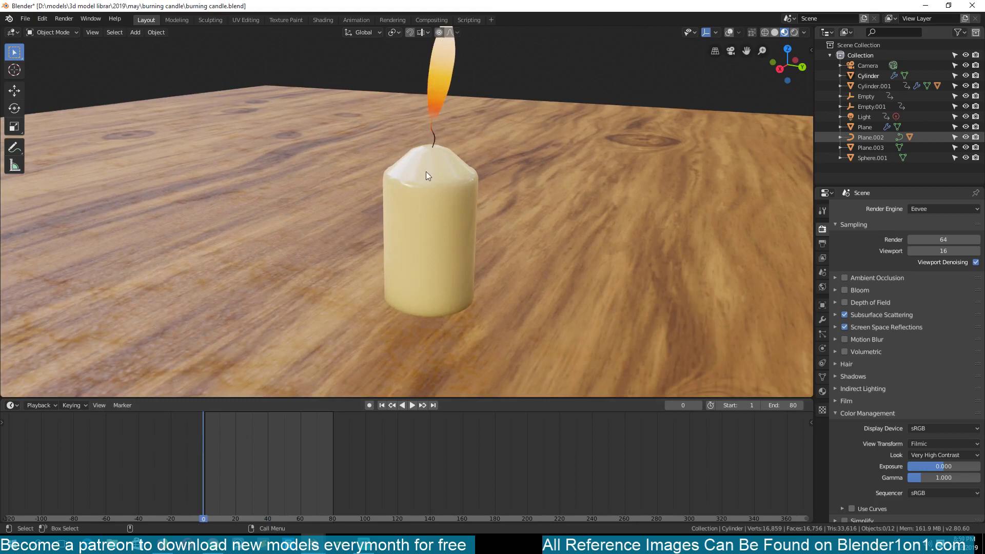
key("space")
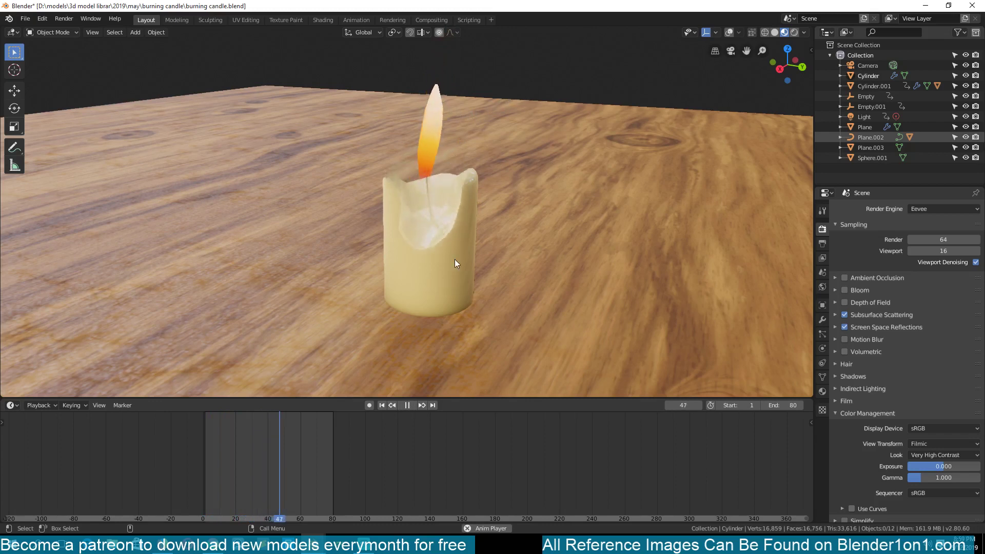
key("space")
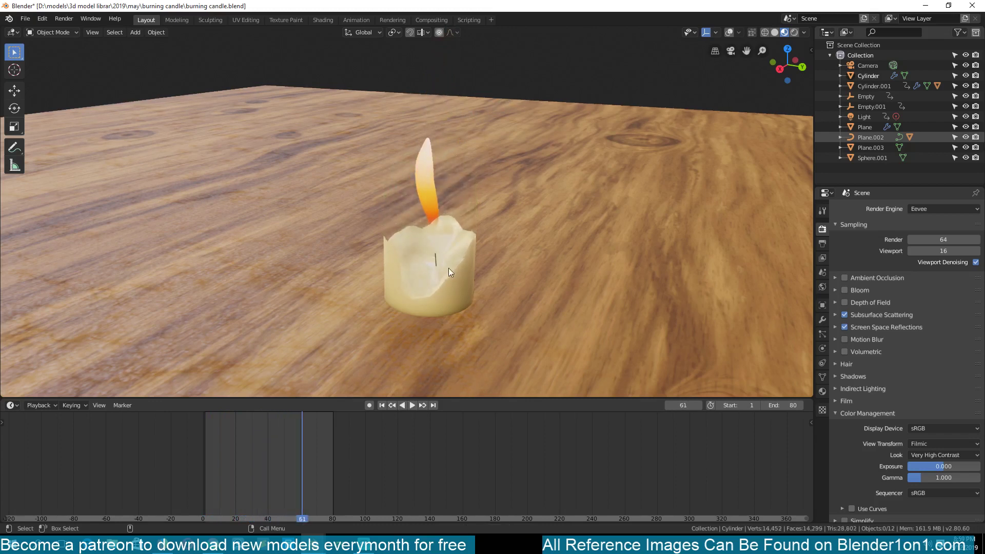
Step: Go back to about frame 46 and replay the burn to examine the hollow forming around the wick
mouse_move(277, 436)
left_mouse_down()
mouse_move(263, 439)
mouse_move(280, 441)
left_mouse_up()
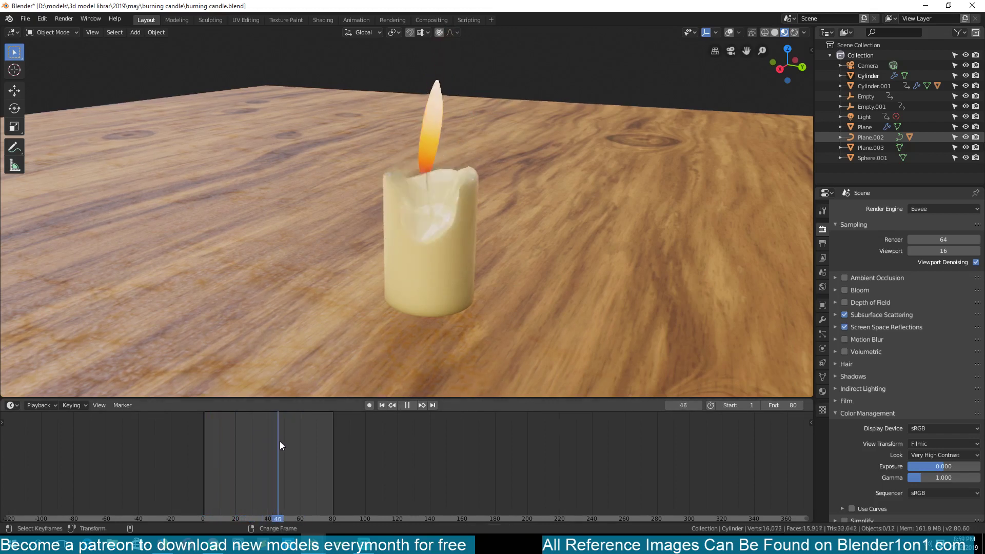
key("space")
key("Escape")
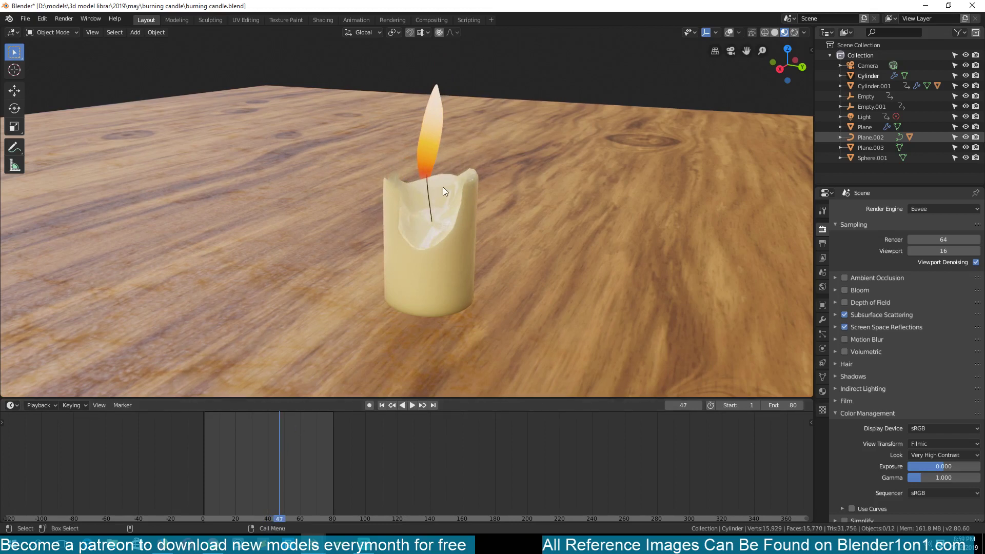
key("space")
key("space")
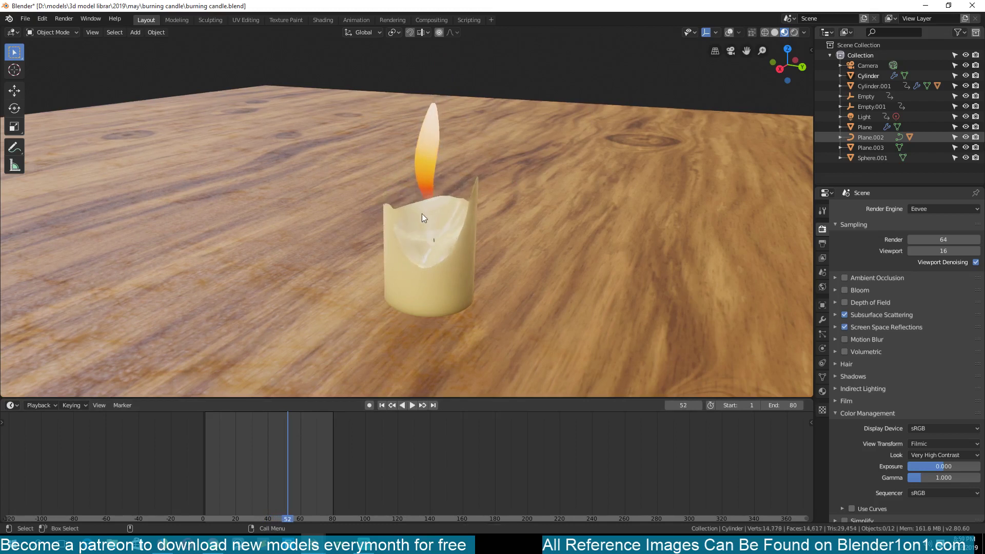
Step: Replay the melting from frame 44 and scrub back to frame 34 to compare the wax shapes
mouse_move(264, 455)
left_mouse_down()
mouse_move(250, 456)
mouse_move(274, 460)
left_mouse_up()
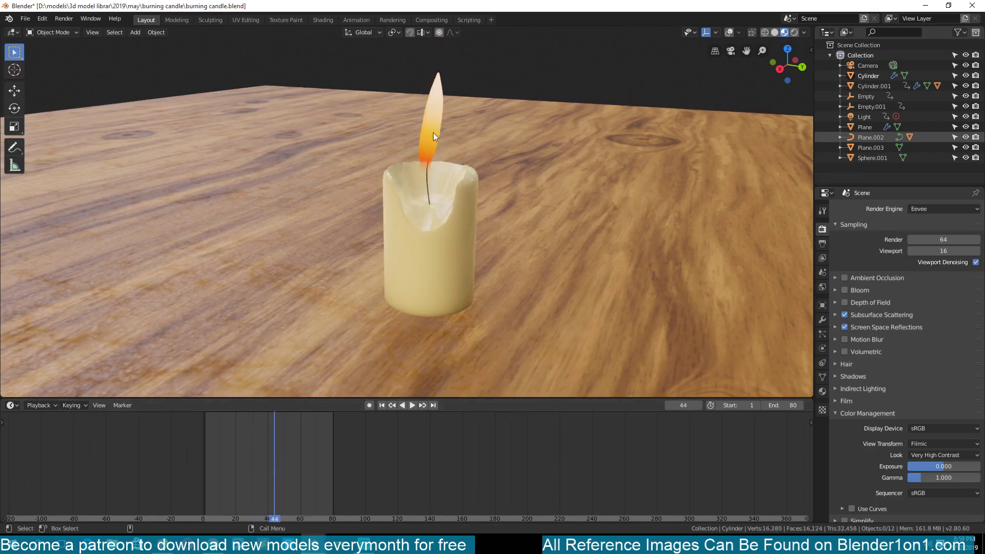
key("space")
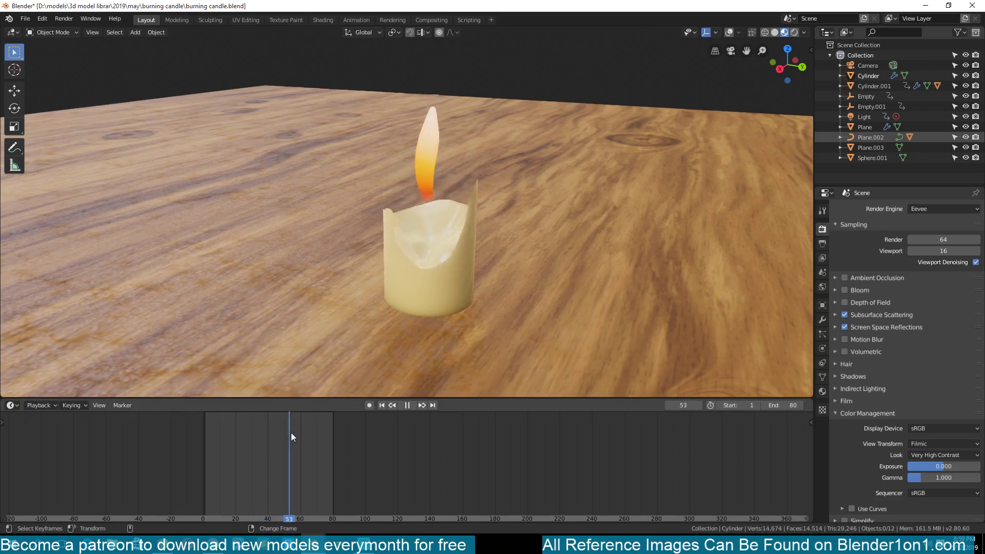
key("space")
right_click_drag(309, 435, 258, 432)
left_click_drag(257, 432, 258, 432)
key("space")
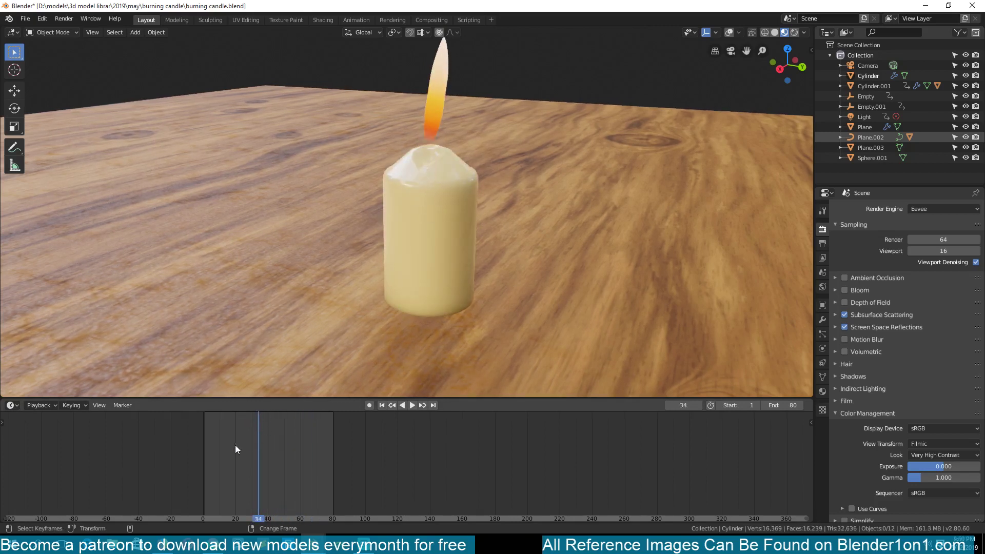
Step: Play the animation from its start, pause at frame 26 and examine the wick and flame up close
key("shift+Left")
key("space")
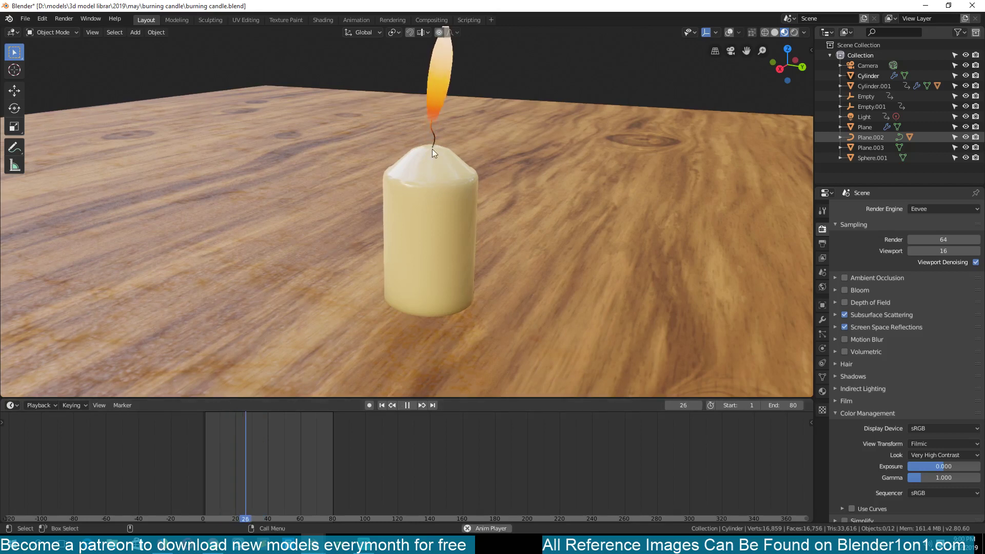
key("space")
scroll(440, 131, "up", 4)
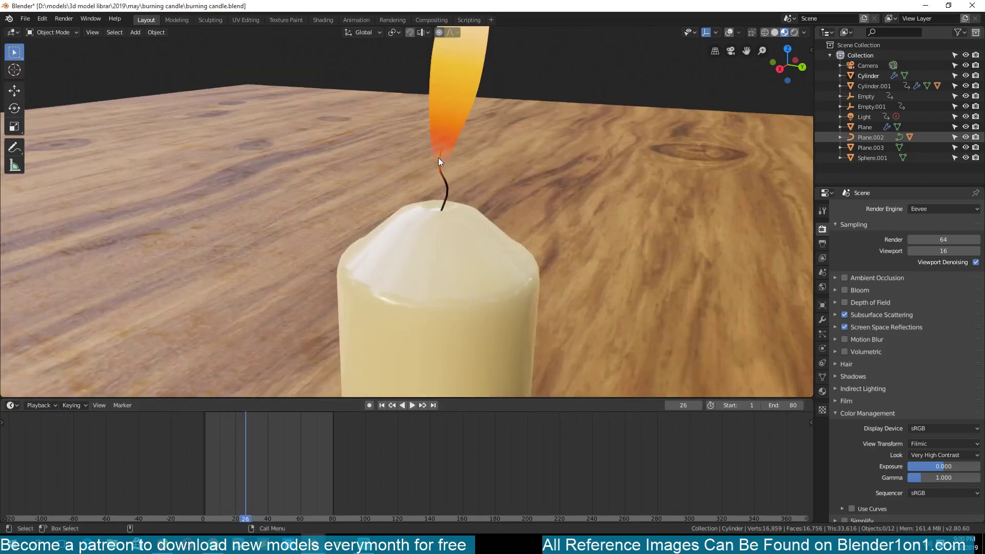
scroll(441, 151, "down", 5)
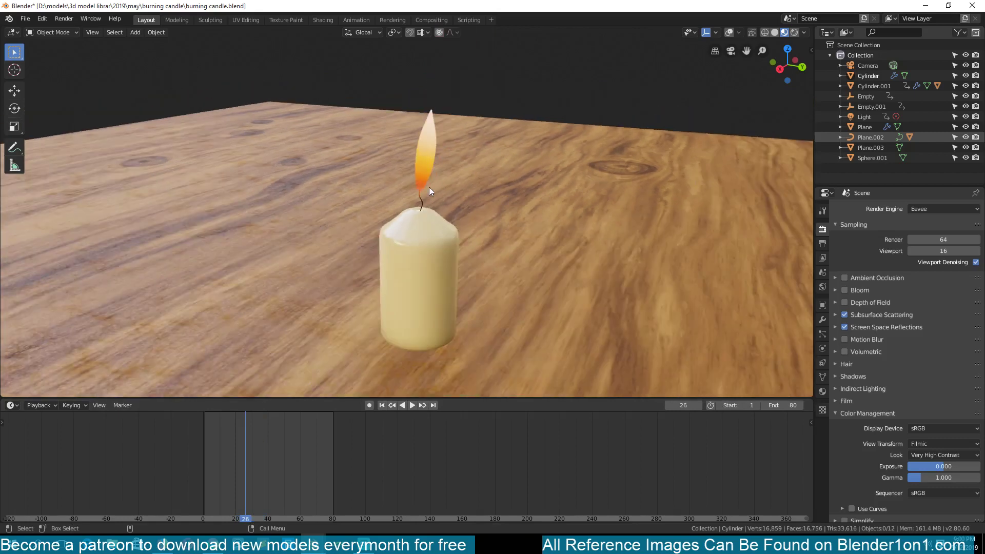
Step: Play the rest of the burn from frame 26 and scrub back to frame 35 to review the melting
key("space")
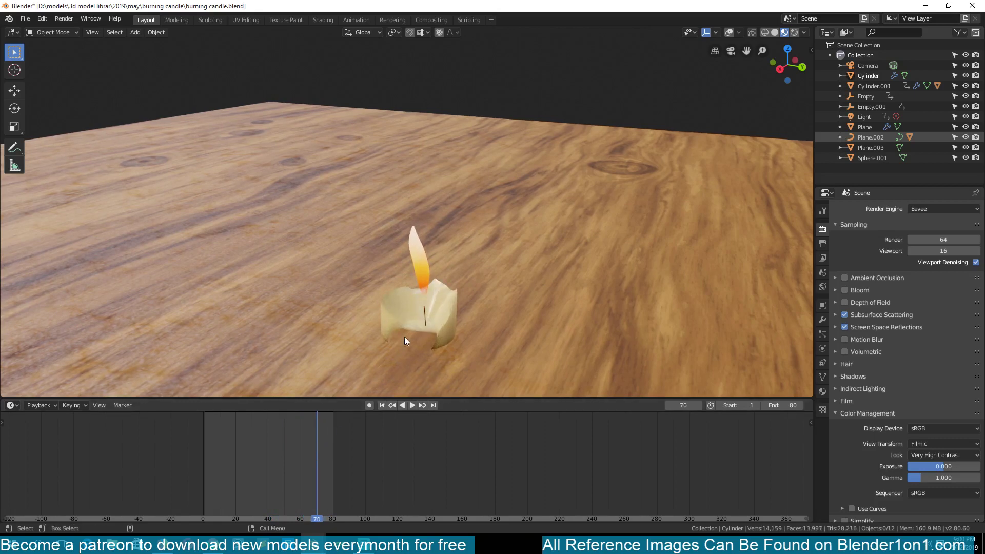
right_click(272, 445)
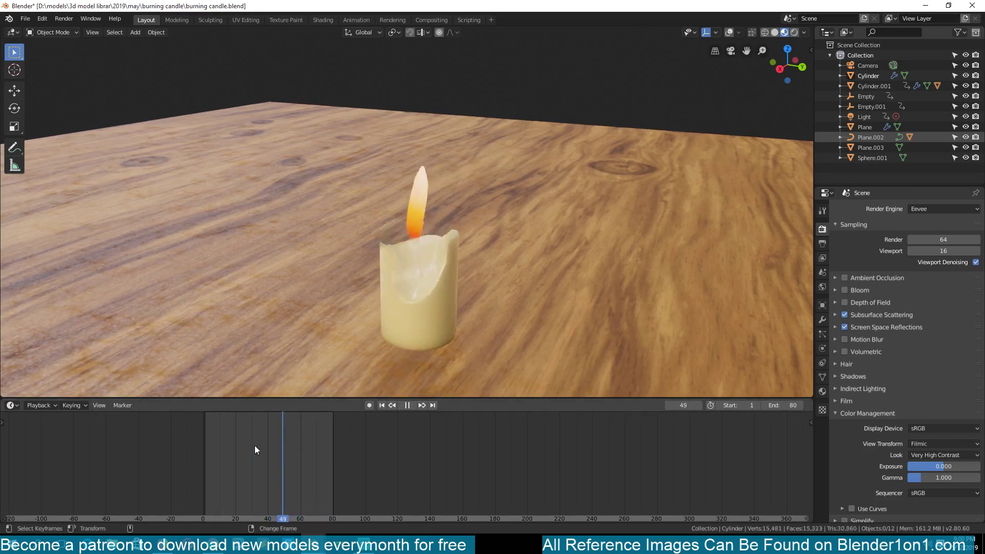
right_click(248, 445)
key("space")
scroll(392, 255, "down", 3)
Step: Switch the viewport to Rendered shading and play the animation from the start to examine the candle's lighting and shadow
left_click(794, 32)
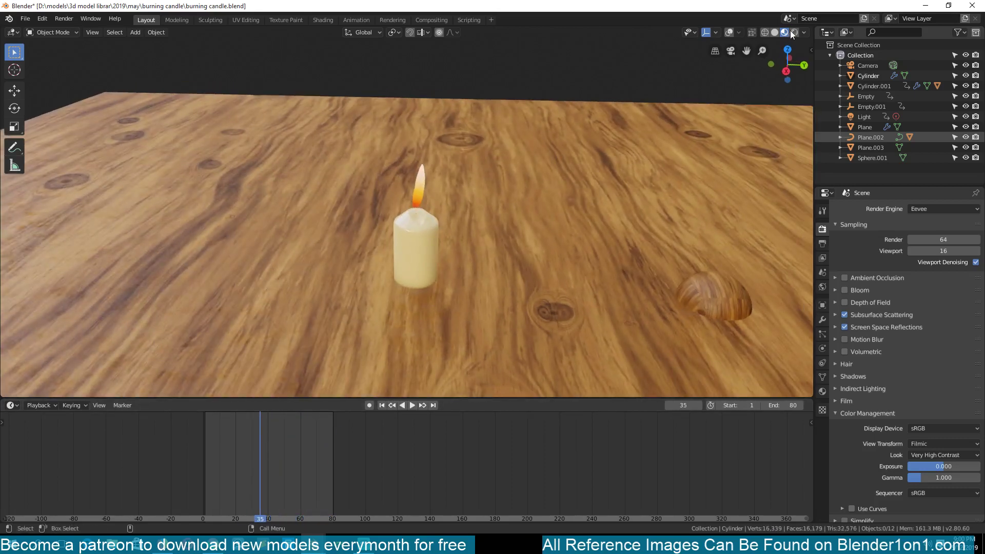
key("shift+Left")
key("space")
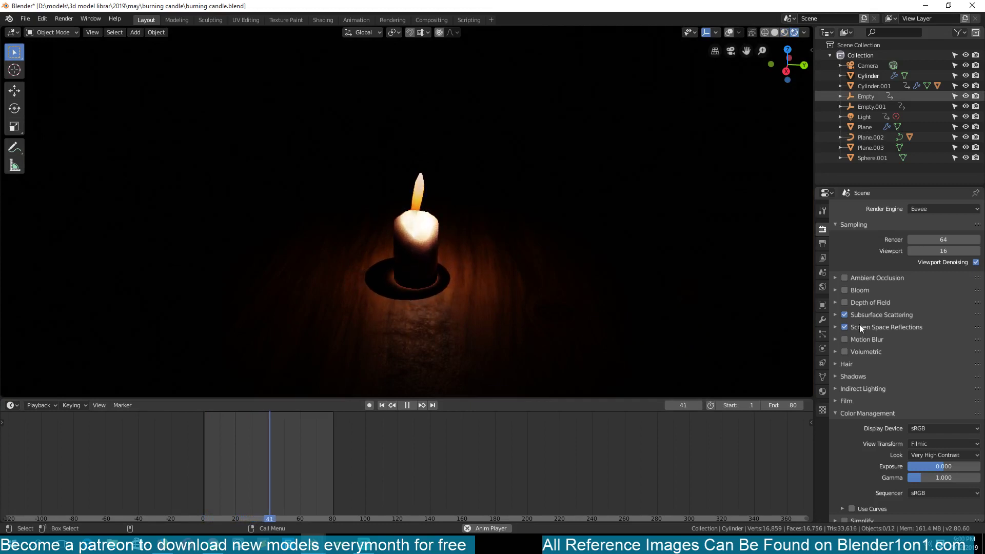
key("space")
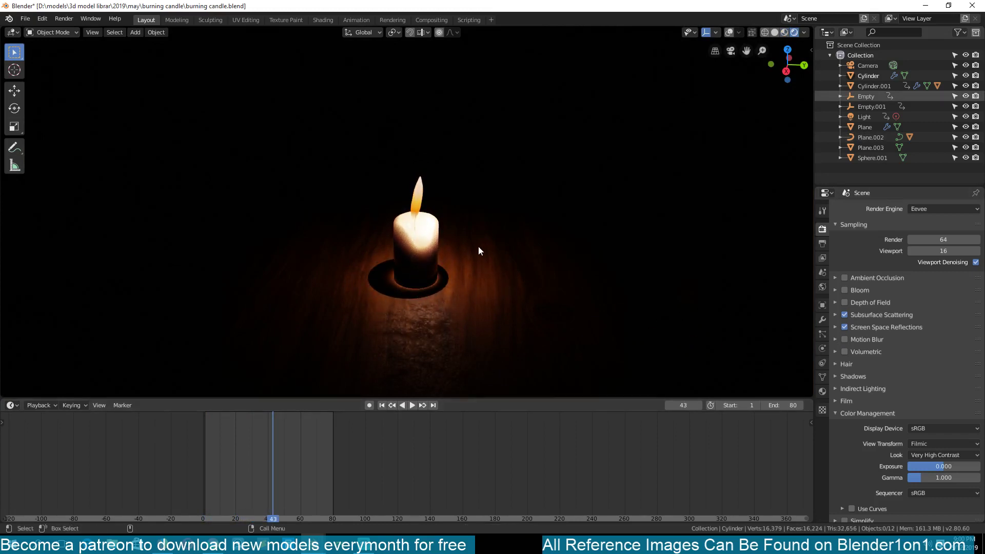
key("space")
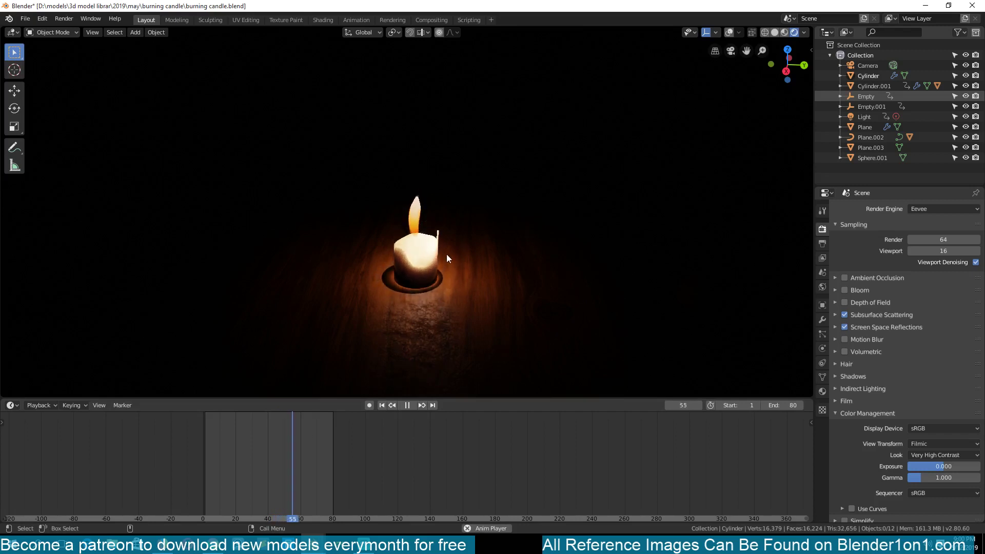
scroll(447, 254, "up", 2)
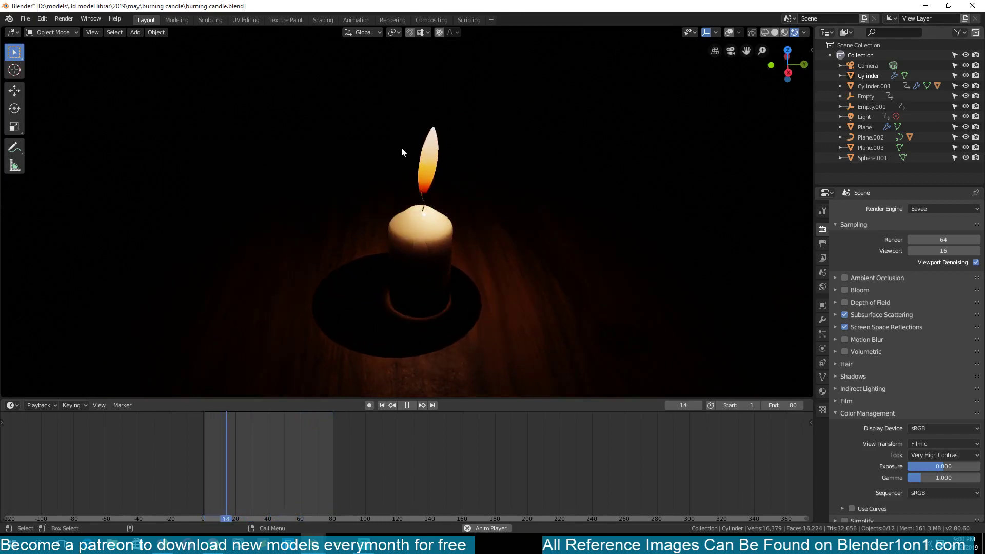
key("space")
Step: Stop playback at frame 38 and set the viewport to Solid shading with Random object colors
key("space")
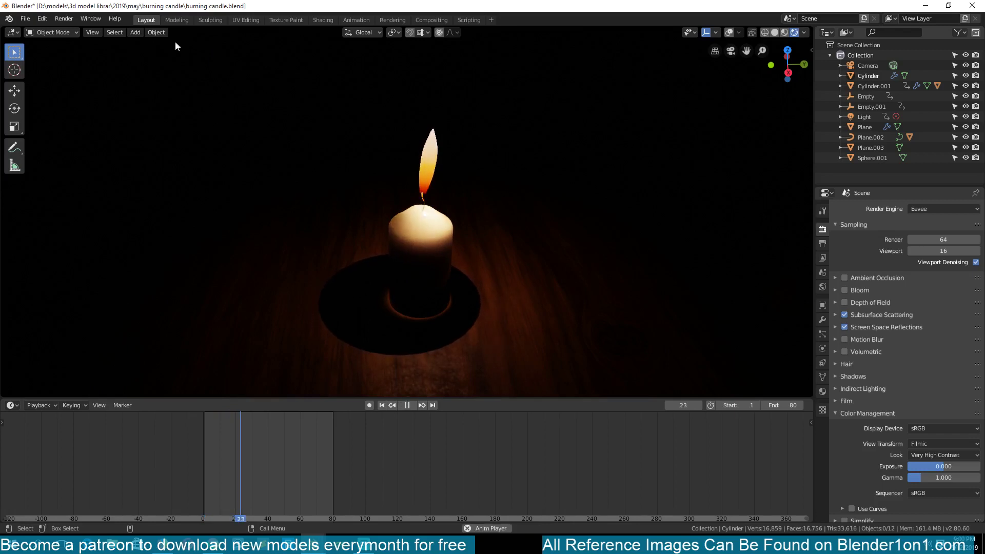
left_click(774, 32)
key("space")
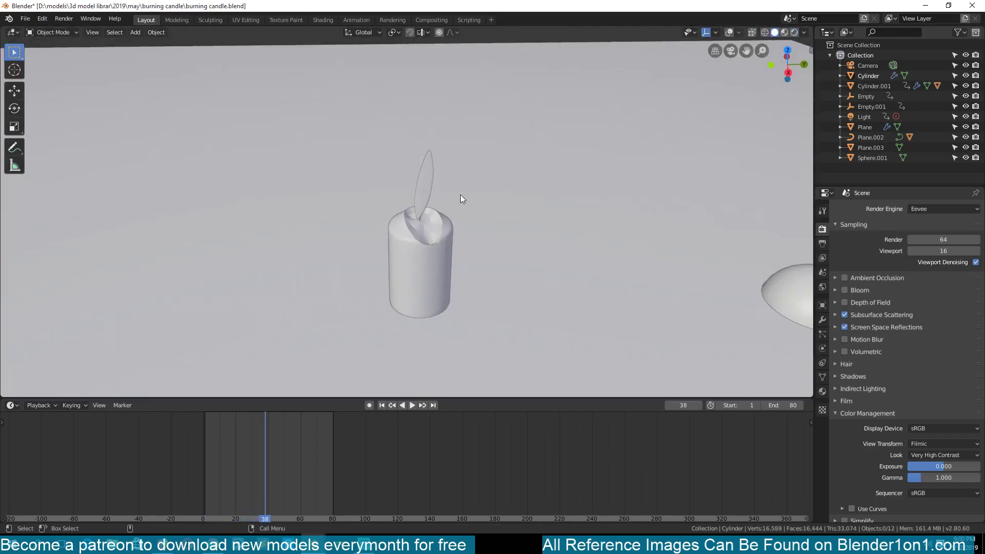
middle_click_drag(460, 195, 421, 183)
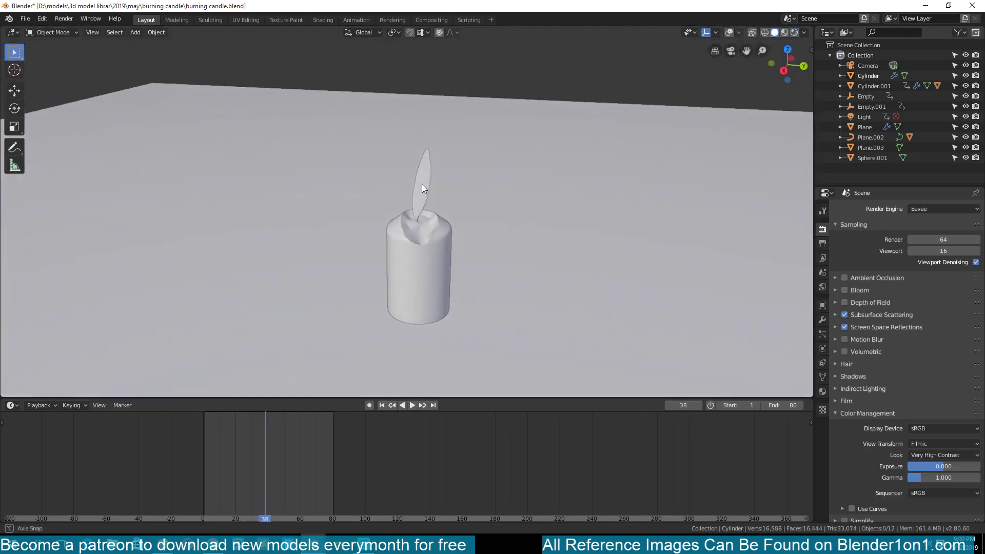
left_click(803, 32)
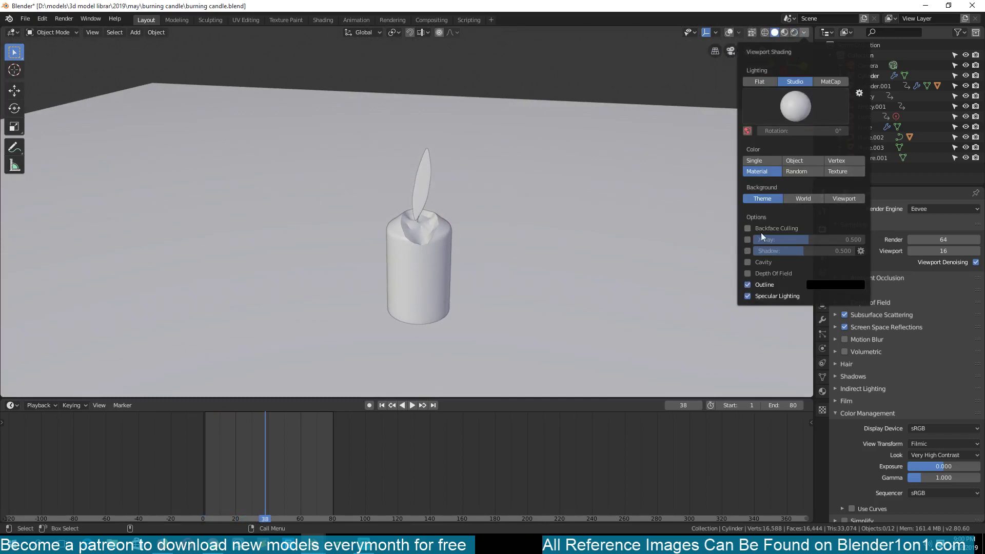
left_click(802, 172)
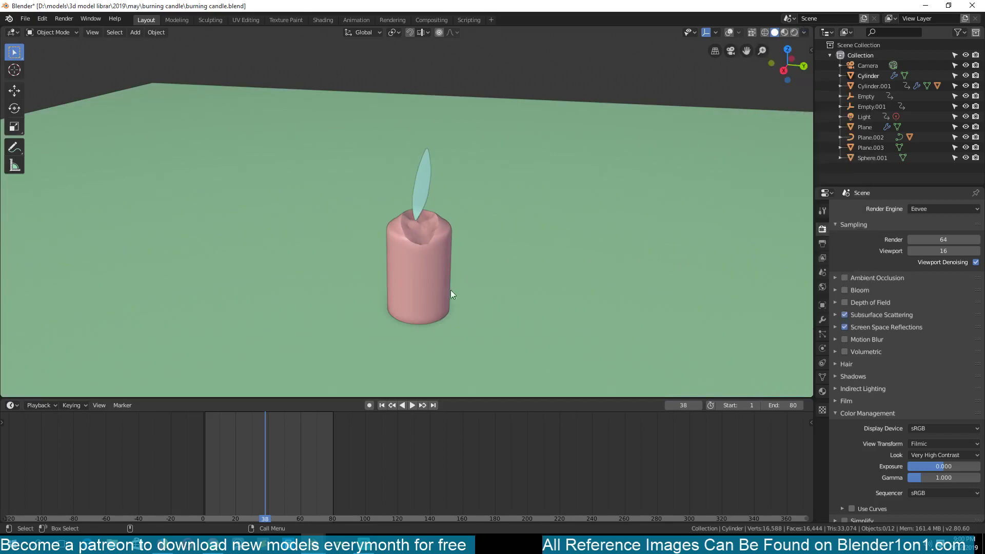
Step: Play the animation in Solid shading and stop at frame 18 to examine the candle, wick and flame geometry
scroll(359, 273, "up", 5)
scroll(314, 210, "down", 4)
key("space")
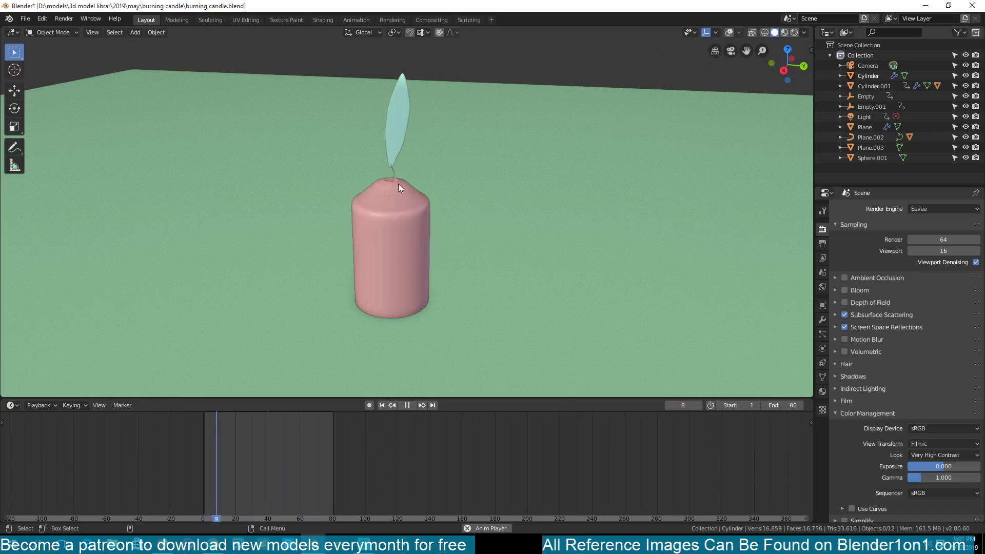
key("space")
middle_click_drag(399, 173, 402, 204, "shift")
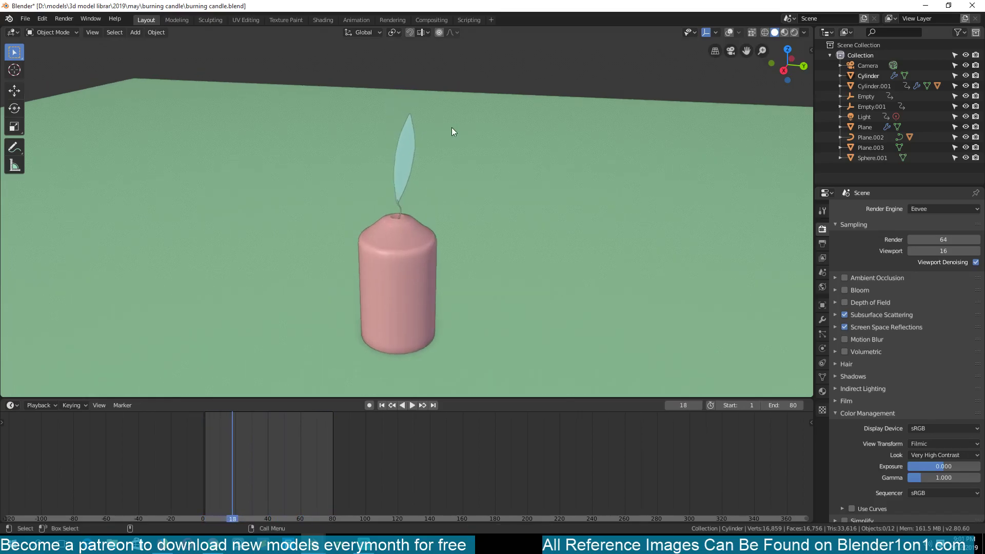
scroll(452, 129, "down", 2)
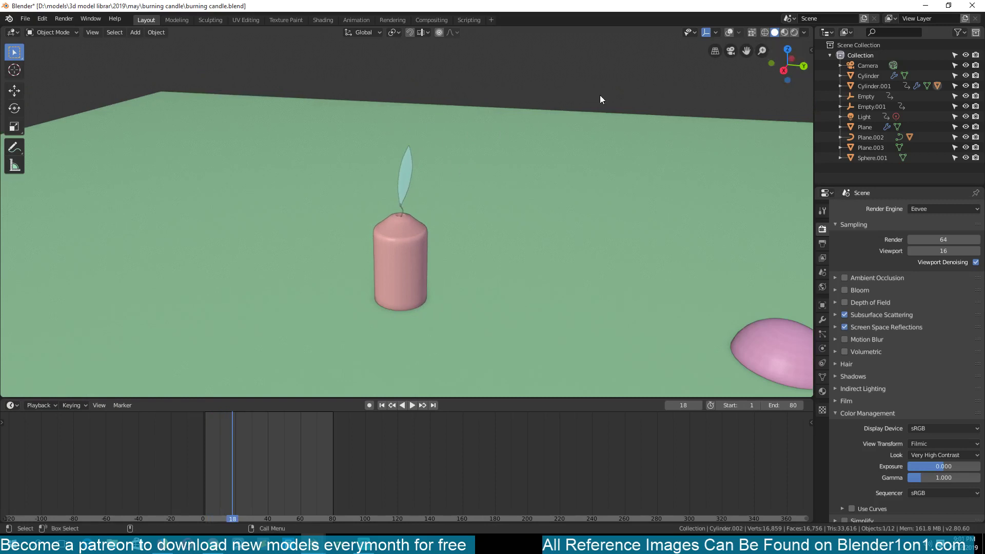
Step: Show the viewport overlays and examine the wireframe cutter and empties around the candle
left_click(729, 33)
middle_click_drag(426, 106, 411, 248)
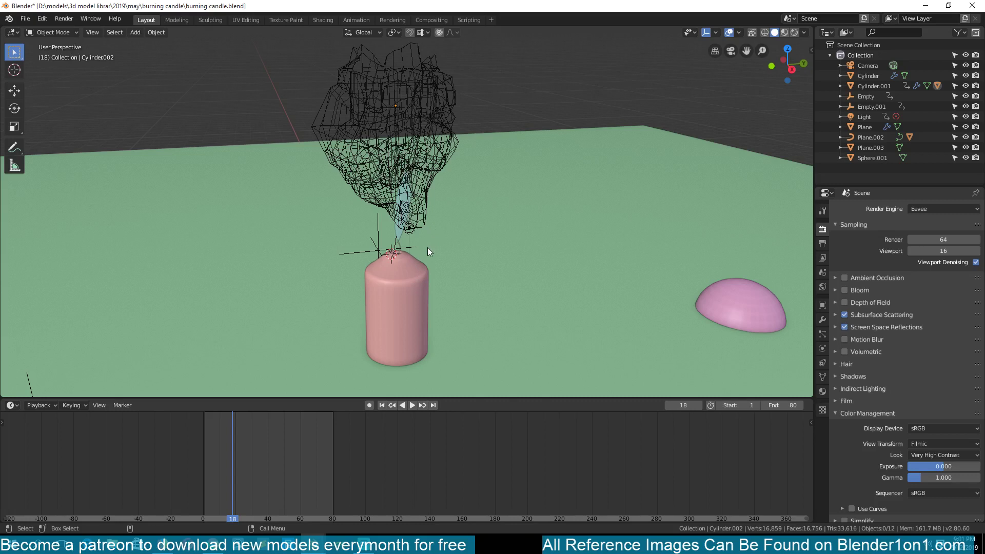
middle_click_drag(489, 196, 475, 236)
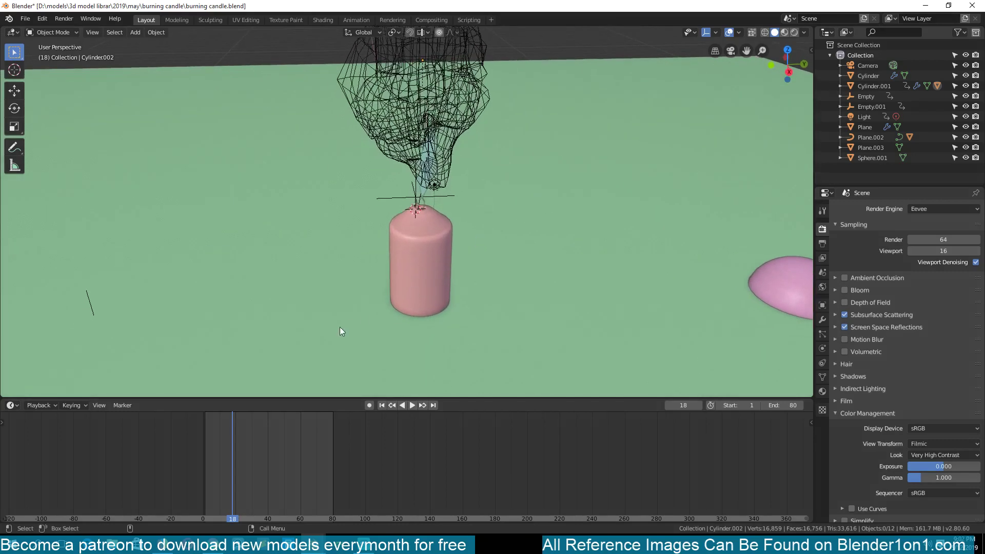
Step: Select the candle cylinder and inspect its mesh topology in Edit Mode before returning to Object Mode
scroll(405, 281, "up", 3)
left_click(419, 272)
scroll(449, 265, "down", 4)
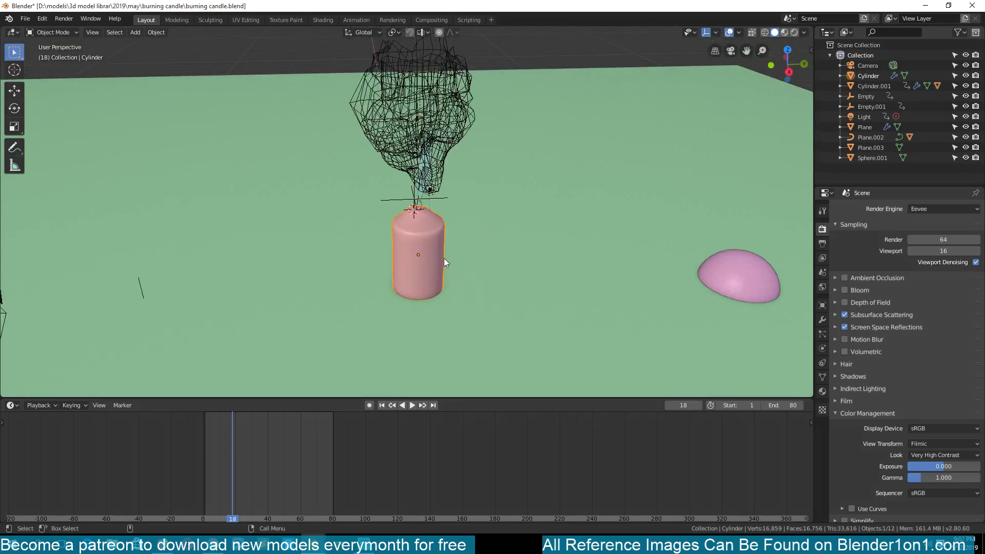
scroll(444, 257, "up", 4)
key("Tab")
middle_click_drag(457, 266, 413, 230)
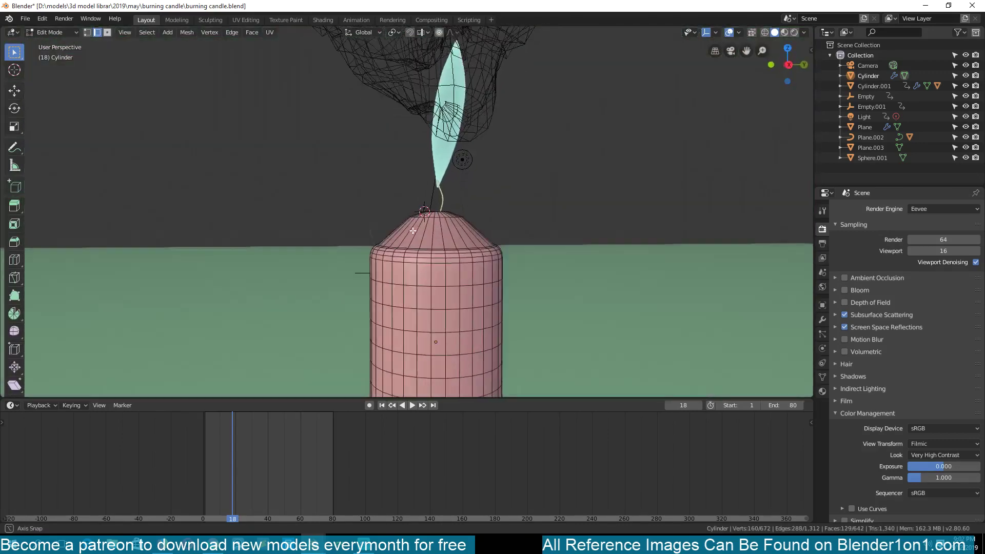
scroll(433, 263, "down", 3)
key("Tab")
Step: Hide the tabletop plane Plane.003 in the viewport
scroll(527, 267, "down", 4)
left_click(527, 267)
key("h")
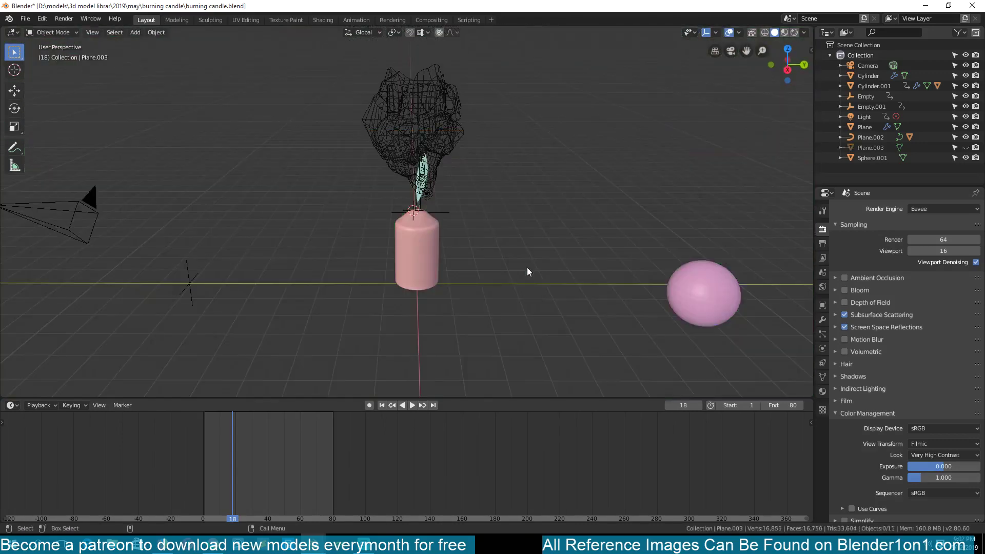
Step: Select the candle cylinder again and examine its mesh in Edit Mode with the tabletop hidden, ending in Object Mode
left_click(434, 284)
key("Tab")
scroll(434, 284, "up", 4)
middle_click_drag(434, 284, 508, 279)
key("Tab")
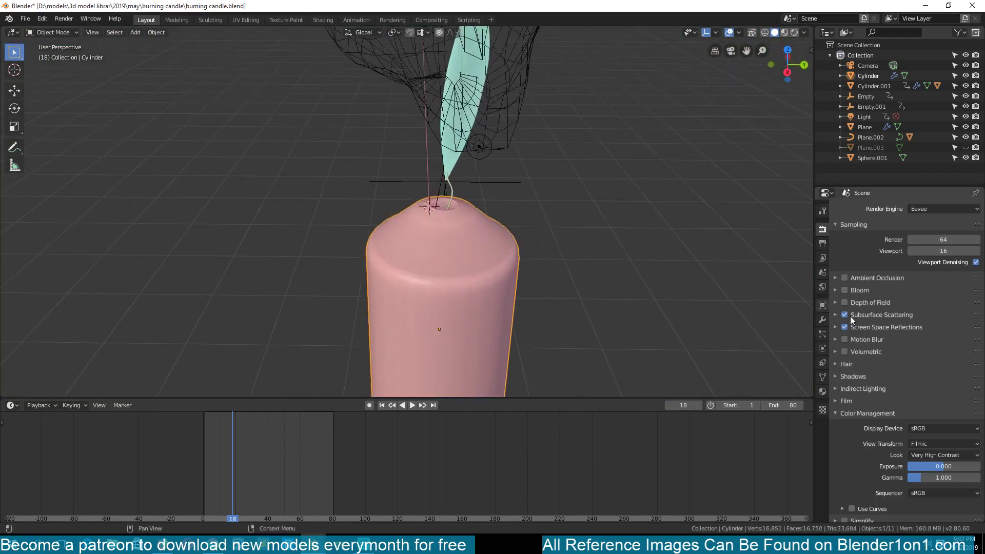
Step: Show the modifiers of the candle cylinder and of the wireframe cutter Cylinder.001 above it
left_click(822, 320)
scroll(516, 248, "down", 2)
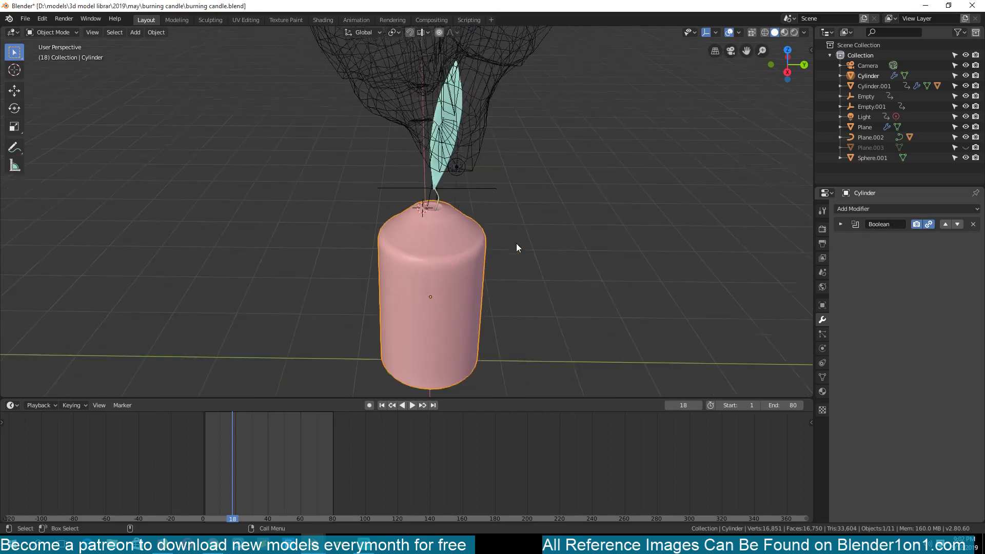
left_click(487, 163)
scroll(472, 165, "down", 3)
middle_click_drag(476, 170, 499, 156)
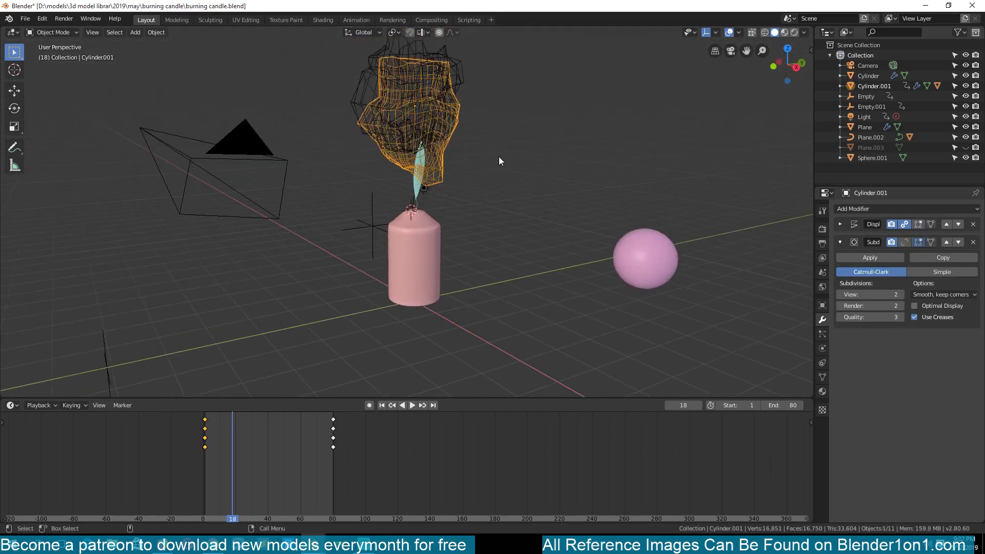
Step: Hide the outer wireframe object surrounding the Cylinder.001 cutter
scroll(499, 161, "up", 3)
left_click(304, 105)
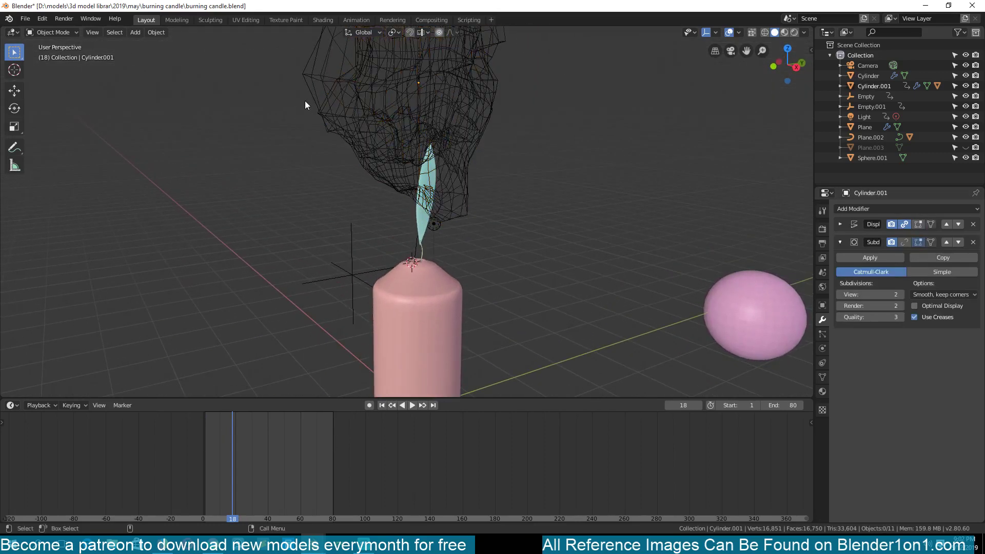
left_click(320, 84)
key("Delete")
Step: Select the cutter and the candle cylinder in turn, and expand the candle's Boolean modifier to examine its operation and object
left_click(471, 154)
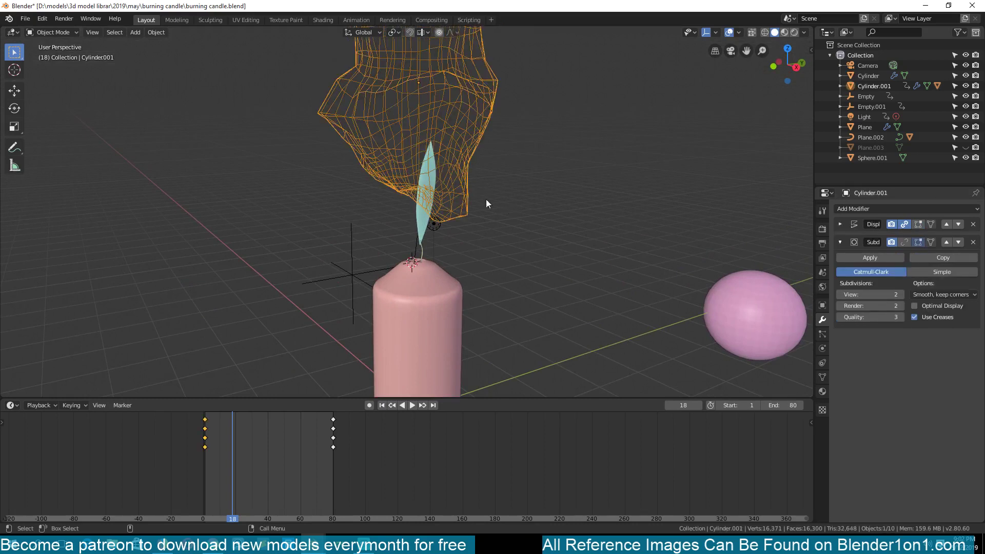
left_click(445, 287)
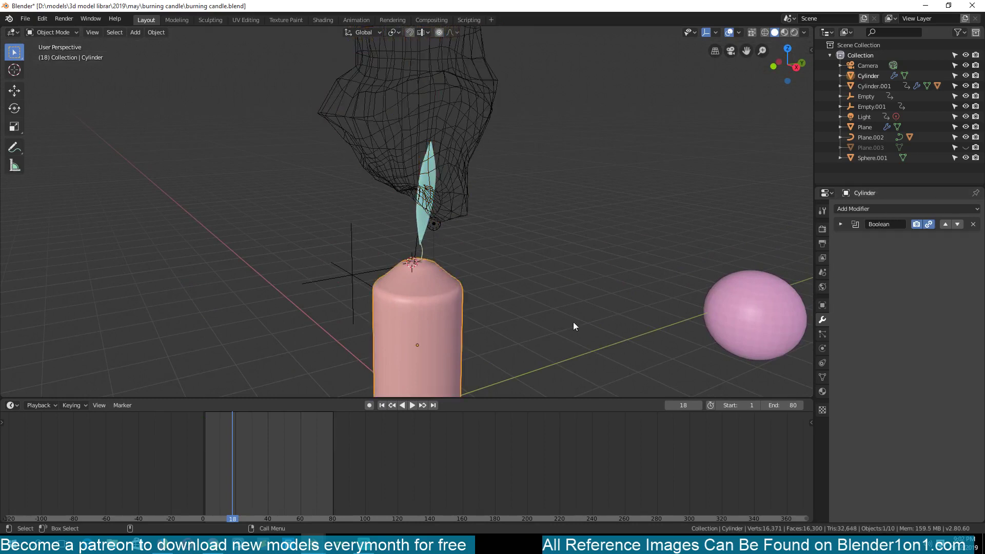
left_click(840, 224)
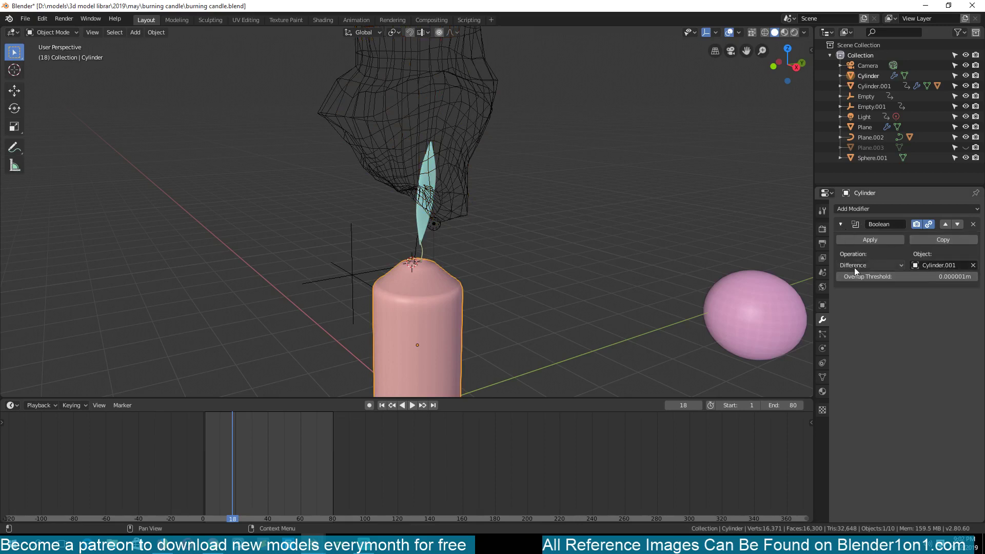
Step: Select the Cylinder.001 cutter, play the melting animation from the start and scrub to frame 43
left_click(470, 139)
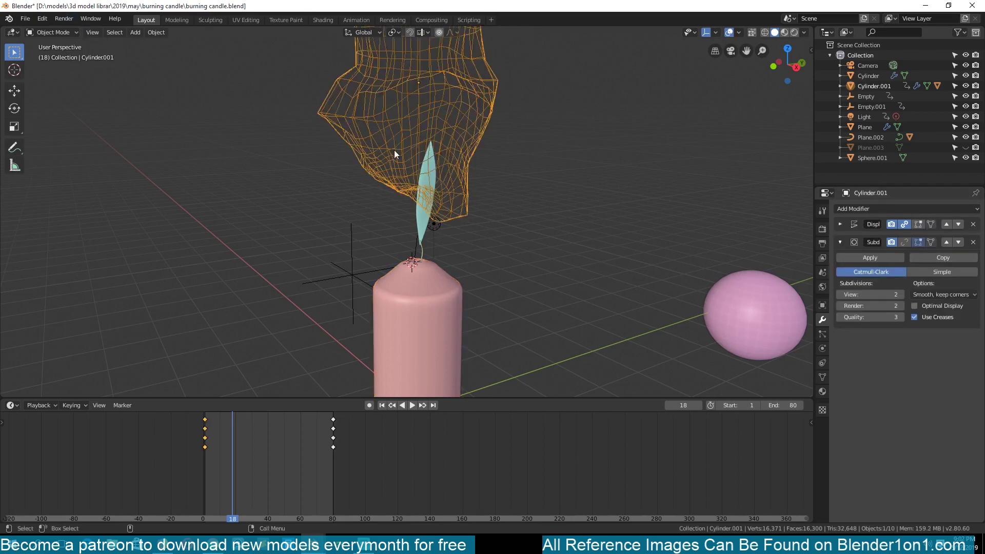
scroll(410, 256, "down", 1)
right_click_drag(221, 425, 204, 425)
key("space")
left_click_drag(254, 431, 273, 440)
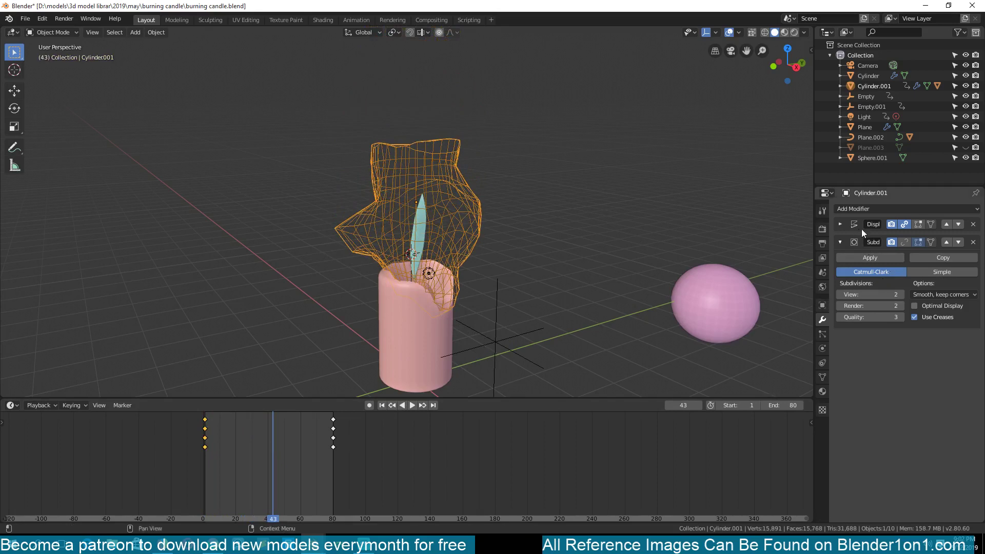
Step: Examine the cut in the candle, continue the playback towards the end of the animation and scrub back to frame 51
scroll(414, 312, "up", 3)
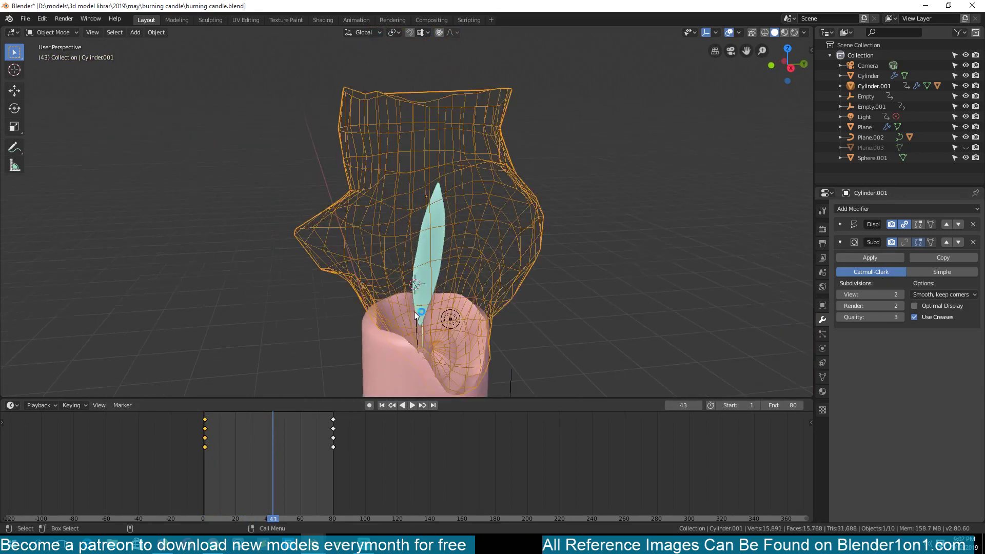
scroll(430, 334, "down", 2)
key("space")
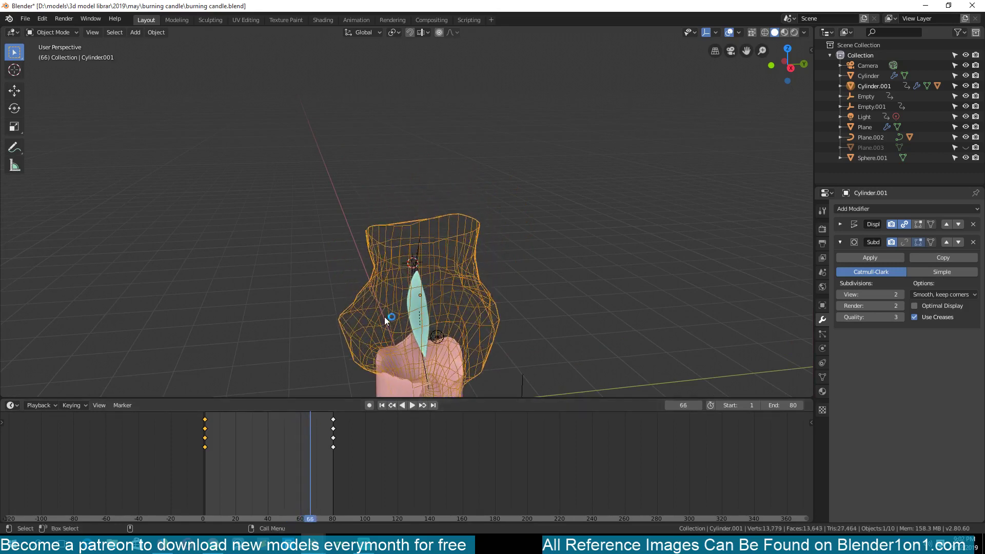
middle_click_drag(376, 324, 366, 254, "shift")
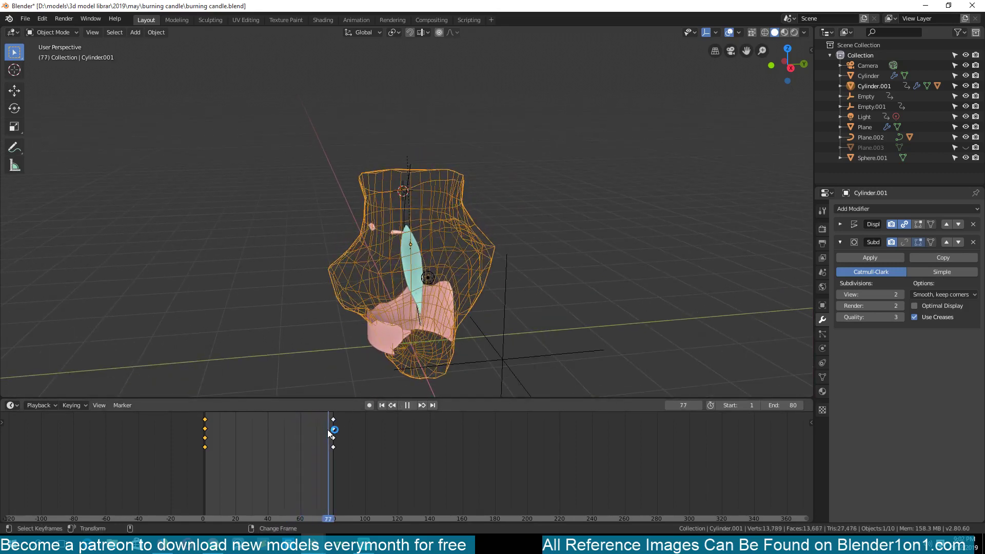
left_click_drag(261, 429, 286, 436)
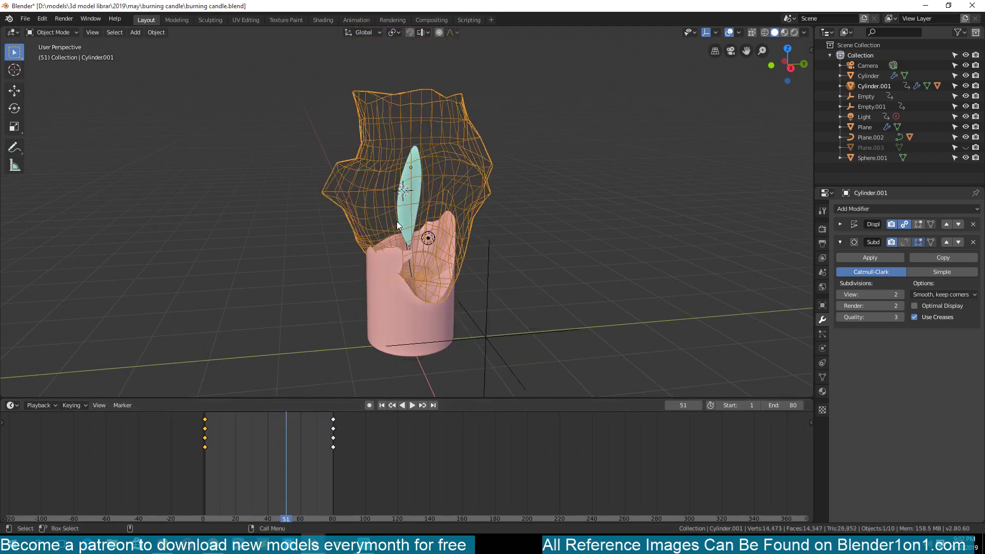
Step: Reveal all hidden objects and hide only the tabletop plane Plane.003 again
key("alt+h")
key("alt+a")
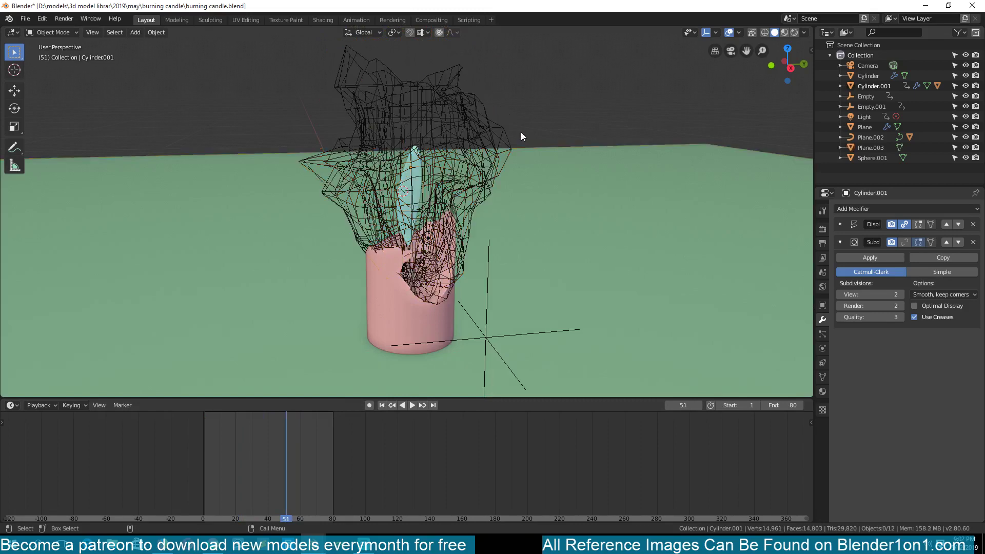
left_click(566, 174)
key("h")
Step: Examine how the inner cutter, the outer wireframe and the candle cylinder relate by selecting each in turn
left_click(474, 146)
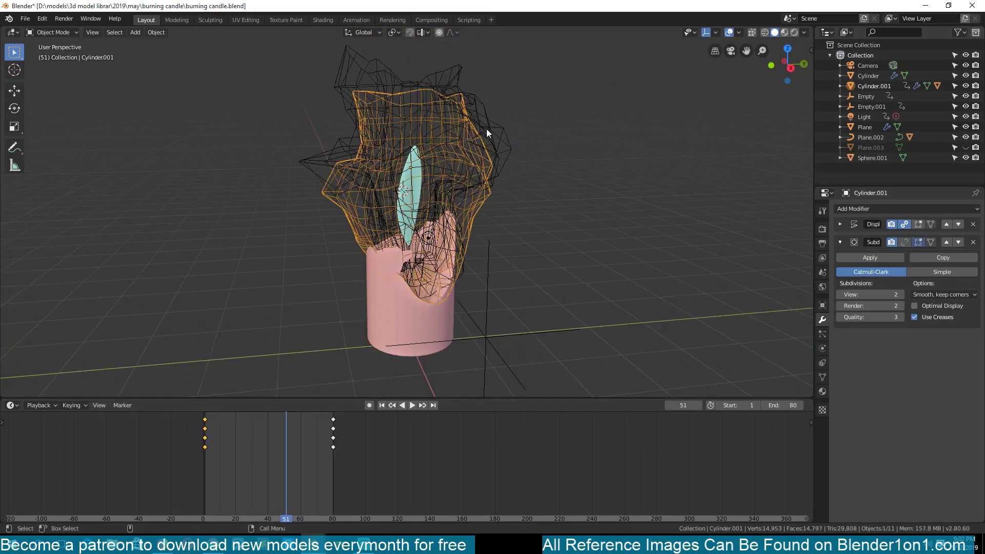
left_click(486, 128)
left_click(416, 324)
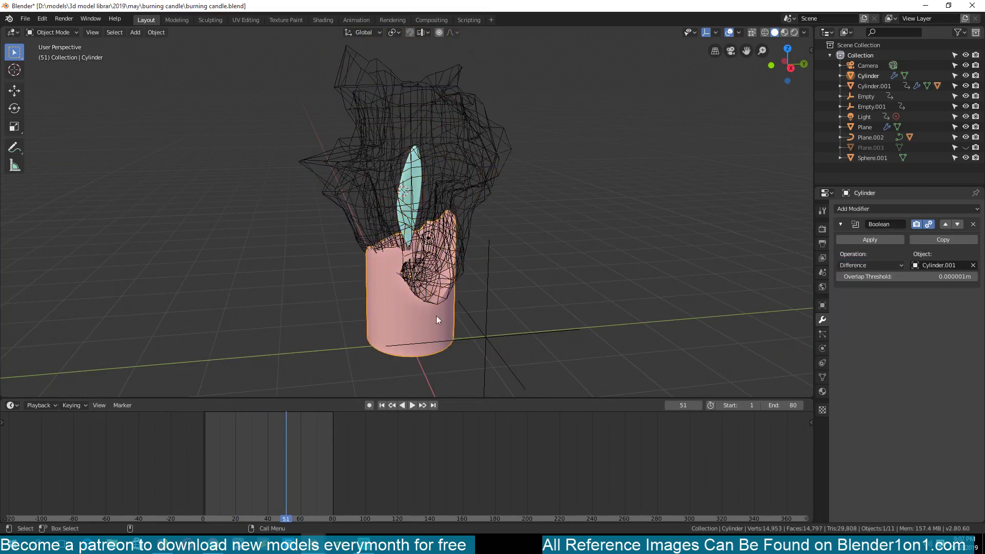
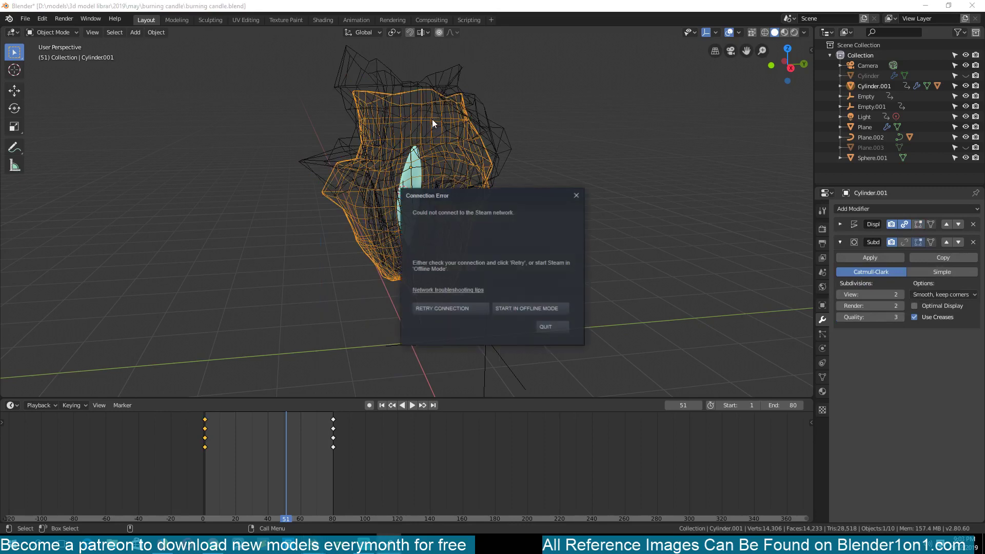
Step: Dismiss the Steam connection error dialog and hide the Cylinder.001 cutter
left_click(575, 195)
key("h")
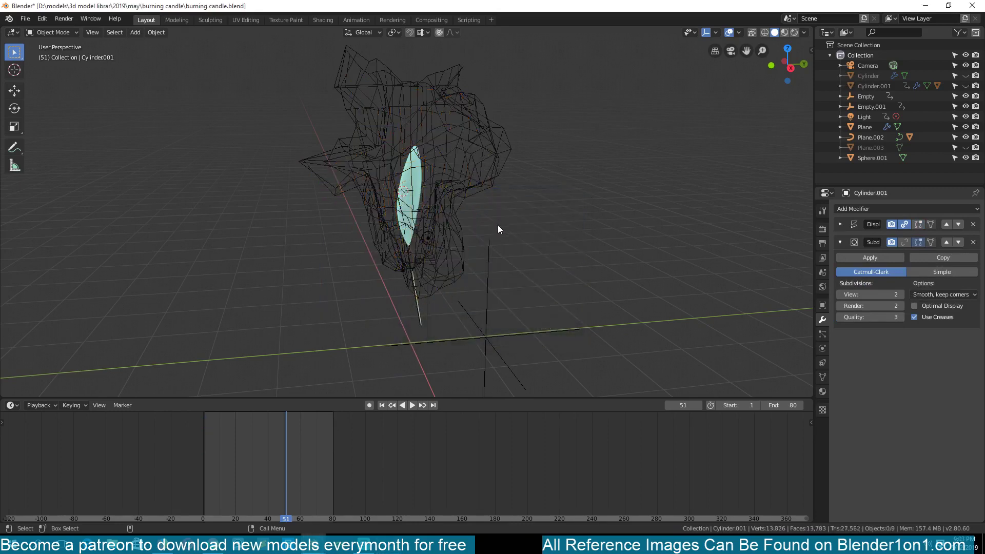
Step: Select the candle's wick, scrub the animation to frame 48 and inspect the wick's base mesh in Edit Mode
scroll(497, 225, "up", 5)
middle_click_drag(455, 191, 419, 318)
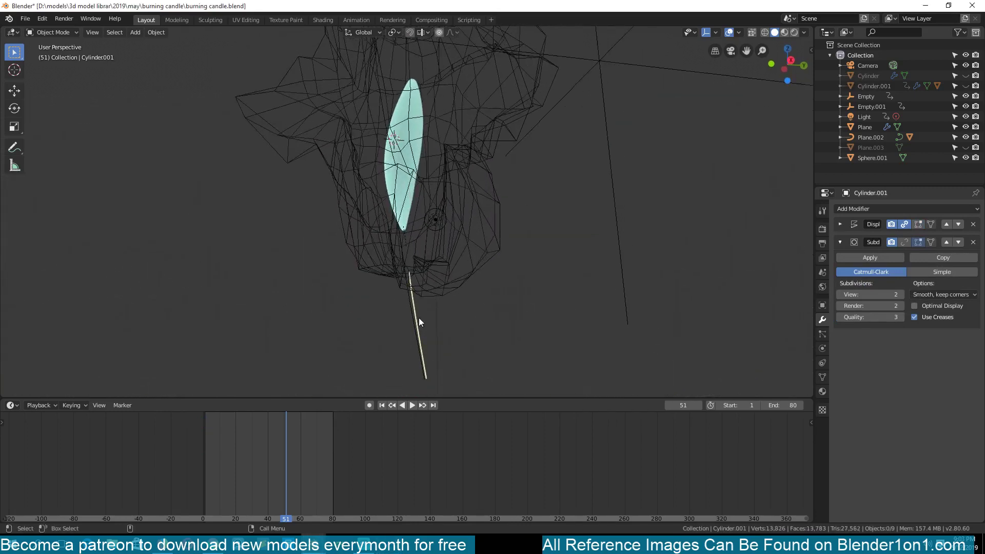
left_click(416, 308)
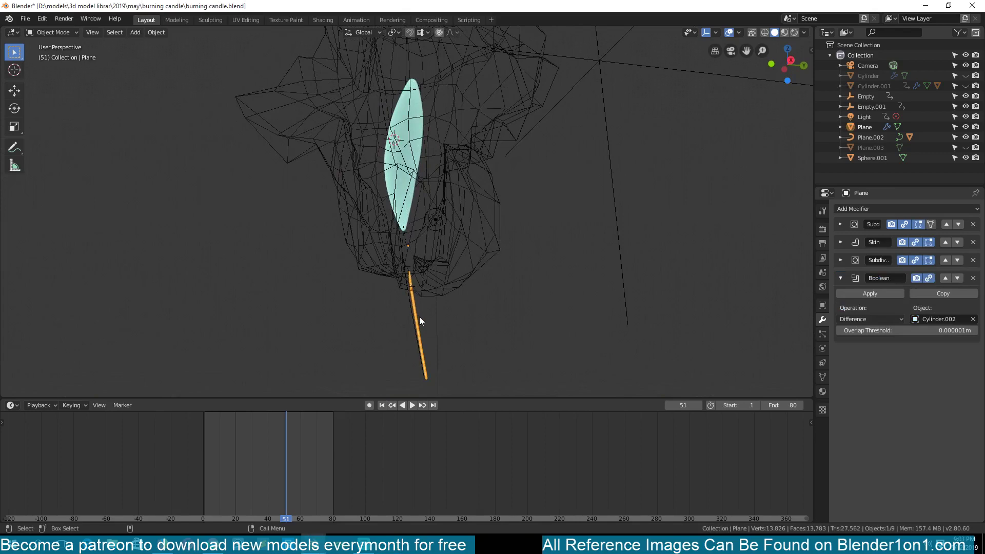
mouse_move(284, 427)
right_mouse_down()
mouse_move(263, 430)
mouse_move(279, 436)
right_mouse_up()
left_click_drag(279, 436, 281, 436)
key("space")
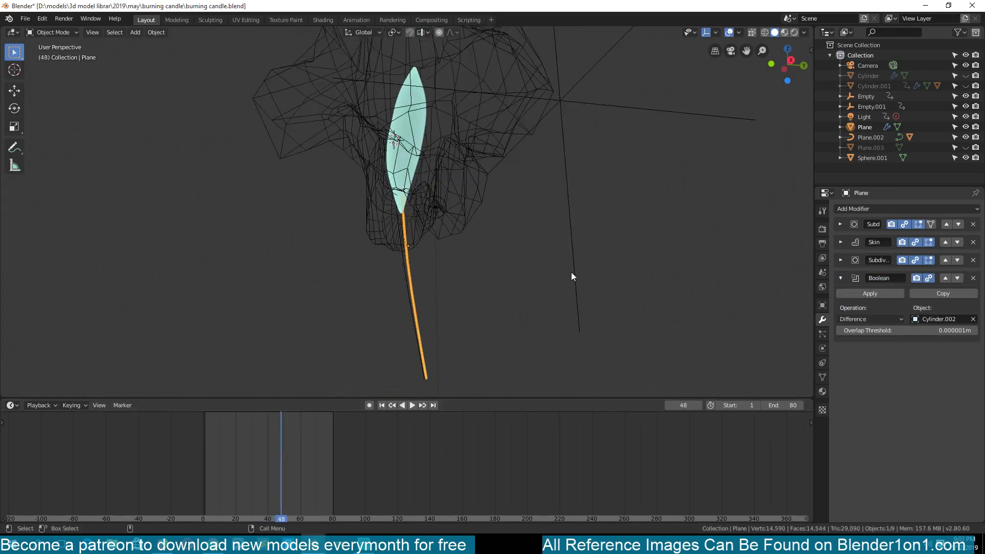
key("Tab")
middle_click_drag(421, 317, 426, 122)
key("Tab")
Step: Add a new mesh plane and move it to an empty spot beside the candle
middle_click_drag(483, 237, 425, 270)
key("shift+a")
left_click(526, 228)
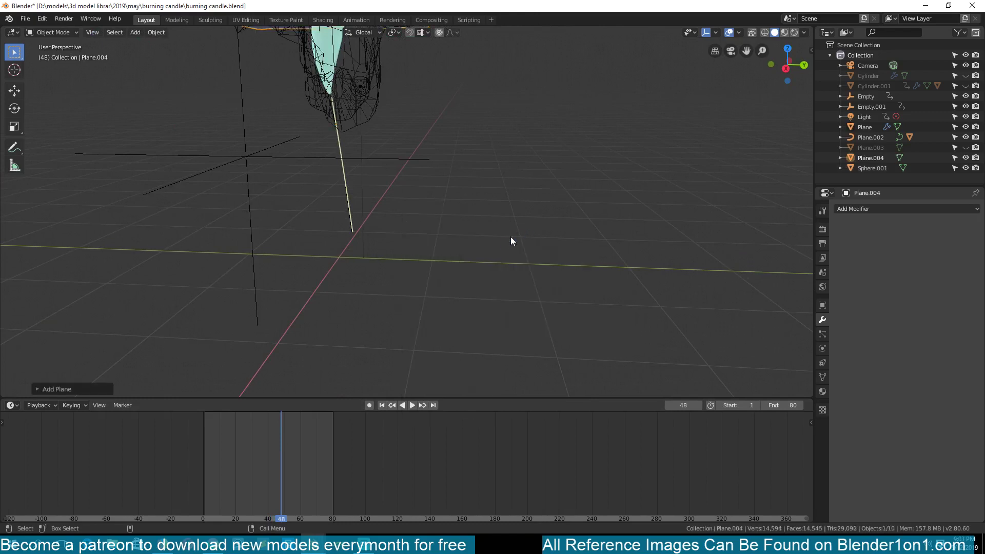
middle_click_drag(510, 236, 475, 195)
key("g")
left_click(564, 307)
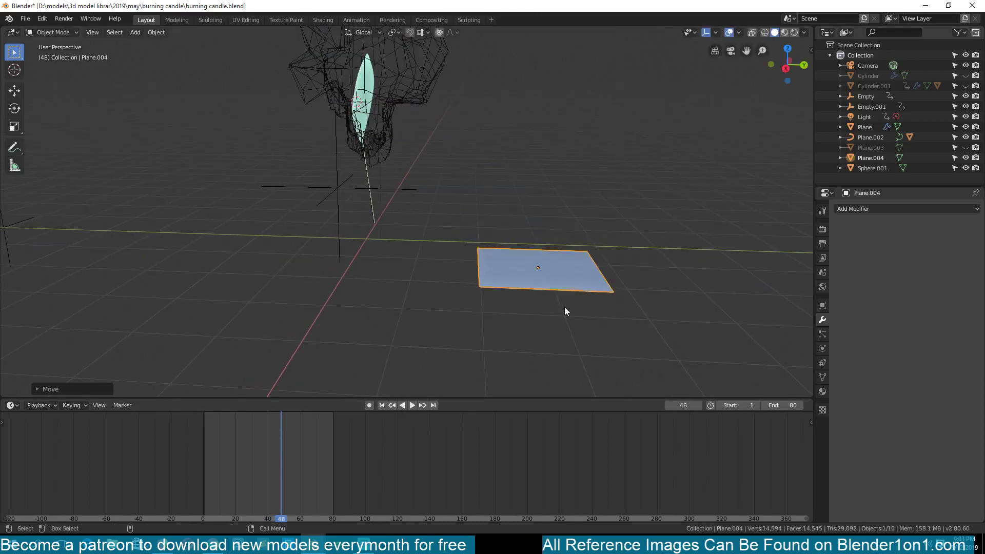
Step: Stand the new plane upright by rotating it 90° about the global Y axis
scroll(565, 306, "up", 2)
type("rx989")
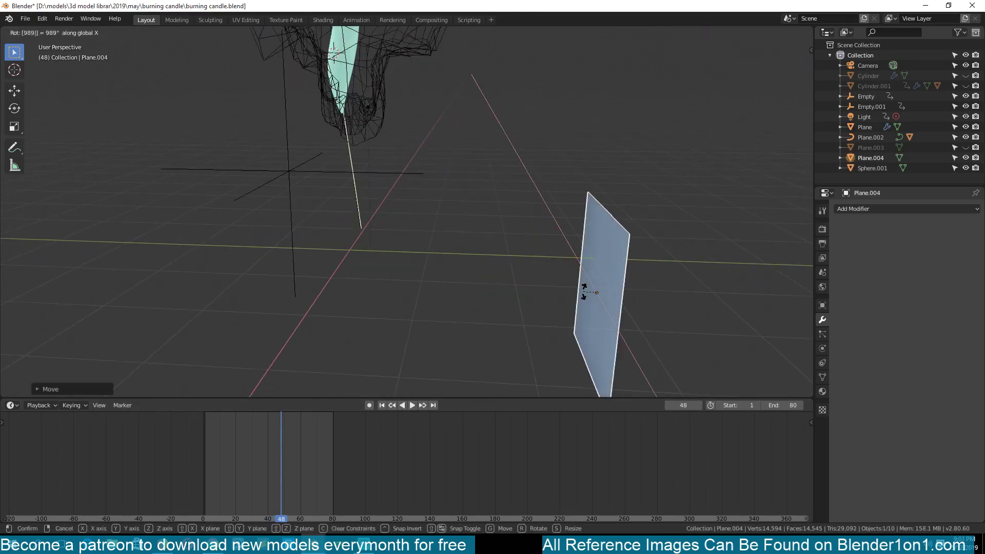
key("BackSpace")
key("BackSpace")
key("BackSpace")
type("90")
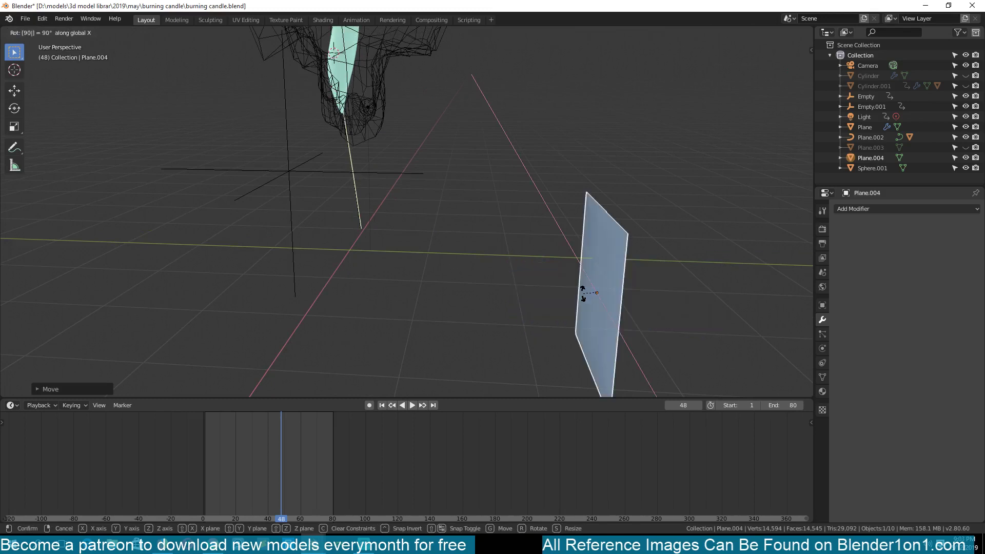
type("z")
key("Return")
type("r")
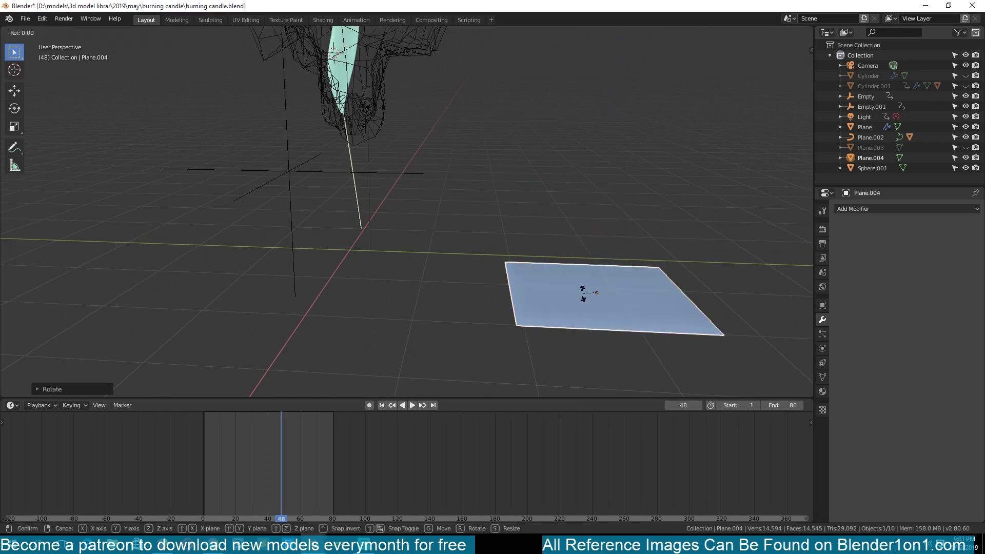
type("x")
type("90")
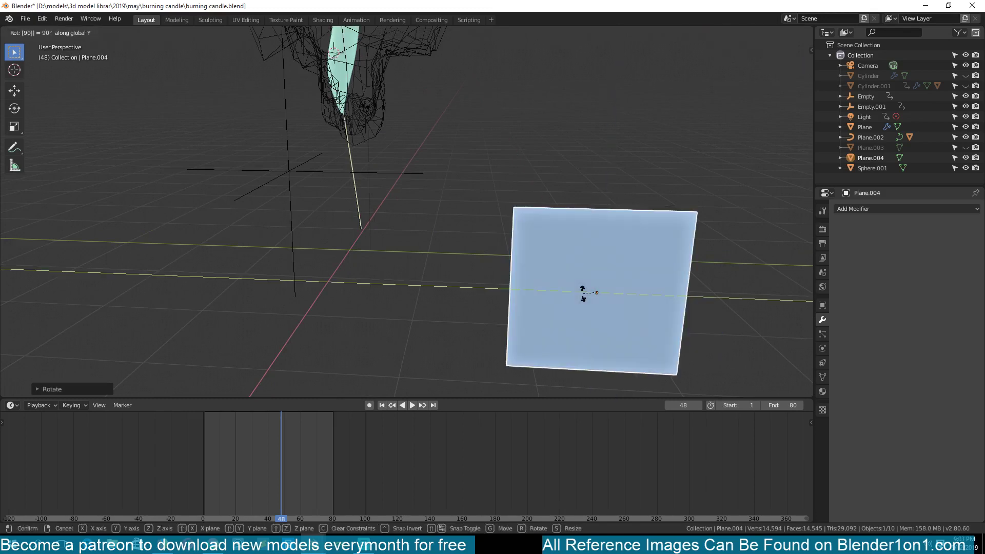
key("Return")
Step: Delete the two vertices on the plane's far side so only the vertical edge nearest the candle remains
key("Tab")
left_click(694, 216)
left_click(677, 373, "shift")
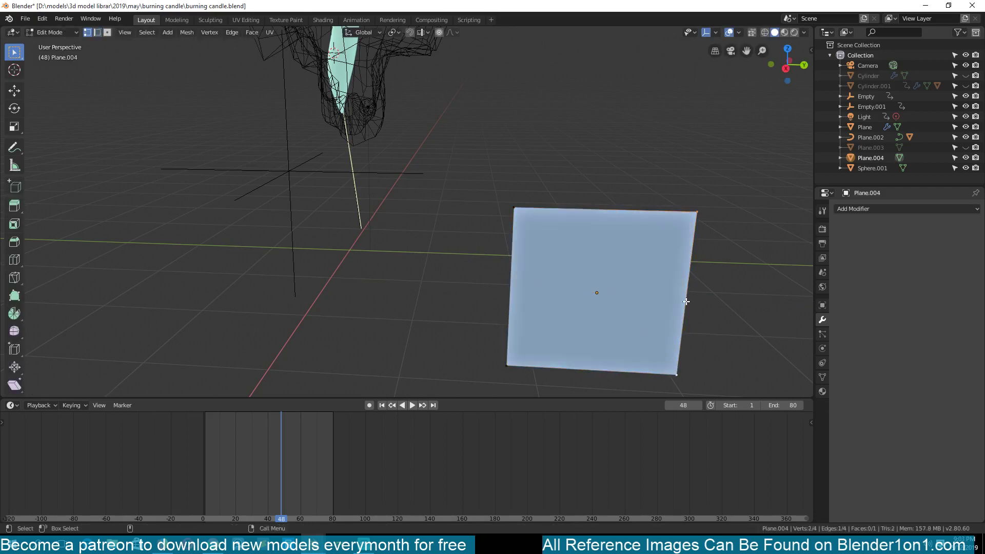
key("x")
left_click(677, 265)
Step: Extrude the edge's top vertex upwards three times to form a zigzag strand
left_click(507, 215)
key("e")
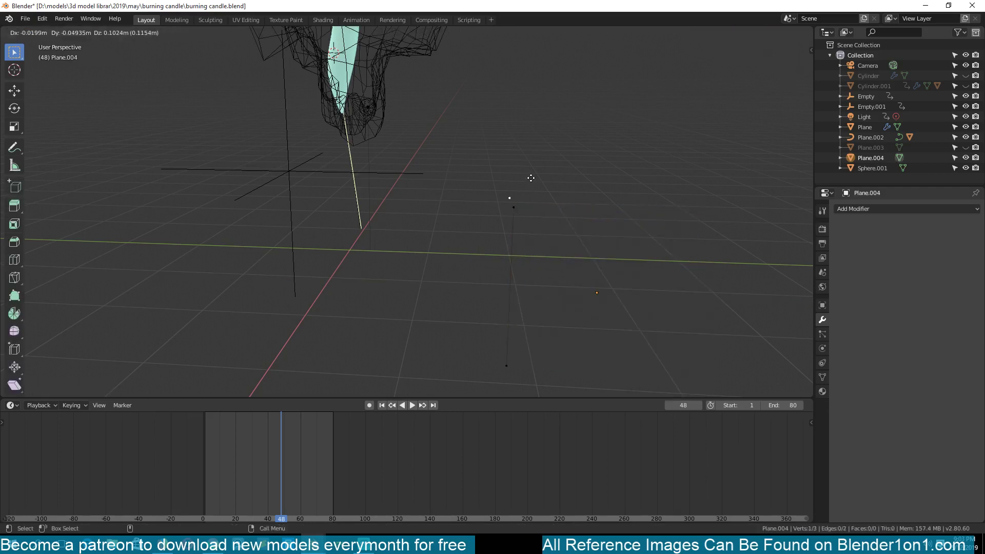
left_click(506, 130)
key("e")
left_click(544, 53)
key("Tab")
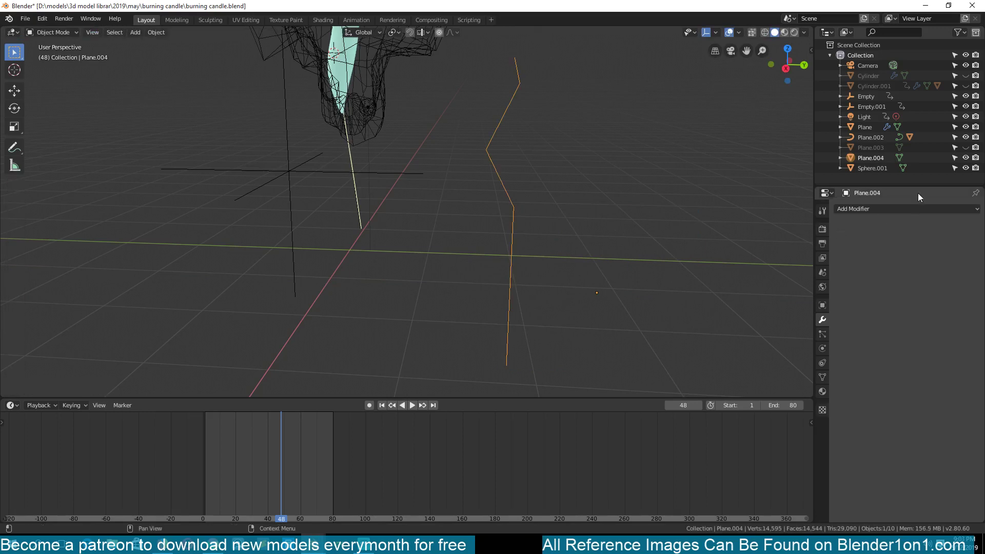
Step: Add a Skin modifier to the strand and shrink the skin radius of all its vertices to wick thickness
left_click(903, 209)
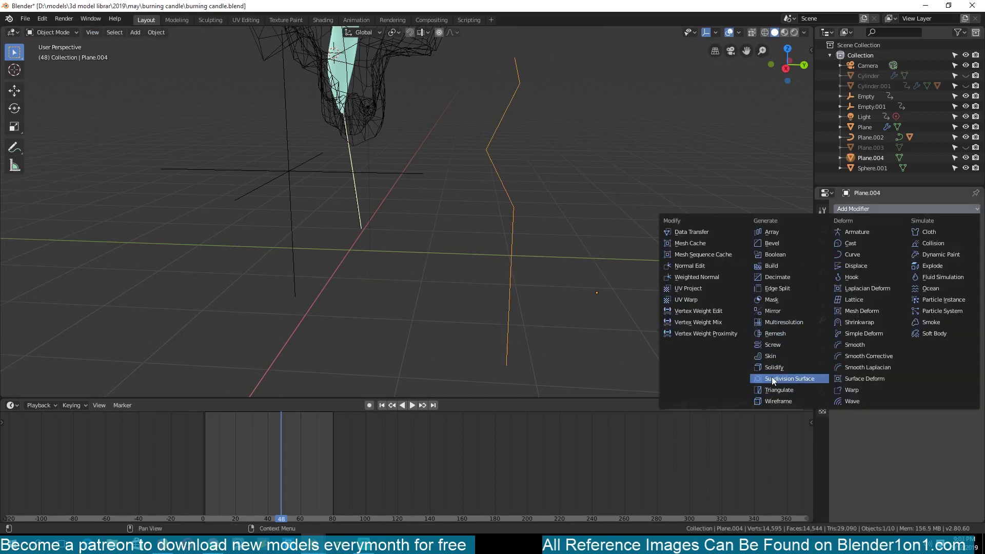
left_click(768, 355)
key("Tab")
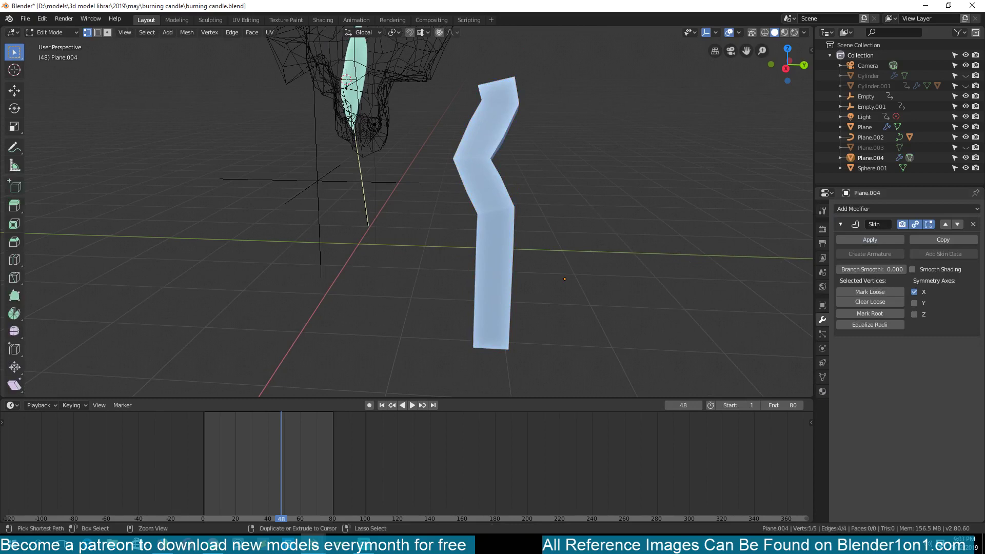
key("ctrl+a")
left_click(500, 208)
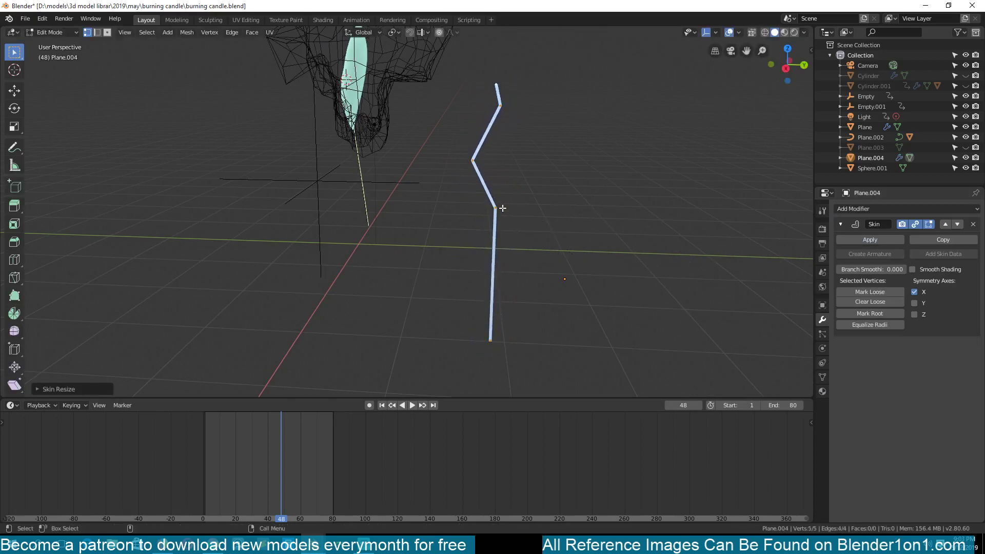
key("Tab")
Step: Add a Subdivision Surface modifier at level 2 to the strand and place it above the Skin modifier
left_click(840, 224)
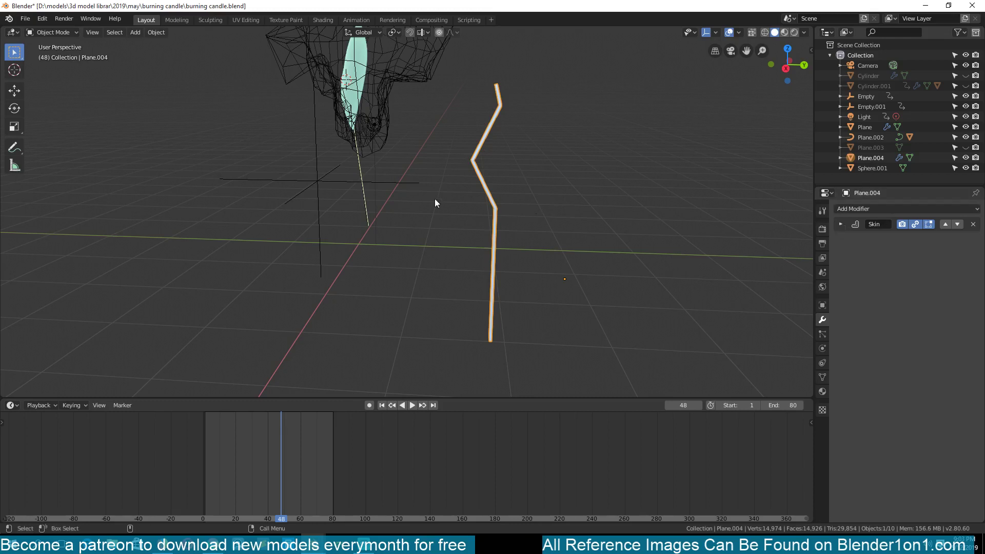
left_click(878, 209)
left_click(897, 209)
key("ctrl+2")
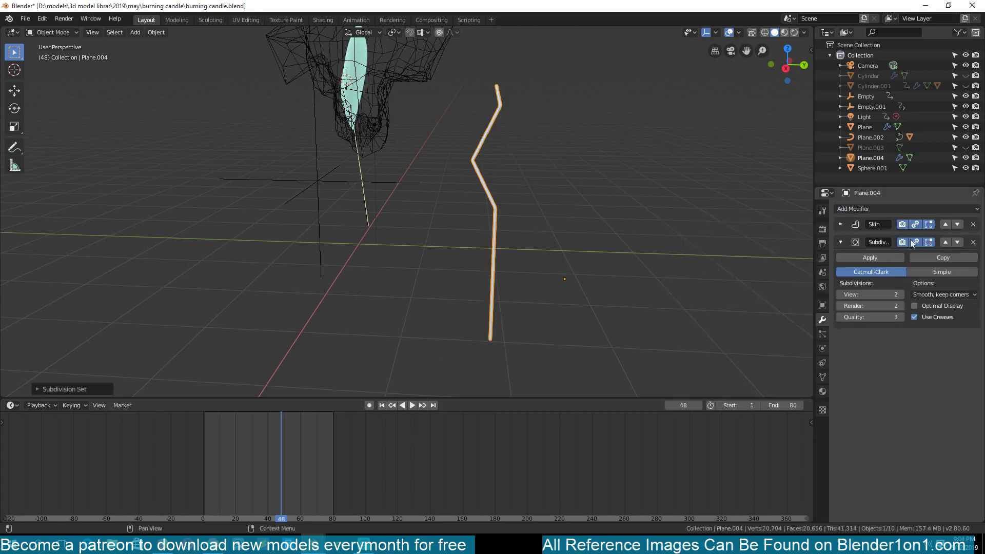
middle_click_drag(510, 236, 491, 219)
scroll(516, 238, "up", 5)
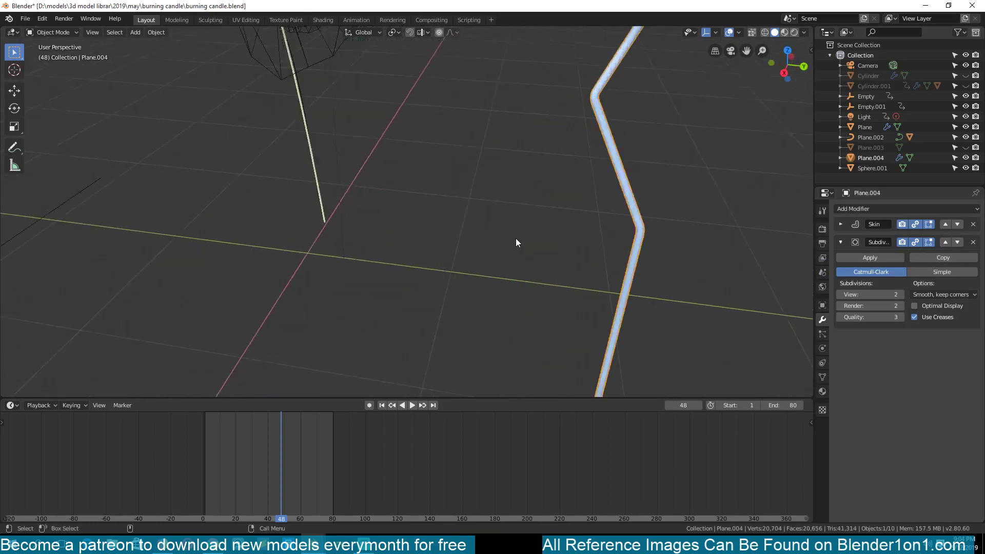
scroll(516, 240, "down", 4)
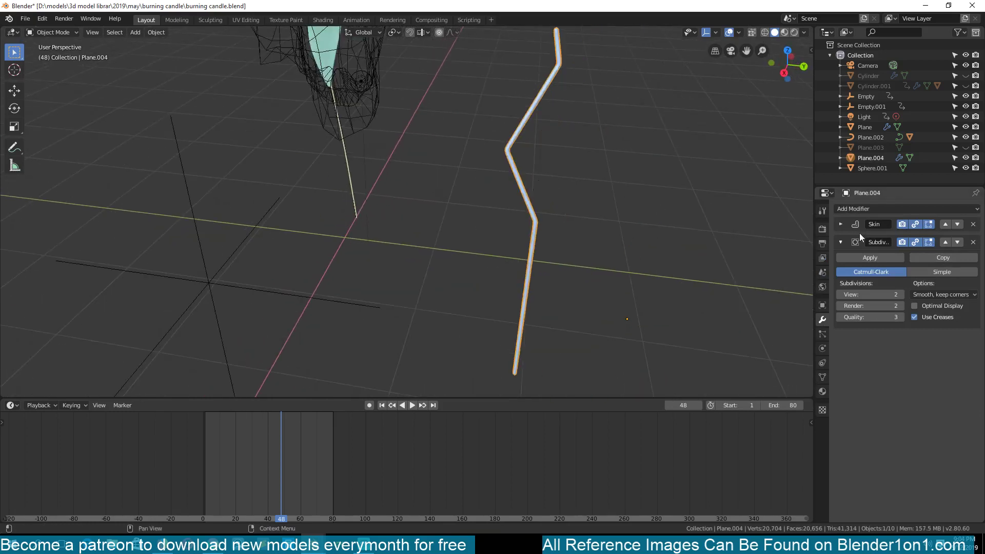
left_click(945, 242)
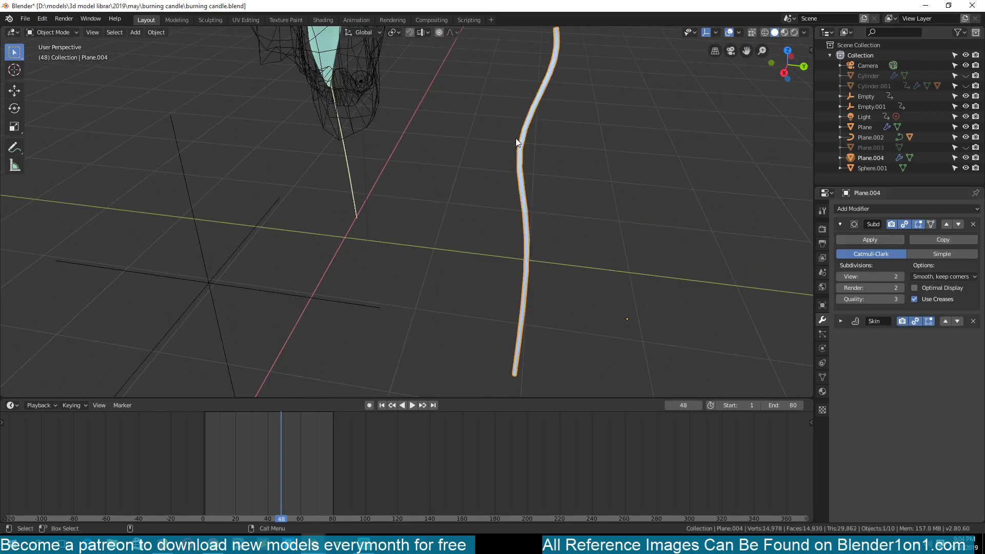
Step: Examine the strand's surface up close and its underlying curve with the Skin modifier's viewport display switched off and back on
middle_click_drag(492, 200, 473, 150)
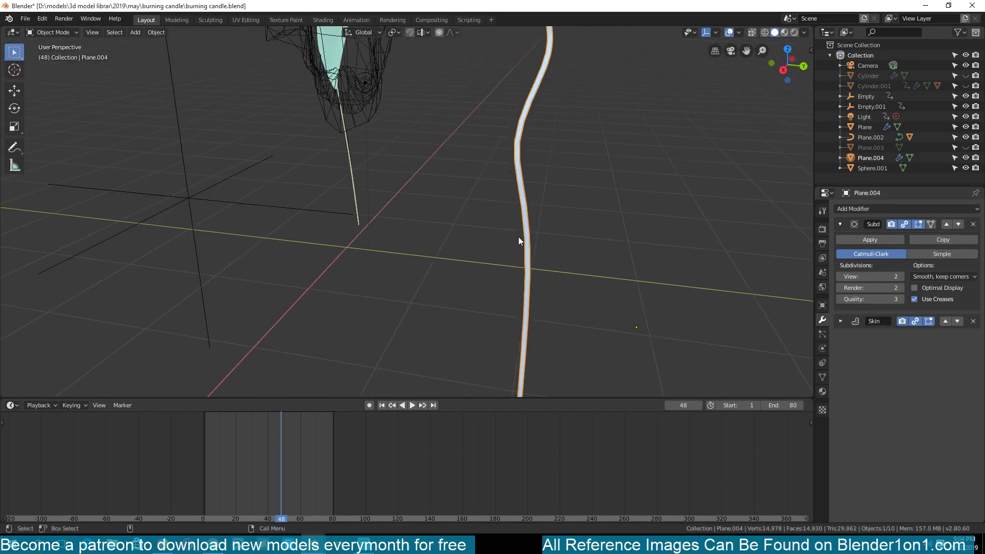
middle_click_drag(518, 239, 492, 156)
scroll(508, 170, "up", 3)
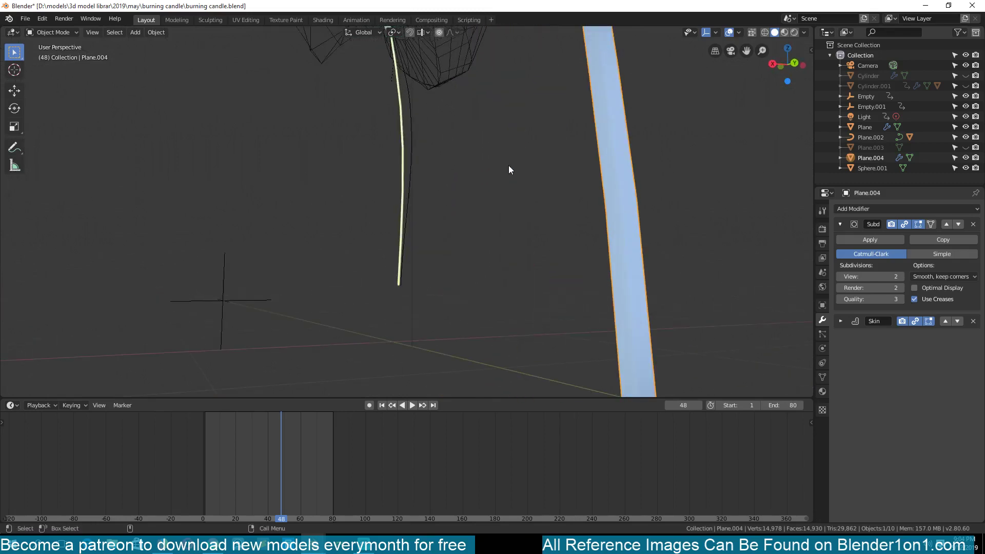
middle_click_drag(629, 196, 532, 28, "shift")
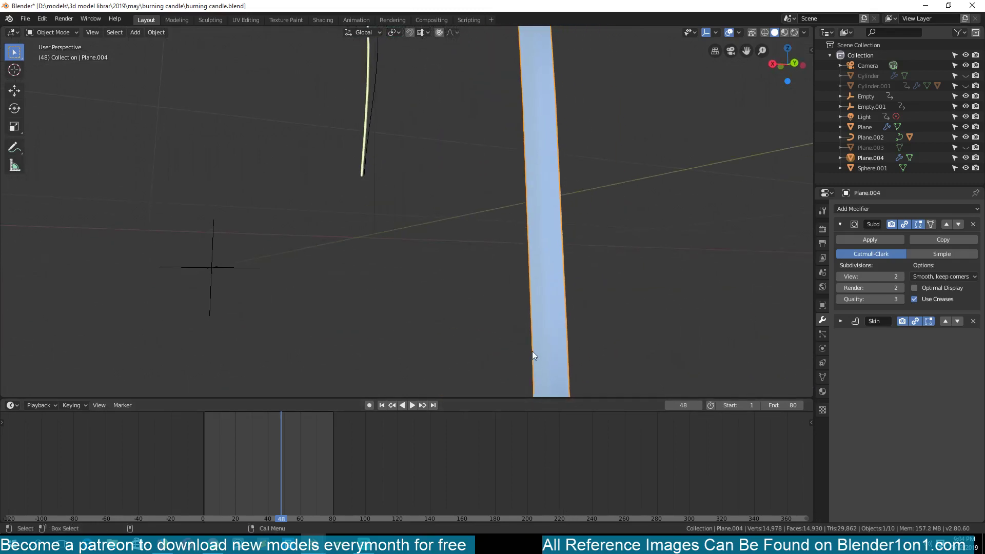
middle_click_drag(531, 351, 572, 246)
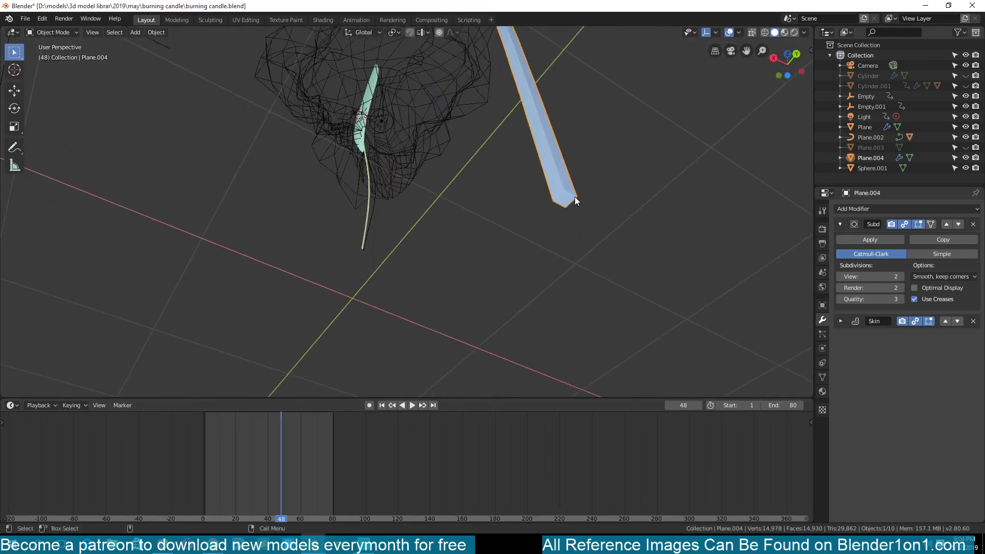
left_click(839, 222)
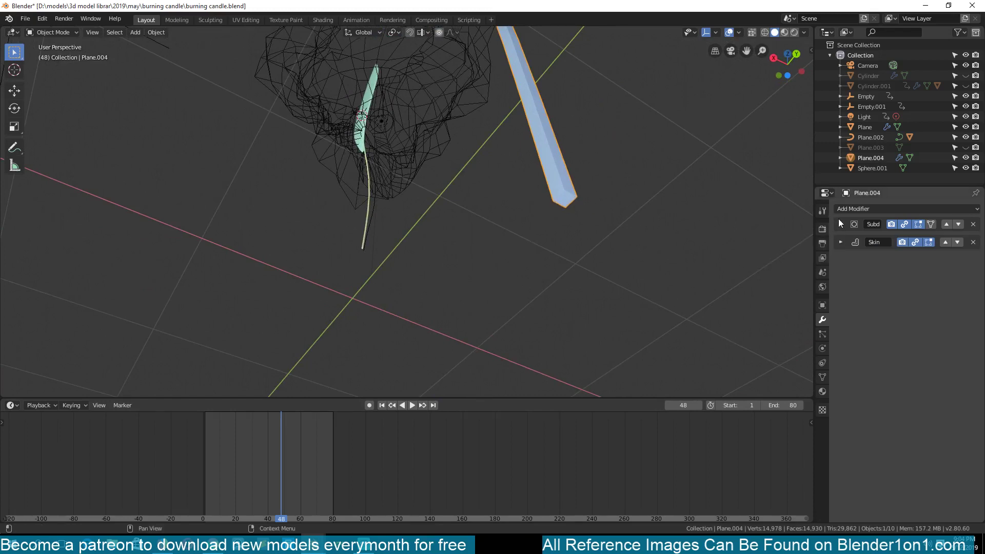
left_click(916, 242)
middle_click_drag(563, 188, 530, 217)
scroll(589, 253, "down", 3)
key("Tab")
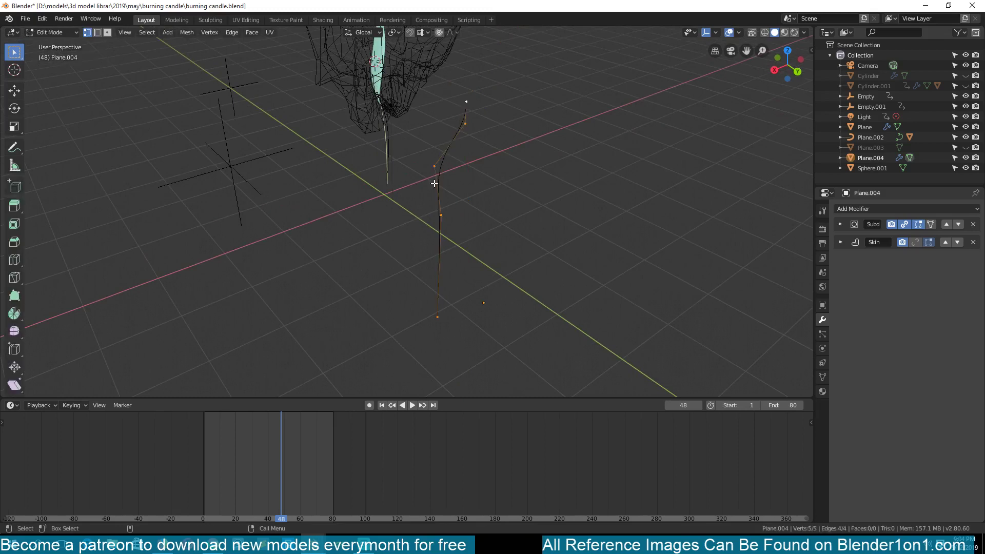
key("Tab")
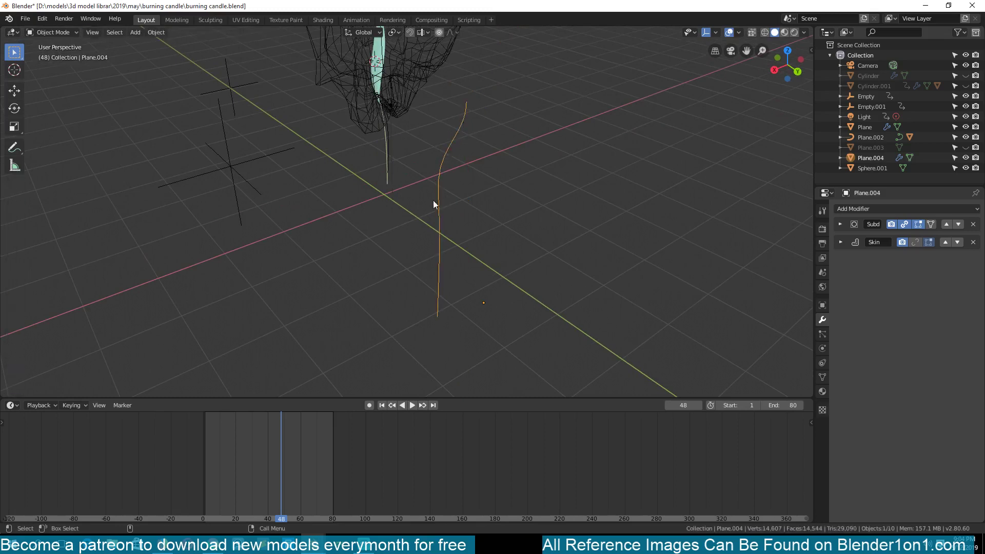
left_click(915, 242)
Step: Add a second Subdivision Surface modifier to the strand below the Skin modifier
scroll(443, 278, "up", 6)
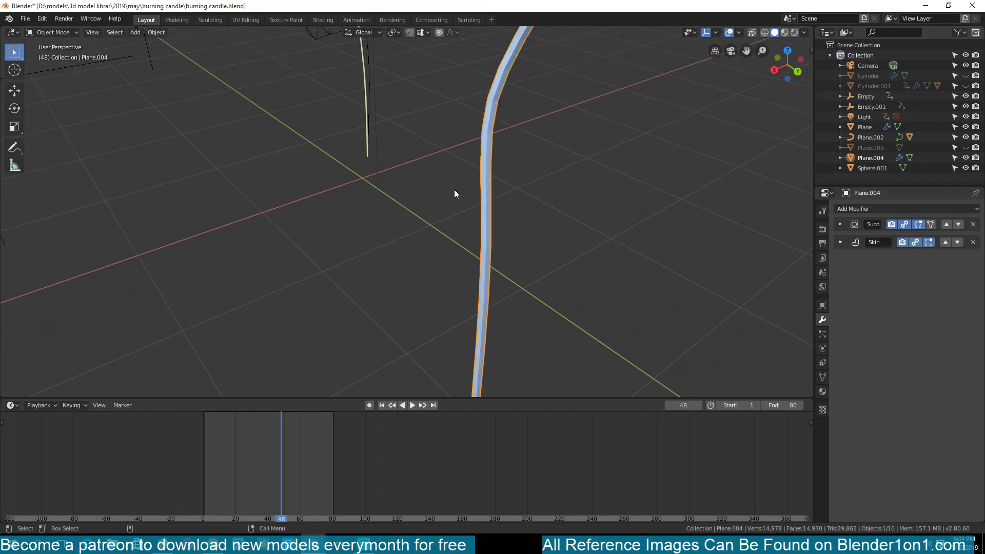
scroll(477, 322, "down", 3)
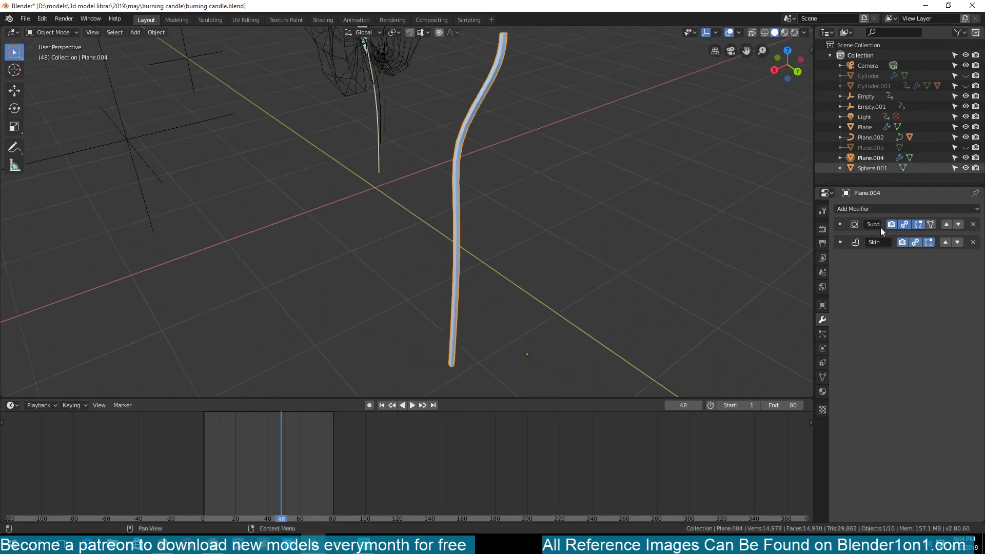
middle_click_drag(575, 267, 556, 233)
scroll(464, 249, "up", 3)
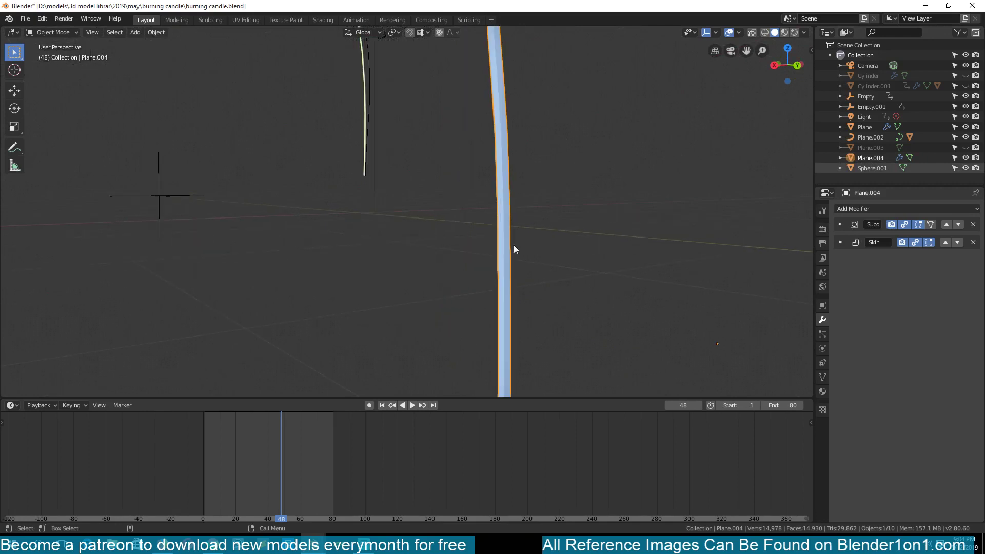
middle_click_drag(485, 185, 515, 206)
left_click(861, 210)
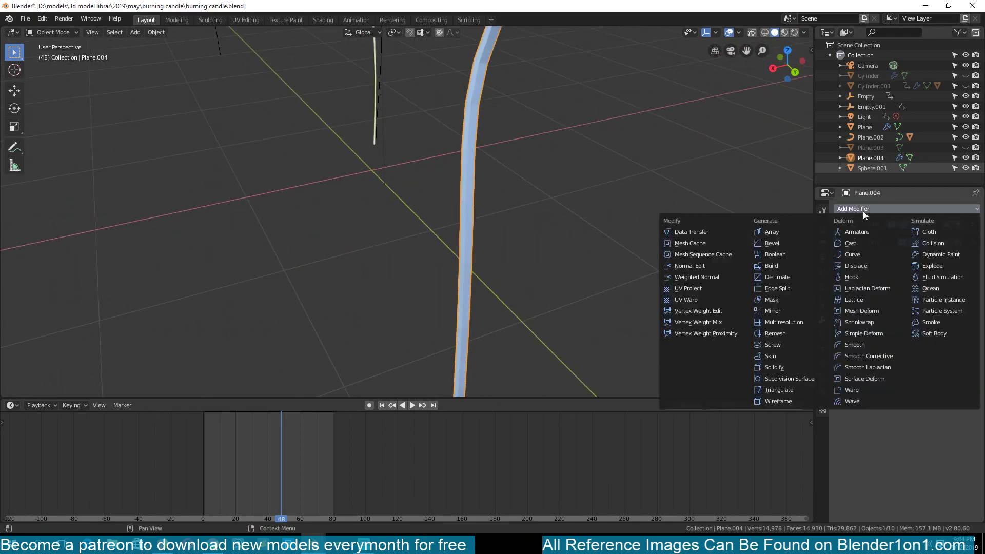
left_click(798, 378)
Step: Apply smooth shading to the strand
middle_click_drag(596, 341, 581, 282)
scroll(581, 282, "up", 3)
right_click(773, 195)
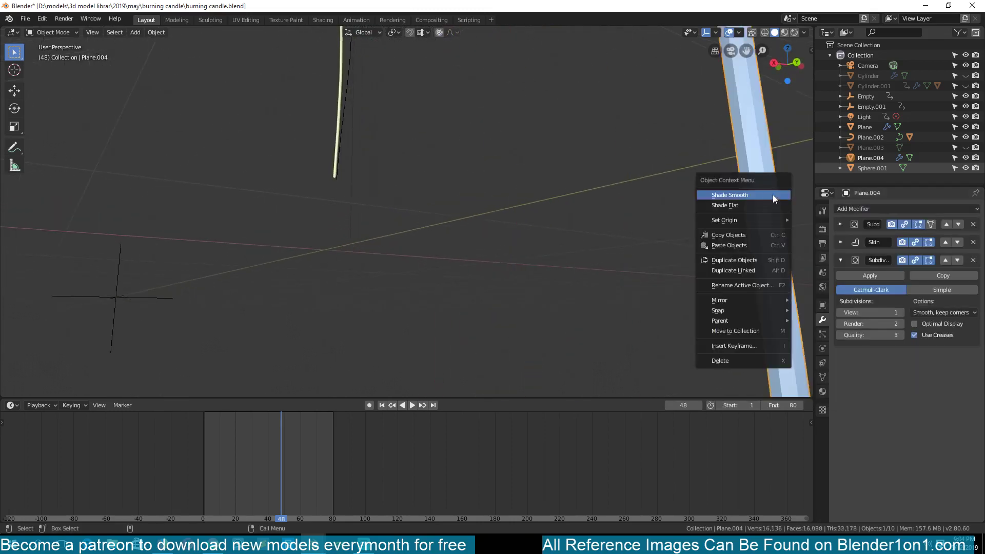
left_click(772, 195)
Step: Select the candle's original wick to examine its modifier stack, including the Boolean modifier
scroll(677, 265, "down", 4)
middle_click_drag(605, 303, 563, 342)
scroll(563, 341, "down", 6)
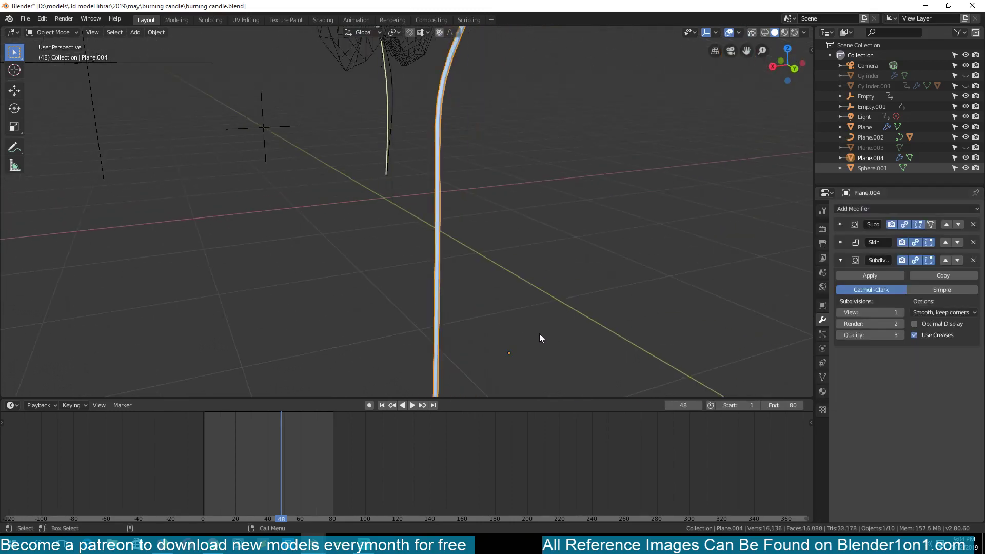
middle_click_drag(460, 239, 389, 208)
left_click(391, 158)
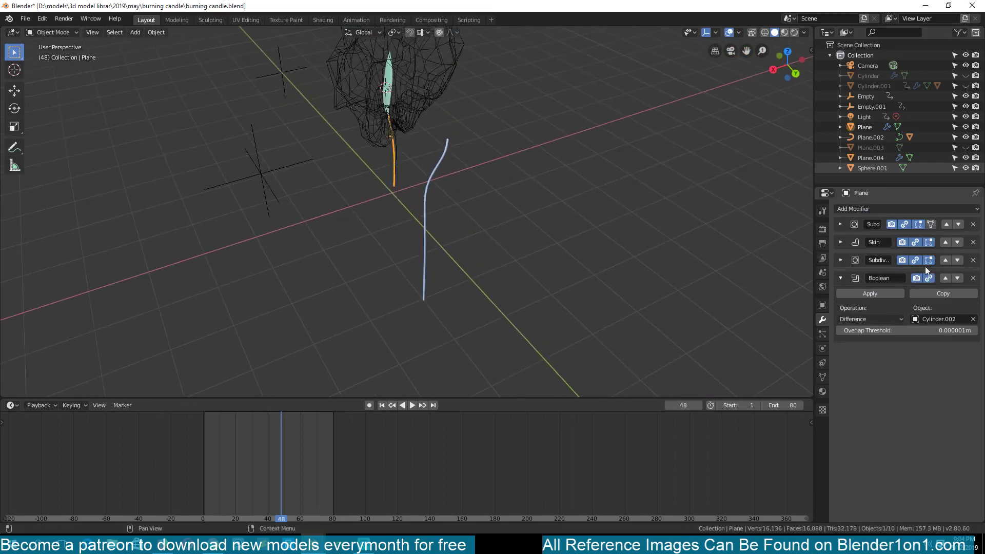
Step: Select the strand and move it next to the wireframe cutter around the flame
left_click(435, 179)
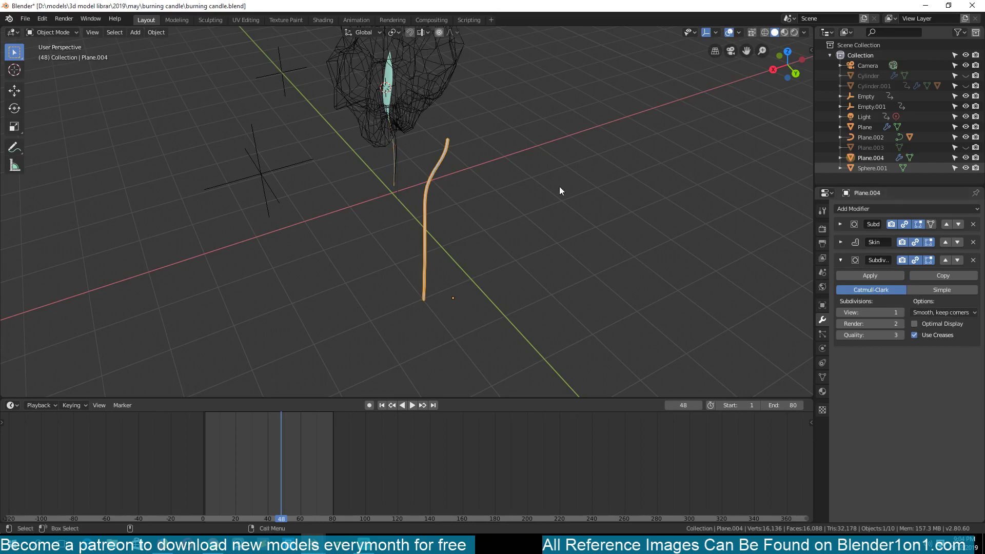
middle_click_drag(559, 186, 541, 204)
key("g")
left_click(472, 149)
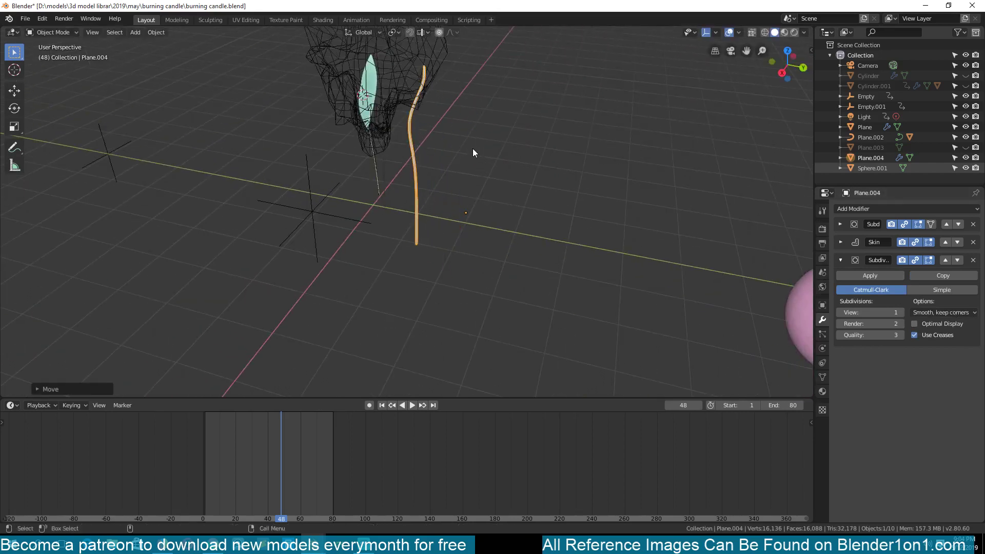
middle_click_drag(616, 148, 574, 134)
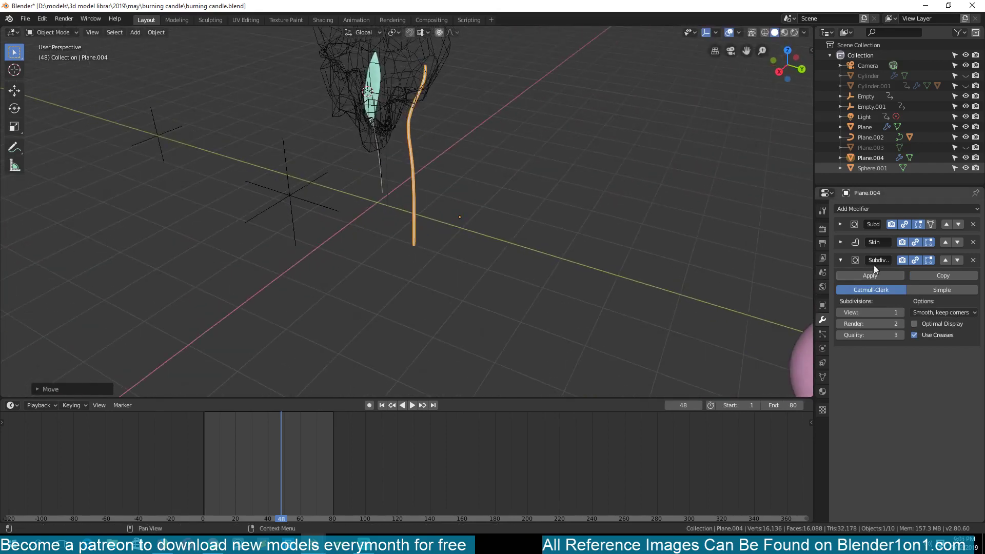
Step: Add a Boolean modifier to the strand with Cylinder.002 as the object to subtract
left_click(868, 205)
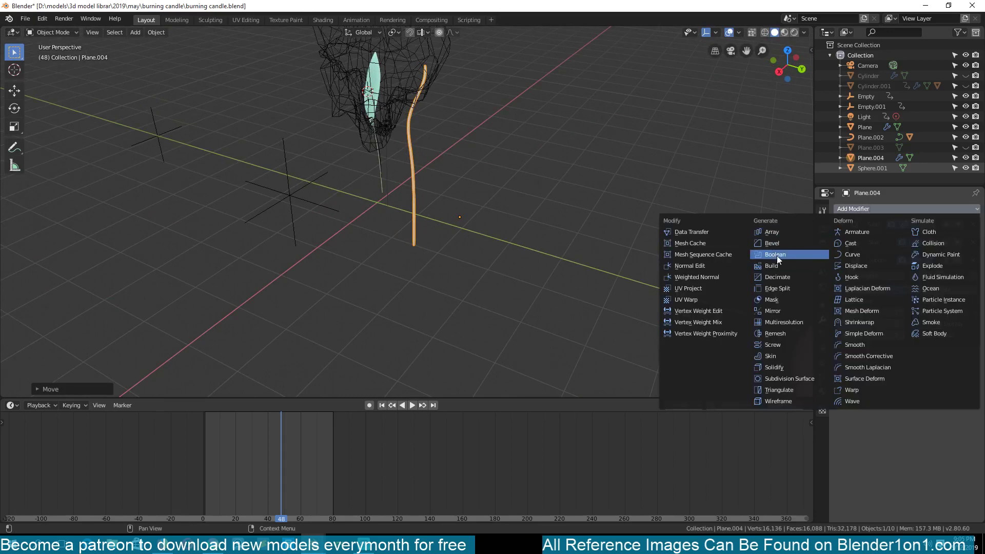
left_click(777, 259)
left_click(972, 398)
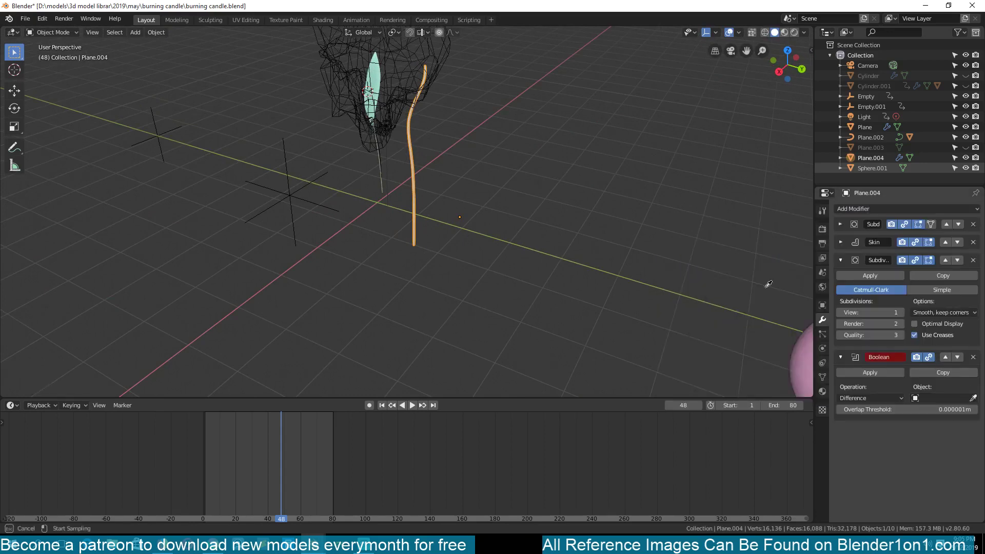
left_click(442, 56)
Step: Scrub the animation to frame 73 to examine how the Boolean cutter affects the strand
middle_click_drag(432, 117, 429, 96)
right_click_drag(280, 436, 263, 444)
left_click_drag(263, 445, 322, 451)
right_click_drag(321, 453, 321, 452)
middle_click_drag(363, 294, 427, 251)
Step: Move the strand closer to the cutter's centre and scrub to frame 84 to examine the cut
left_click(425, 210)
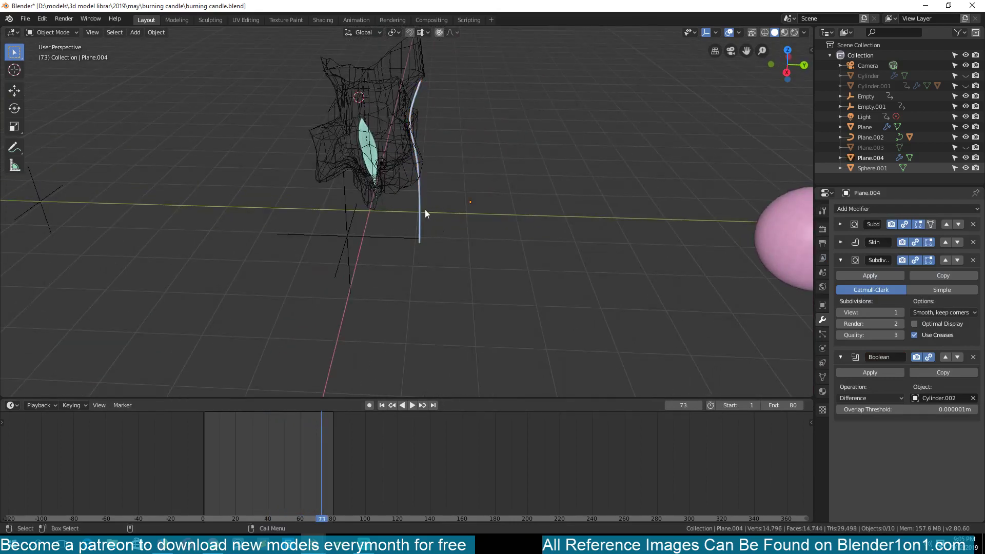
left_click(420, 209)
key("g")
left_click(386, 200)
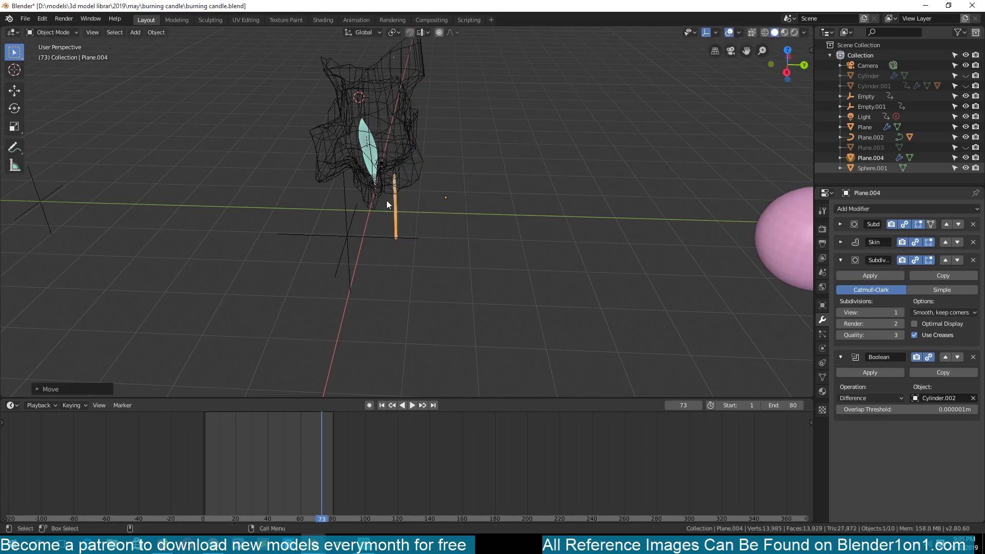
middle_click_drag(386, 200, 374, 195)
left_click_drag(285, 500, 339, 475)
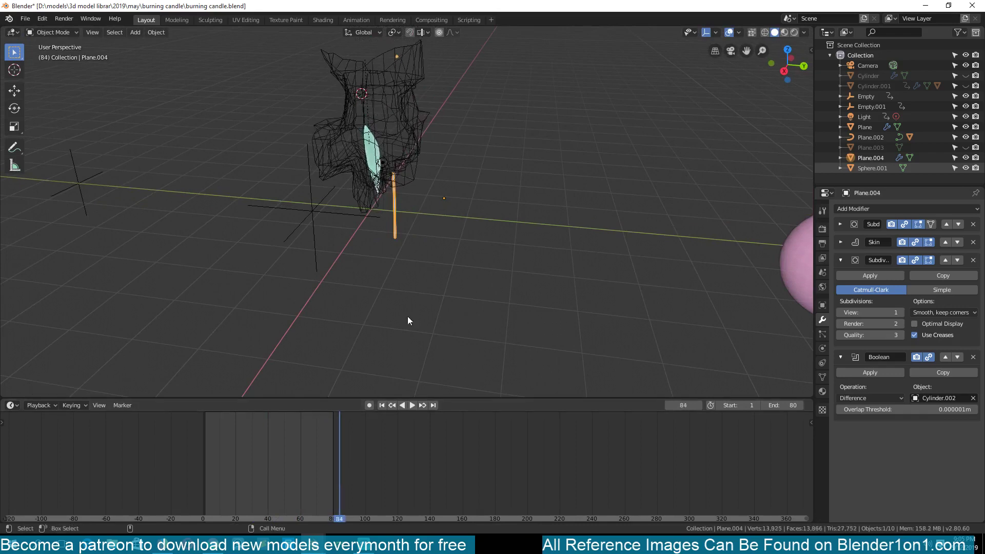
Step: Delete the demonstration strand
key("c")
key("Escape")
key("x")
left_click(398, 219)
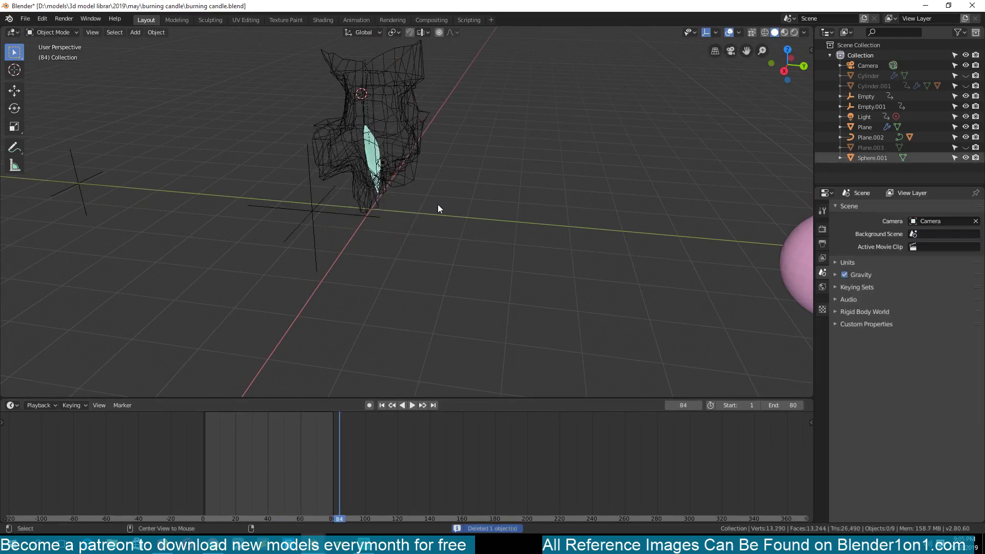
Step: Reveal all hidden objects and hide the ground plane
key("alt+h")
middle_click_drag(439, 205, 495, 250)
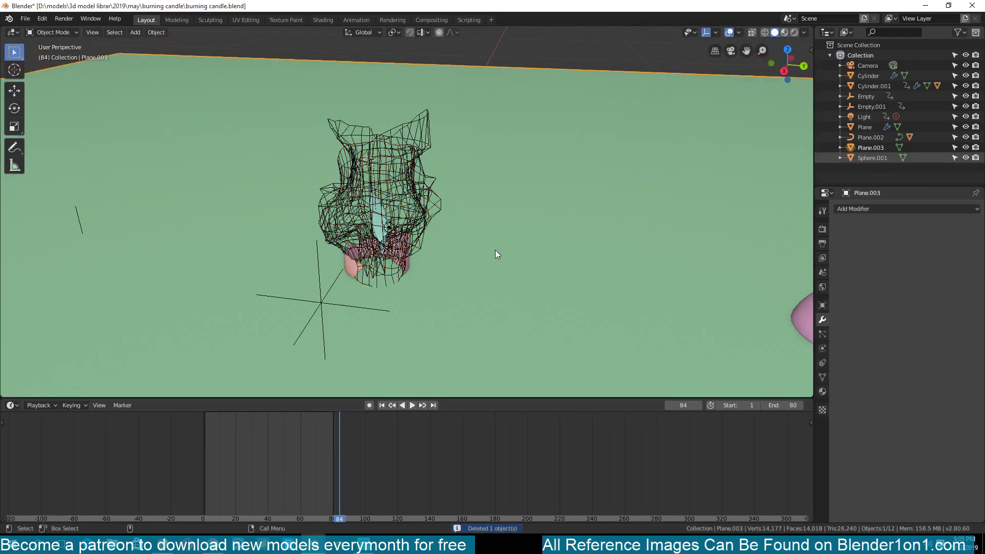
key("h")
Step: Set the viewport display of the candle's cutter, Cylinder.001, to Textured
left_click(424, 211)
middle_click_drag(425, 211, 479, 294)
scroll(412, 198, "up", 2)
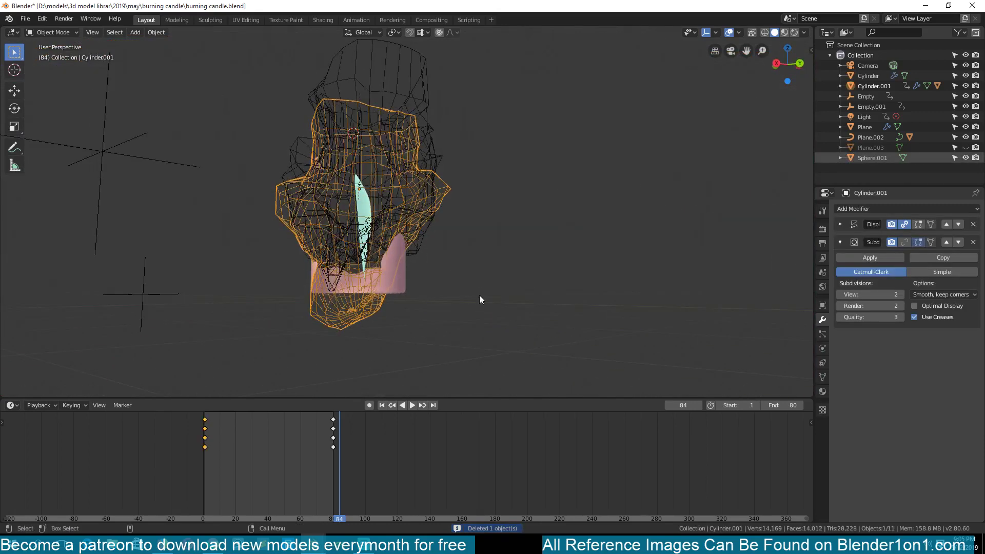
left_click(822, 305)
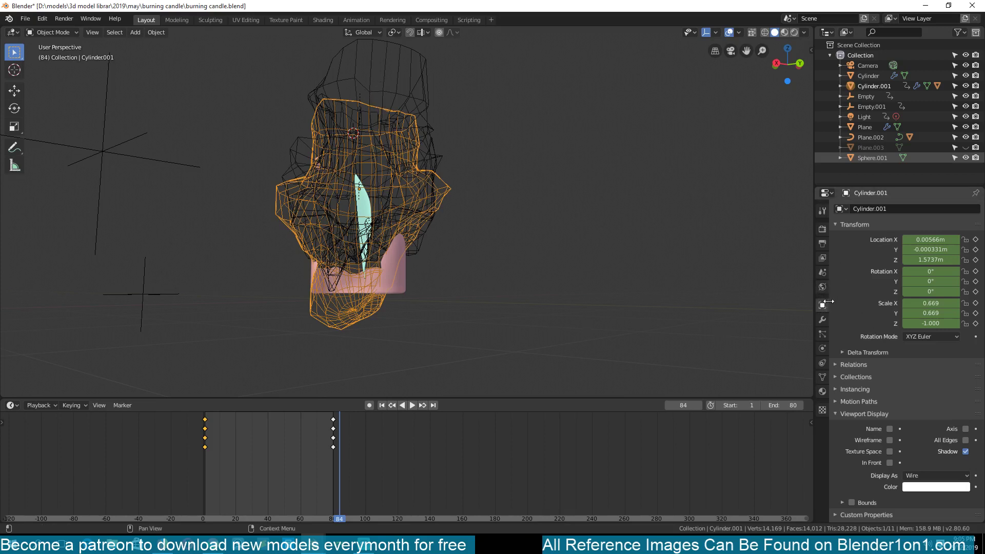
left_click(923, 476)
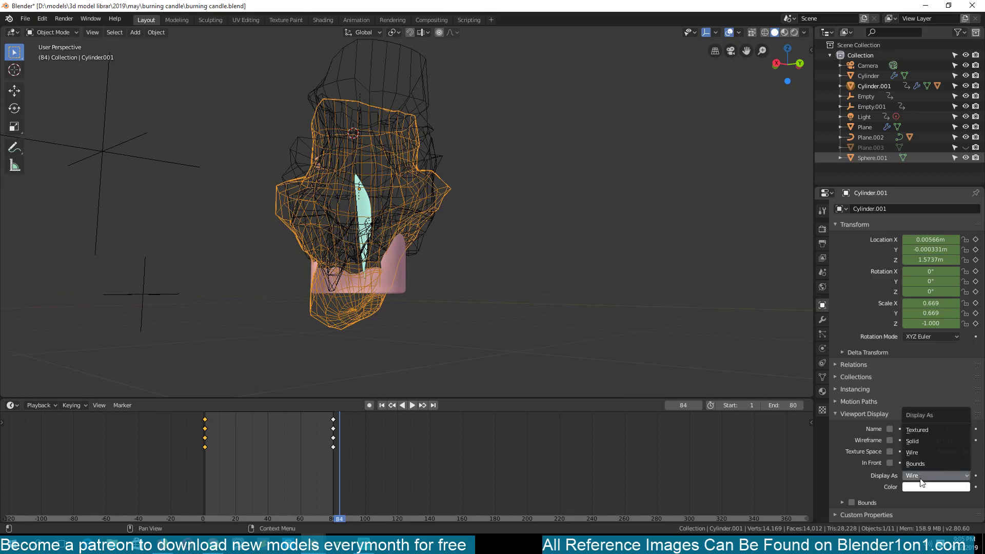
left_click(926, 426)
middle_click_drag(512, 287, 389, 189)
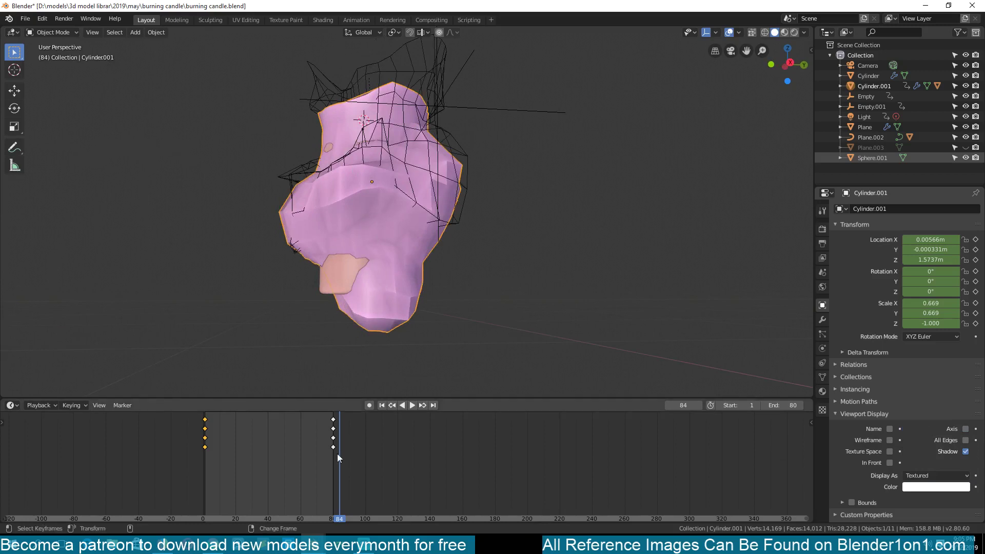
Step: Hide both cutter objects and scrub the animation between frames 42 and 58 to examine the candle's melting top
left_click_drag(337, 453, 297, 442)
middle_click_drag(417, 103, 364, 250)
key("h")
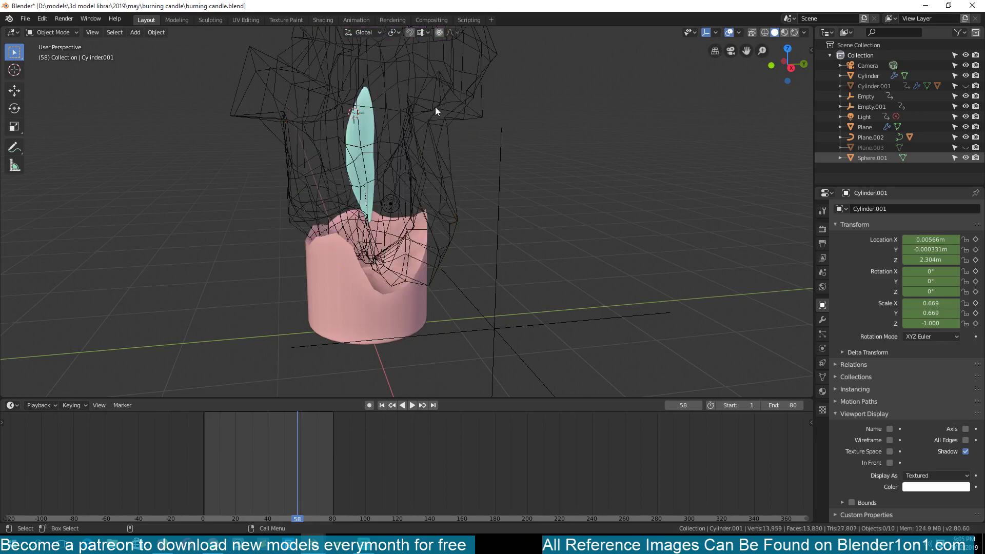
left_click(435, 107)
key("h")
middle_click_drag(376, 300, 356, 322)
mouse_move(270, 451)
right_mouse_down()
mouse_move(245, 448)
mouse_move(267, 445)
right_mouse_up()
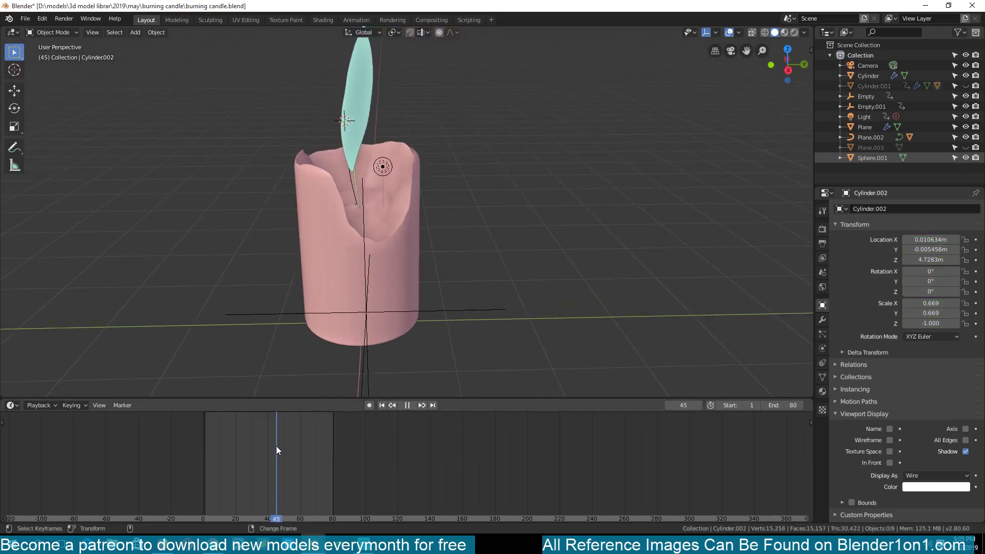
key("space")
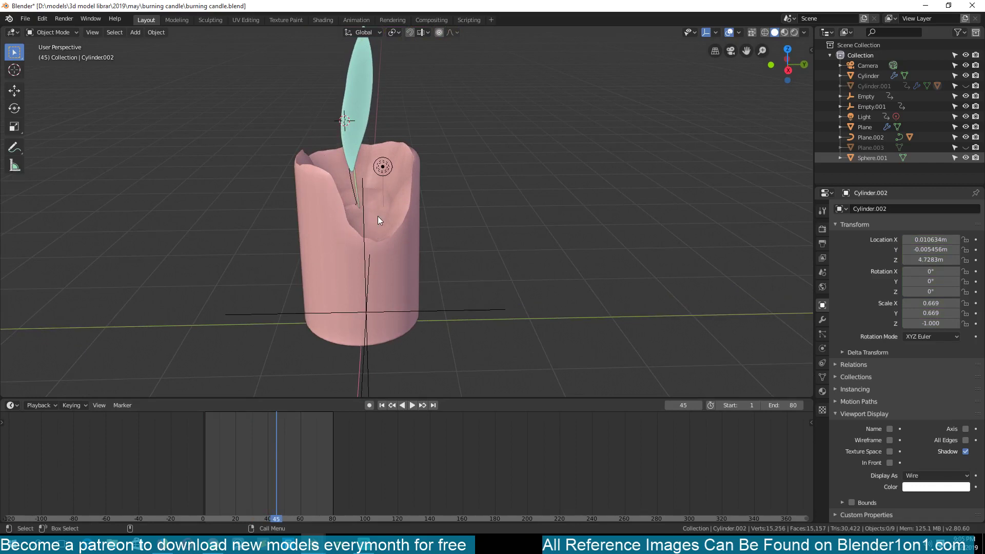
left_click_drag(274, 430, 296, 426)
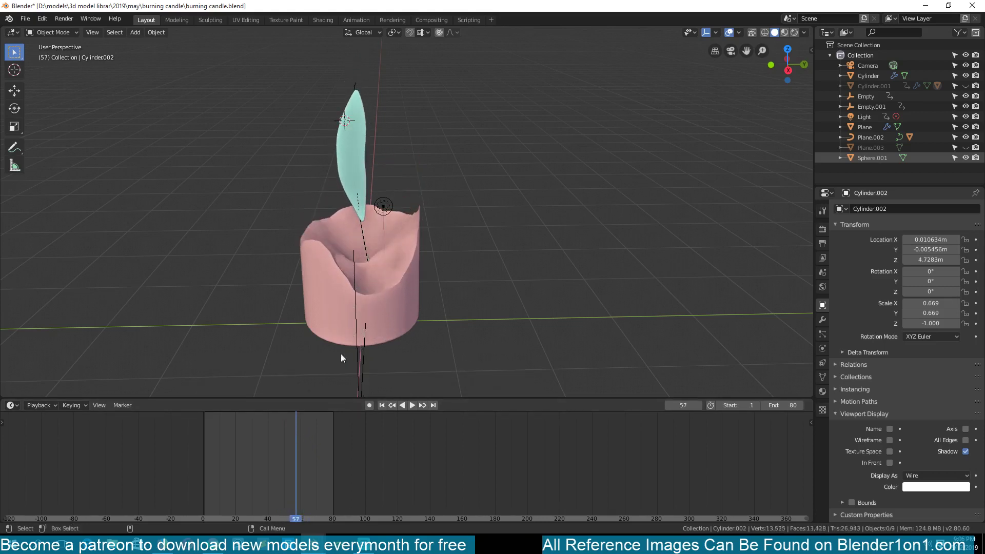
left_click_drag(282, 463, 271, 463)
Step: Reveal all hidden objects and select the solid cutter above the candle
key("alt+h")
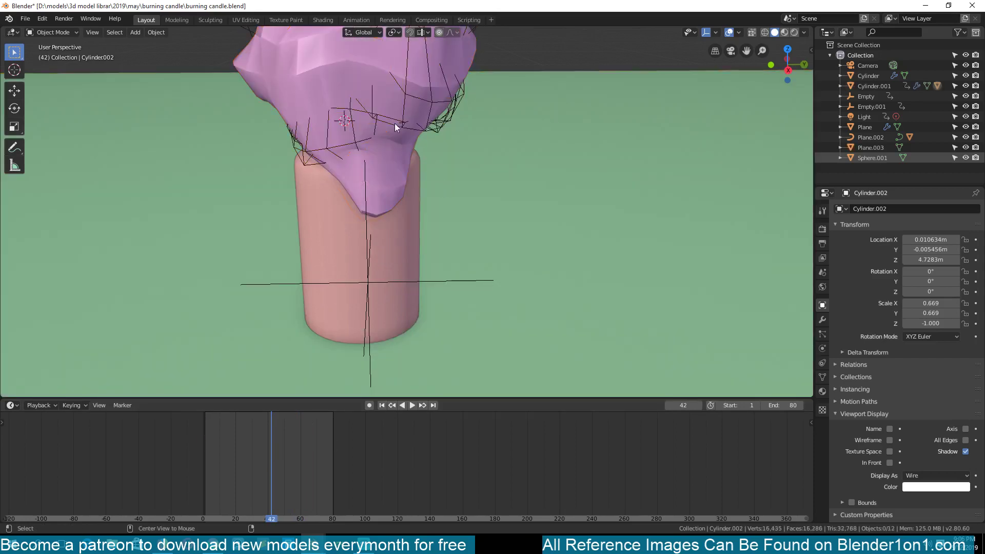
left_click(403, 199)
scroll(319, 106, "down", 5)
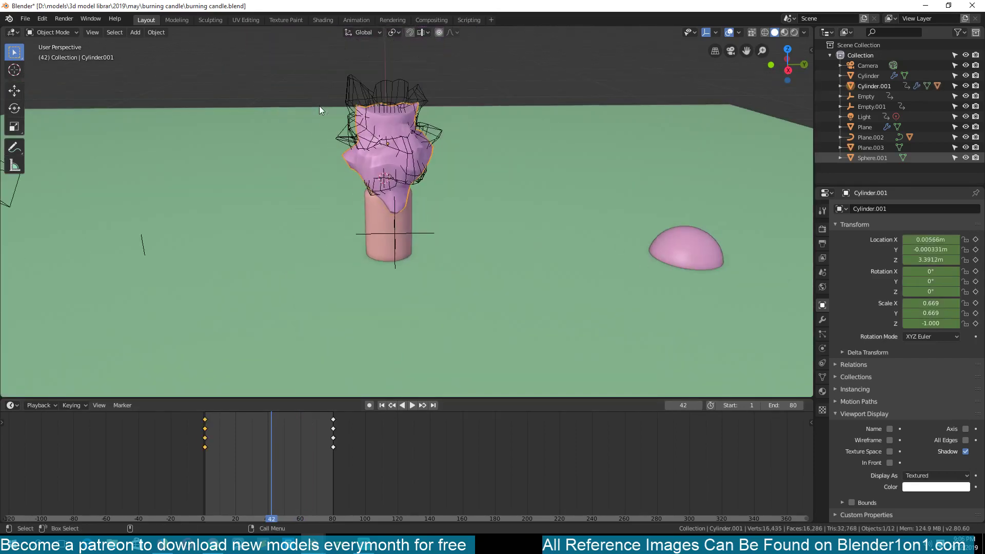
scroll(368, 125, "up", 5)
middle_click_drag(368, 125, 403, 78)
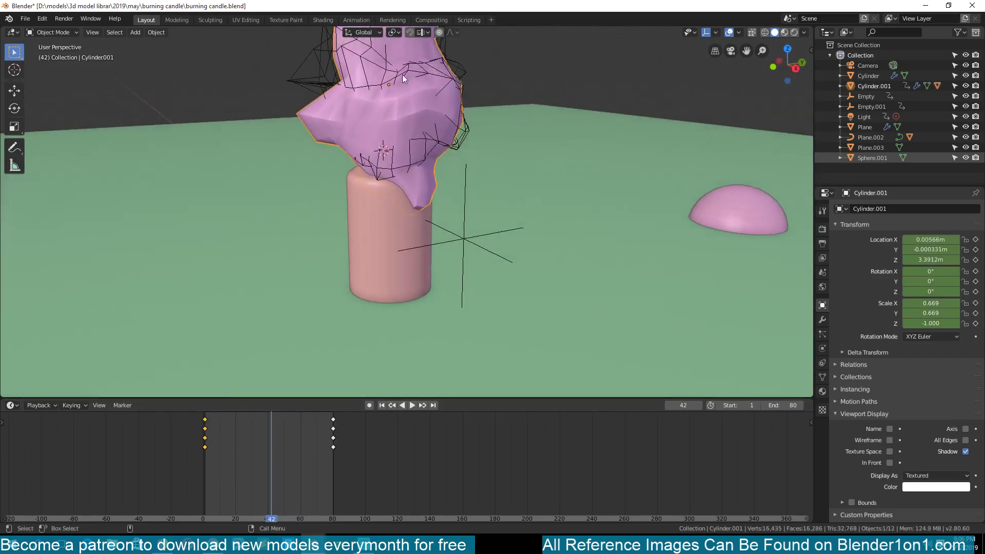
Step: Select the candle body, then the solid cutter, to examine the cutter's Displace and Subdivision modifiers
left_click(370, 217)
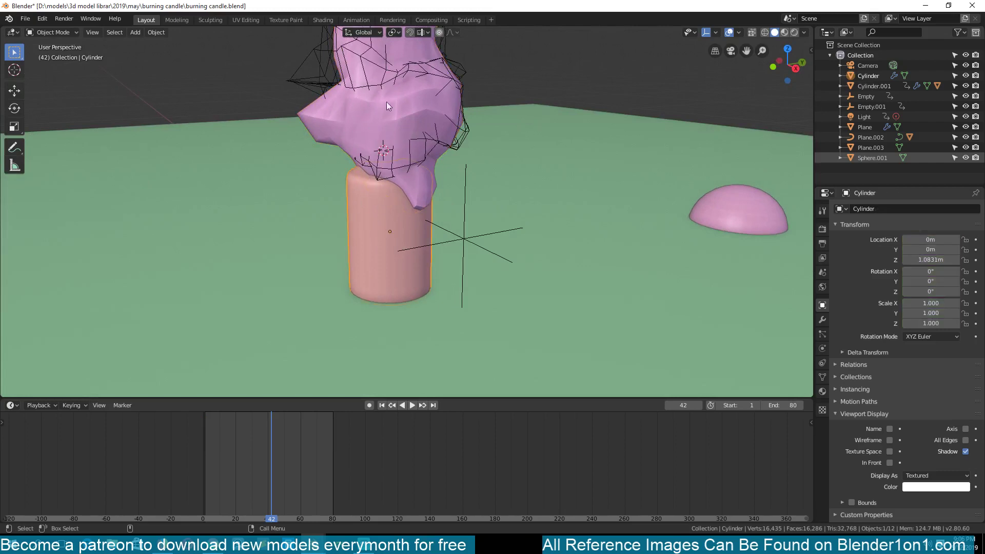
left_click(399, 110)
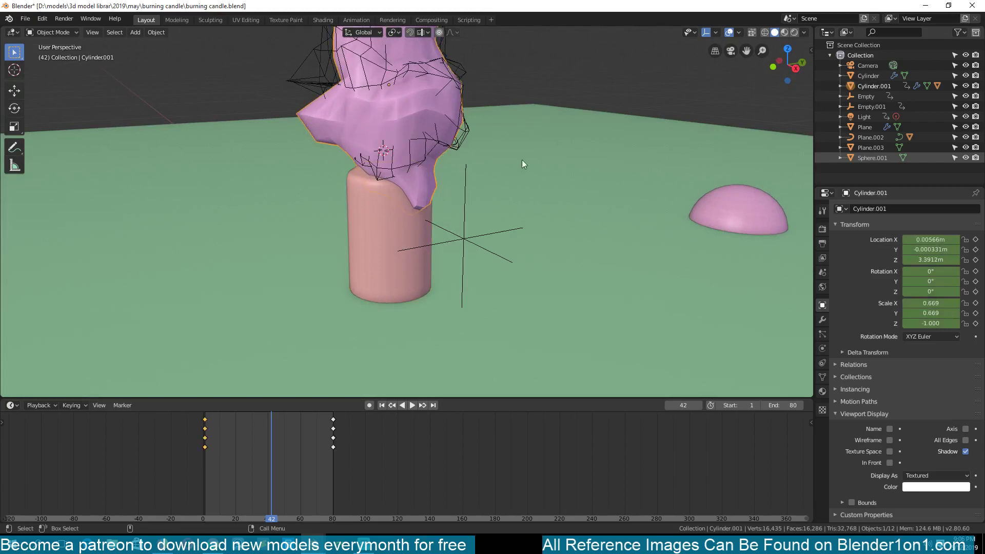
left_click(821, 320)
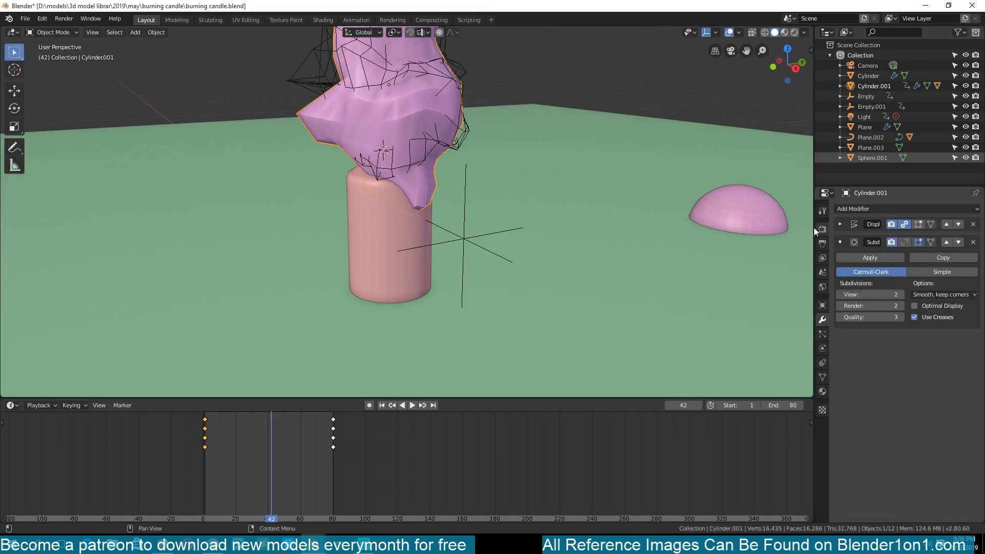
Step: Select the empty beside the candle, then try scaling the other empty to test its effect on the cutters' displacement
left_click(442, 235)
scroll(436, 251, "up", 2)
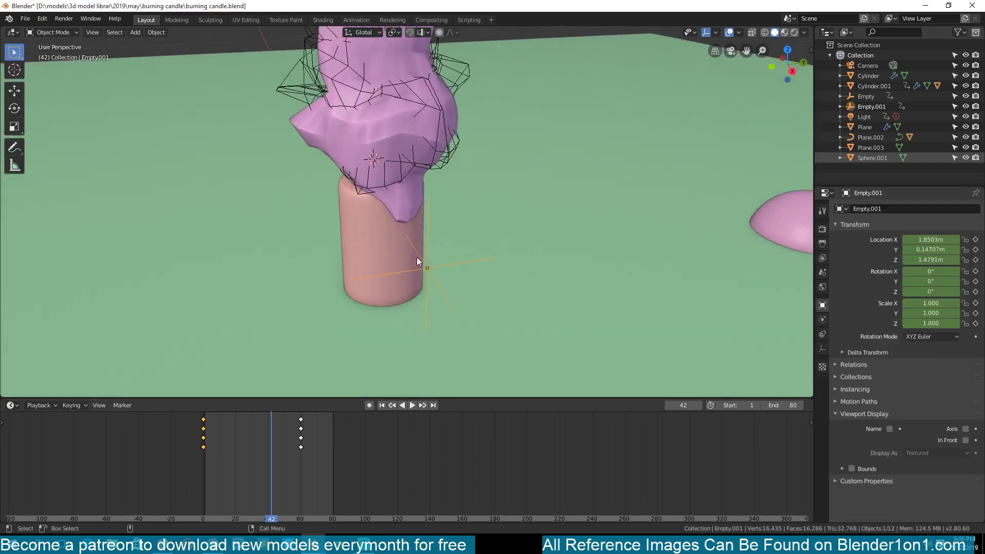
scroll(426, 239, "down", 6)
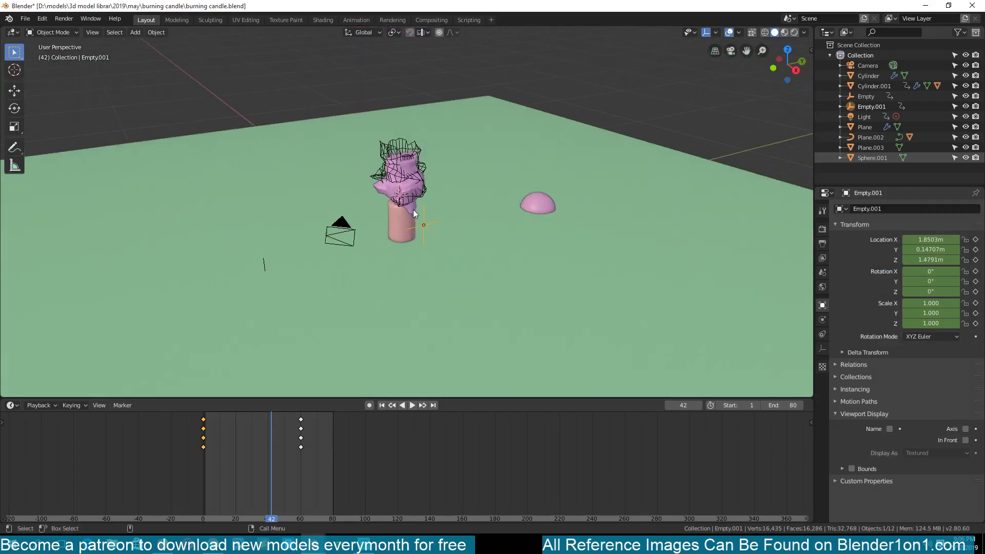
key("s")
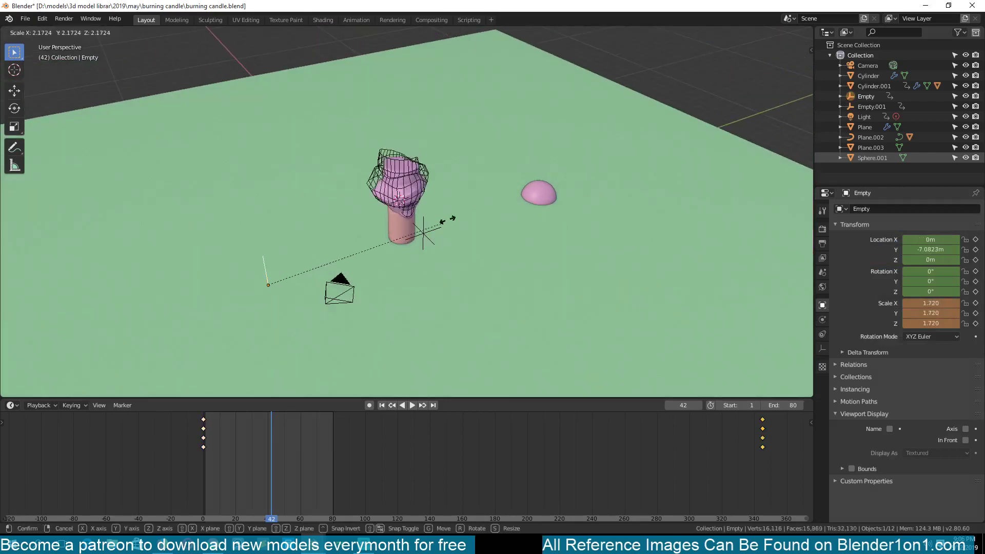
right_click(420, 157)
Step: Advance the animation to frame 58 with the solid cutter selected, then select the candle body to examine its Boolean modifier
scroll(414, 205, "up", 5)
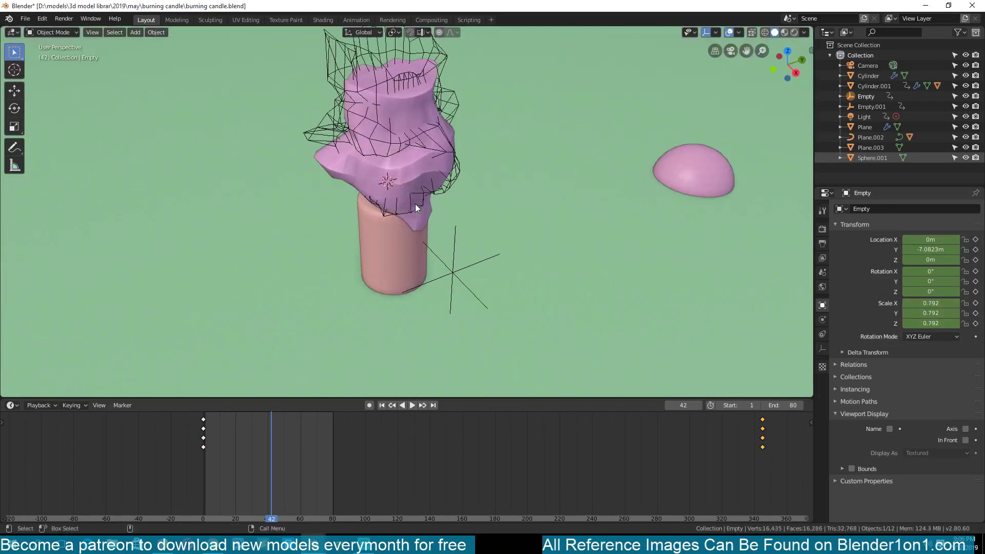
middle_click_drag(414, 206, 383, 167)
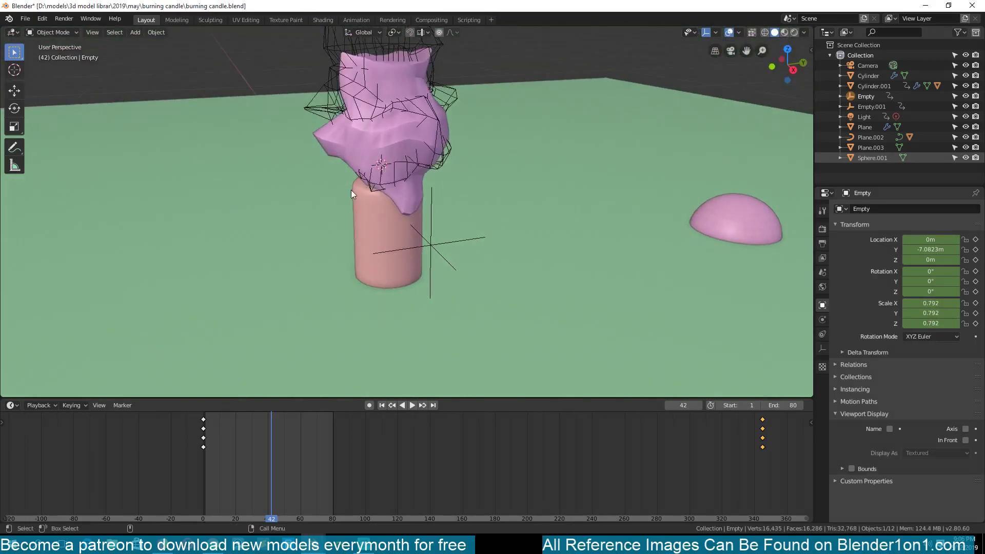
left_click(376, 140)
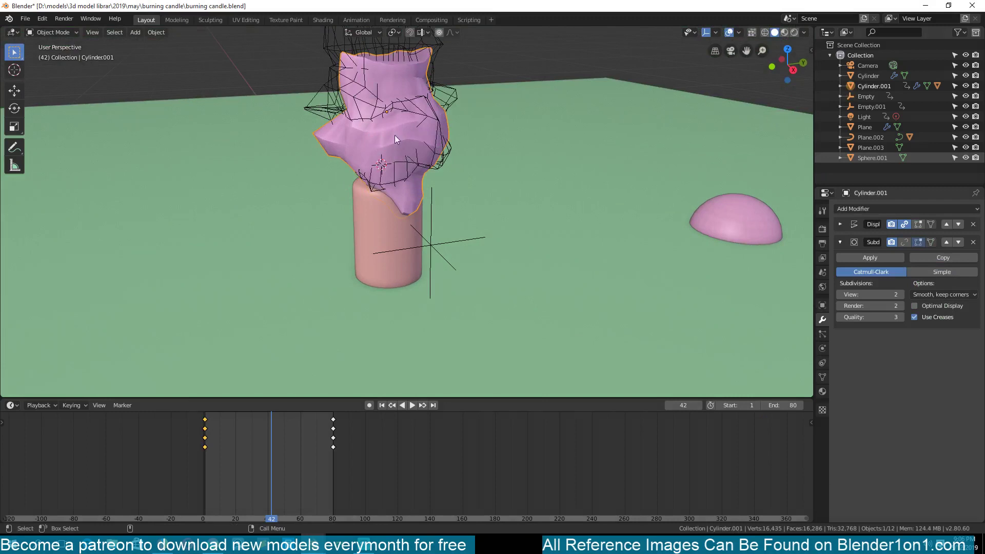
right_click_drag(264, 432, 296, 430)
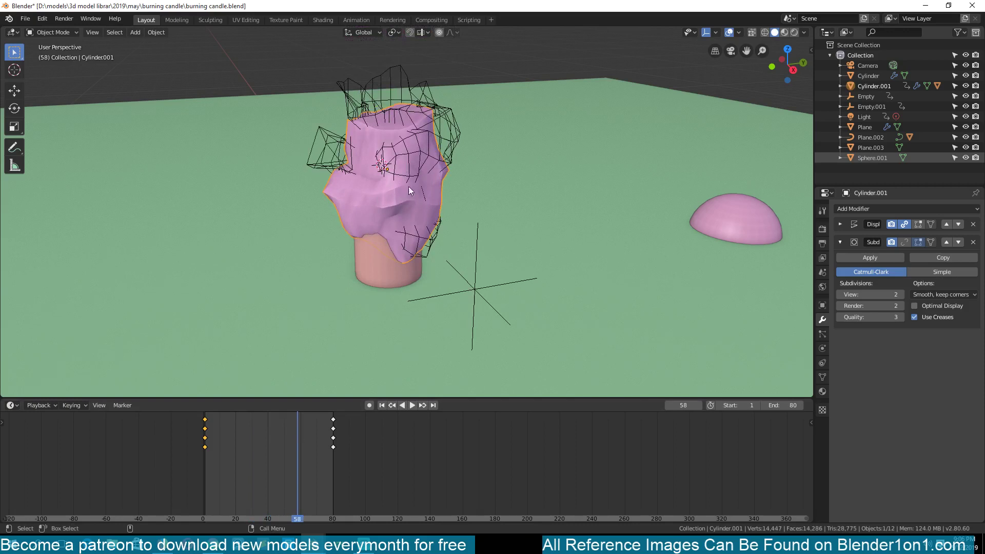
left_click(388, 251)
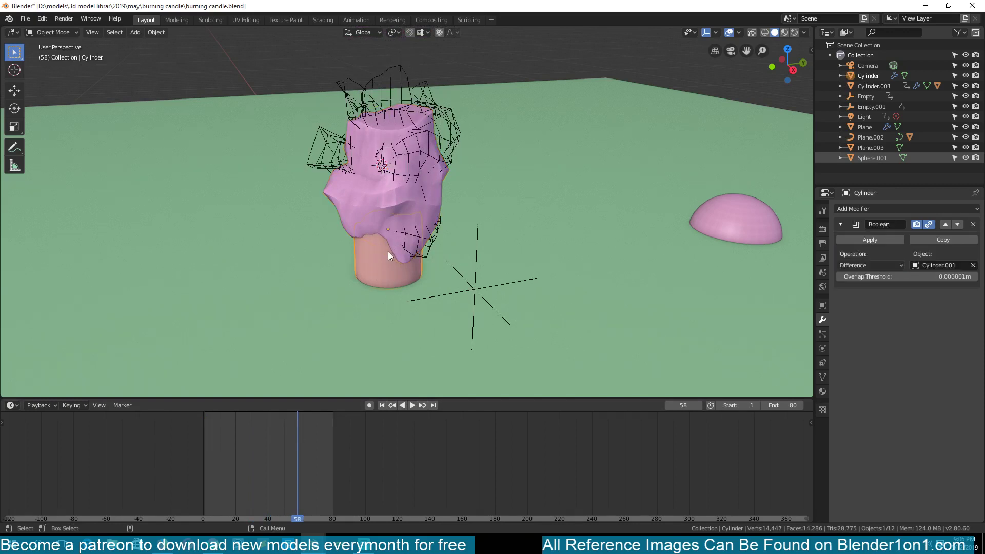
Step: Hide the solid and wireframe cutters and select the carved candle body
left_click(398, 185)
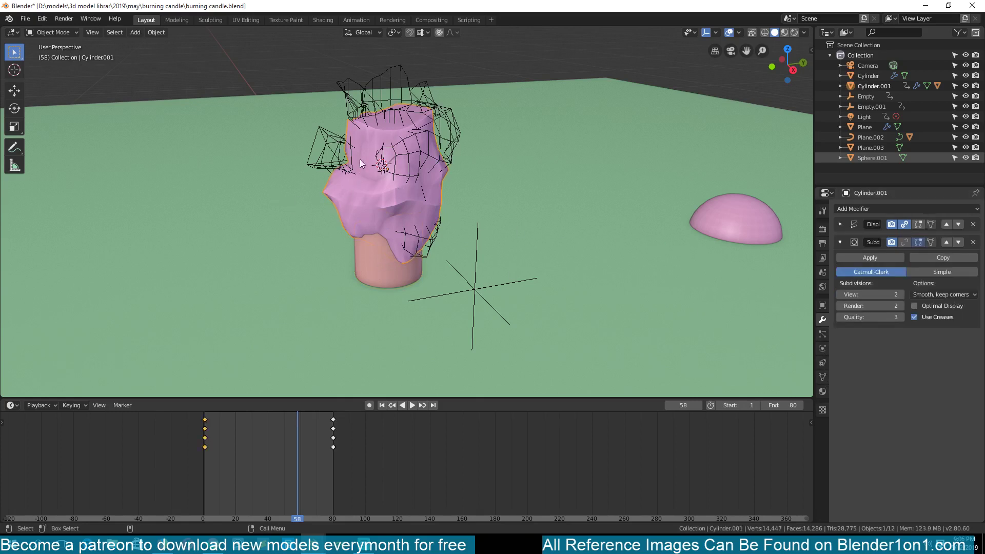
key("h")
left_click(365, 112)
key("h")
scroll(379, 220, "up", 4)
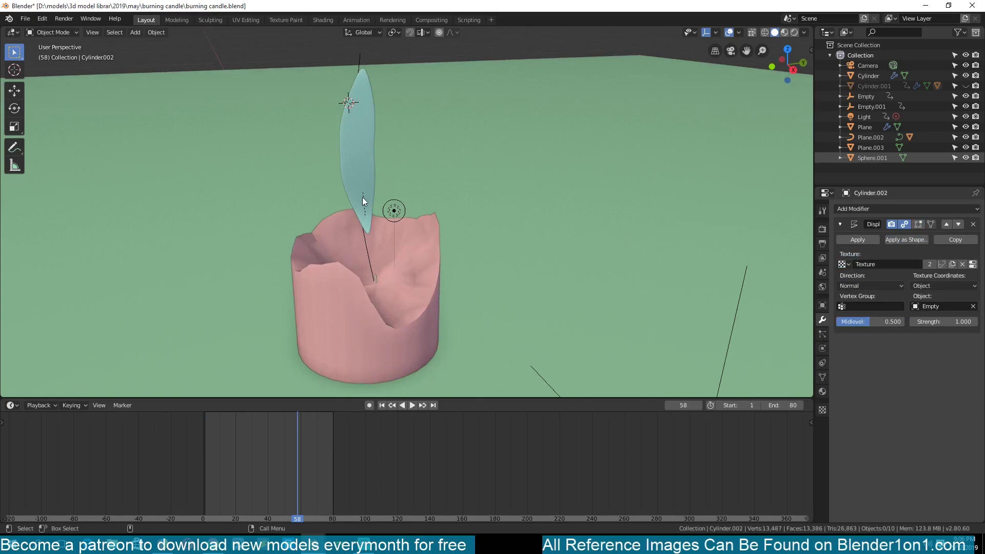
right_click(364, 324)
left_click(379, 302)
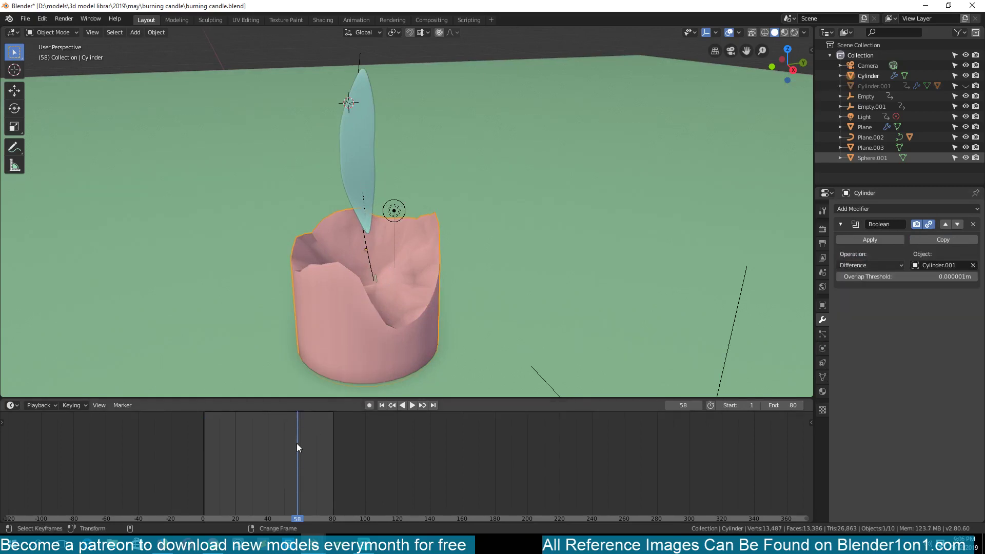
Step: Move the animation to frame 55, unhide the cutters, and select the solid cutter over the candle
right_click_drag(297, 444, 290, 443)
mouse_move(290, 444)
left_mouse_down()
mouse_move(257, 442)
mouse_move(290, 439)
left_mouse_up()
key("space")
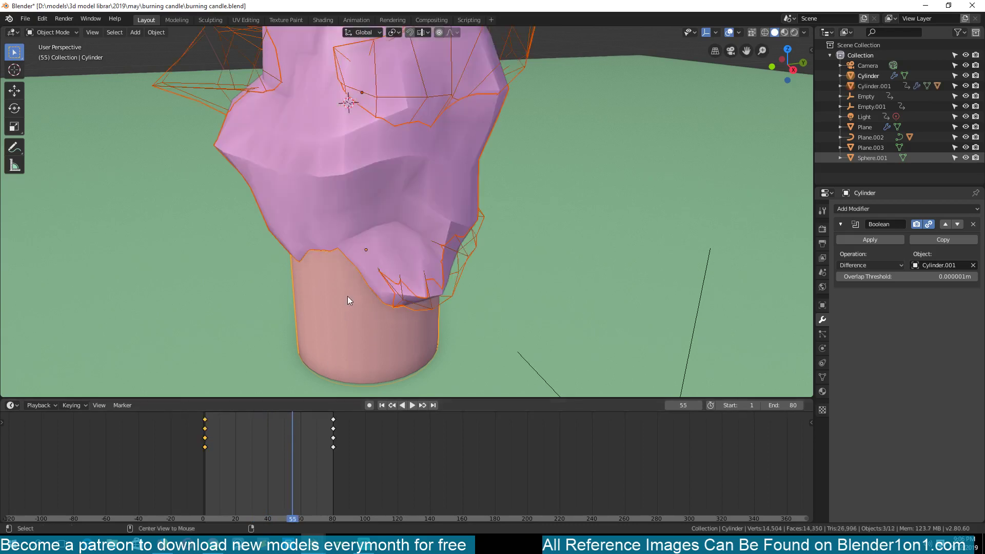
key("alt+h")
left_click(448, 164)
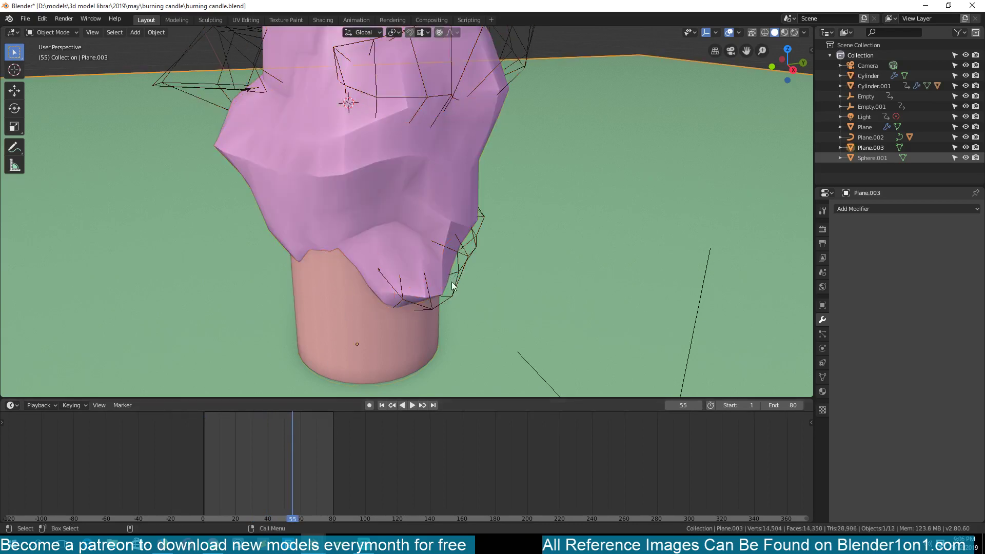
left_click(379, 199)
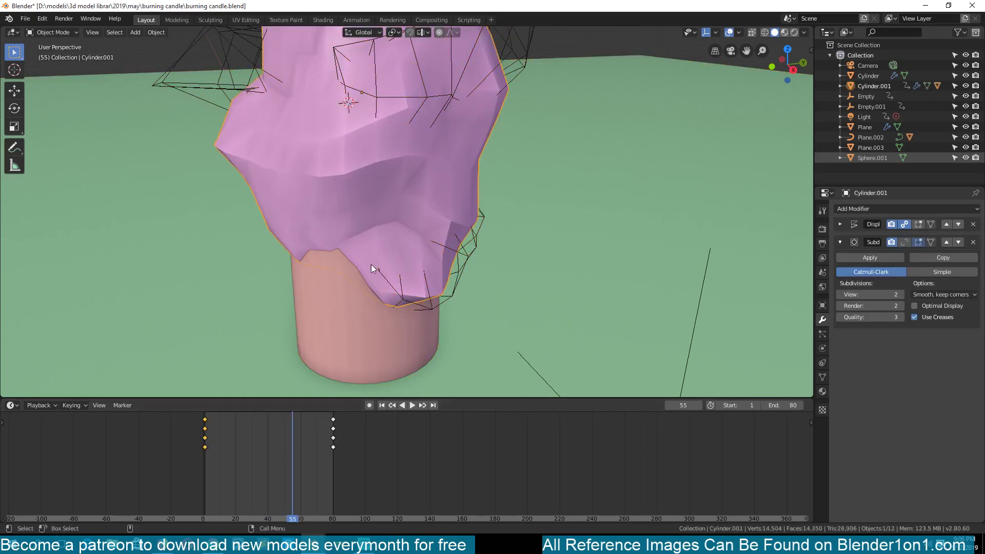
Step: Hide the solid cutter, select the candle body to examine its carved shape, then hide the wireframe cutter
key("h")
left_click(356, 291)
middle_click_drag(341, 288, 309, 281)
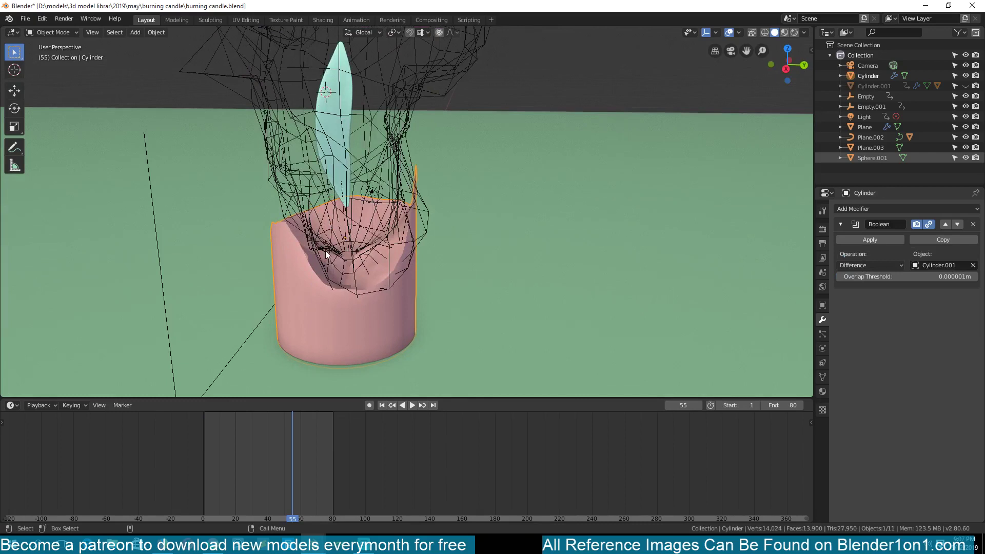
left_click(379, 118)
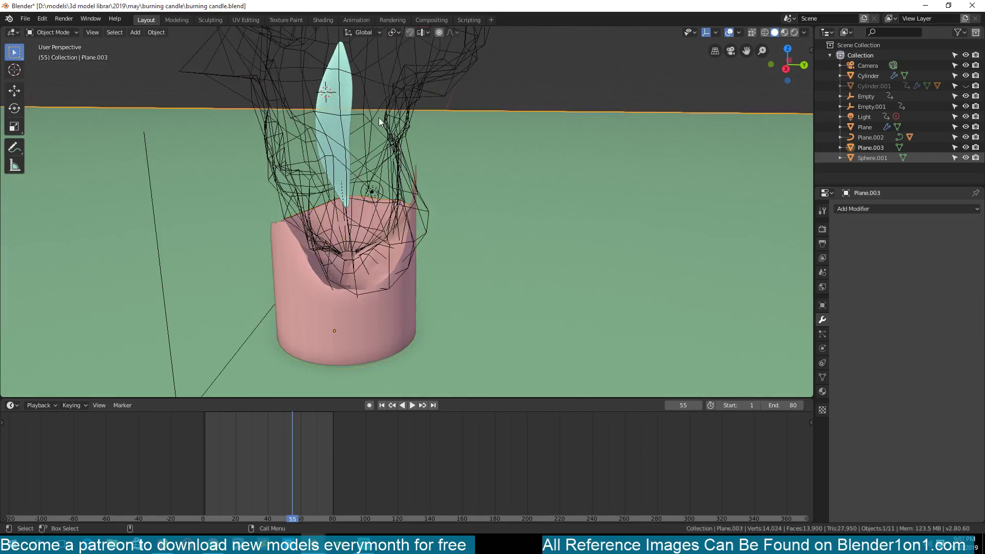
key("h")
Step: Scrub the animation back to frame 40 and forward to frame 54 to examine how the candle melts
left_click_drag(293, 425, 267, 426)
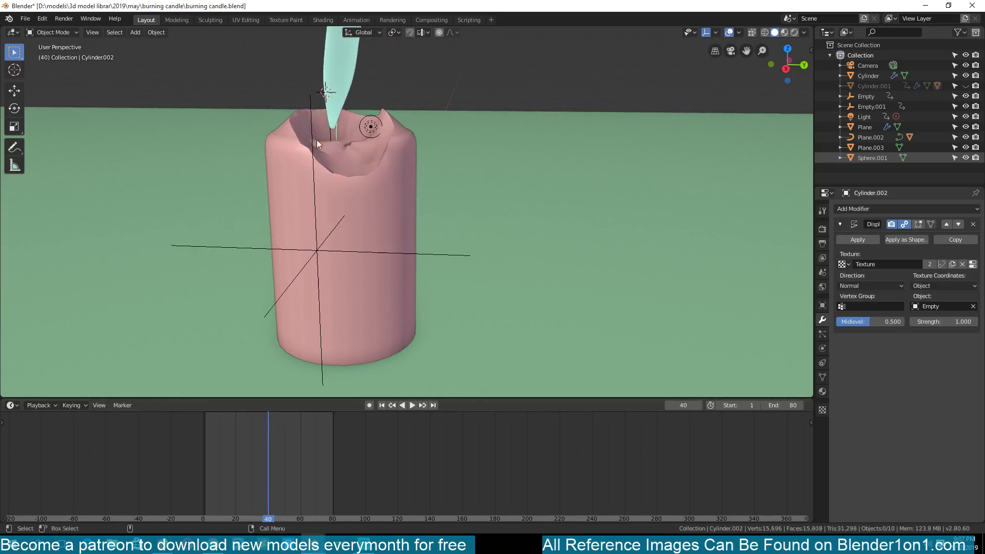
middle_click_drag(338, 128, 343, 138)
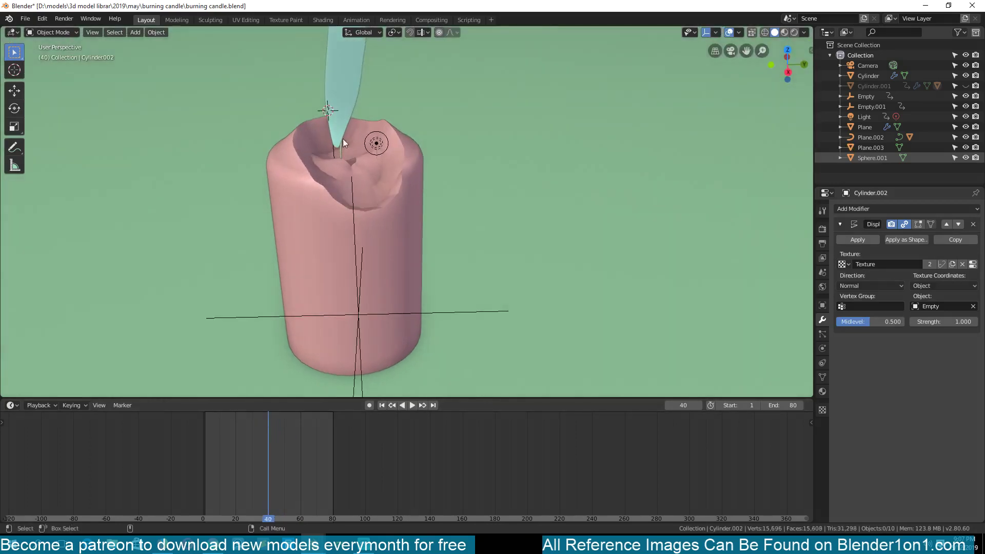
left_click_drag(268, 430, 291, 427)
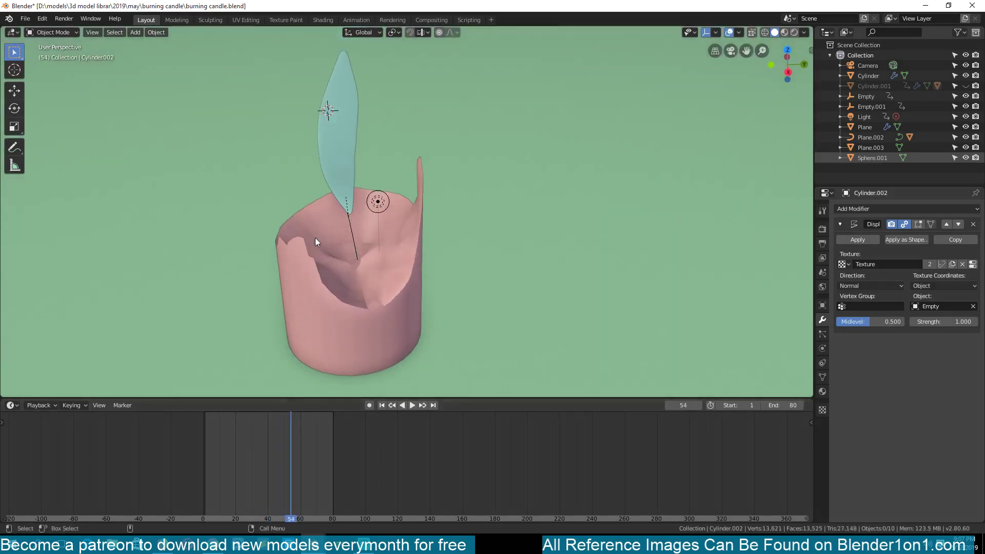
Step: Select the flame to examine its modifiers, then select the curve that runs down into the candle
left_click(337, 139)
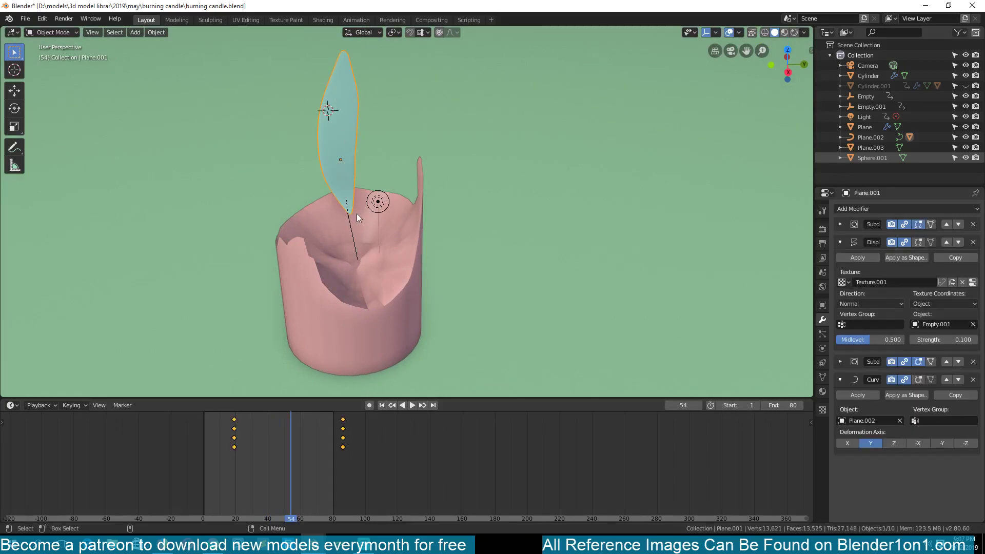
scroll(359, 219, "up", 5)
left_click(273, 214)
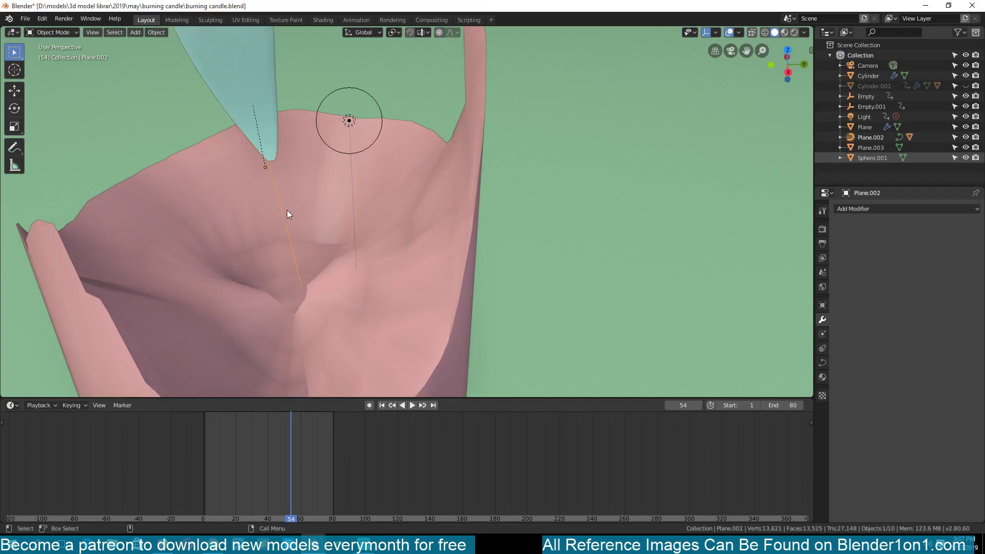
scroll(354, 204, "down", 5)
Step: Unhide all objects, then hide the solid cutter, the wireframe cutter, and the ground plane
key("alt+h")
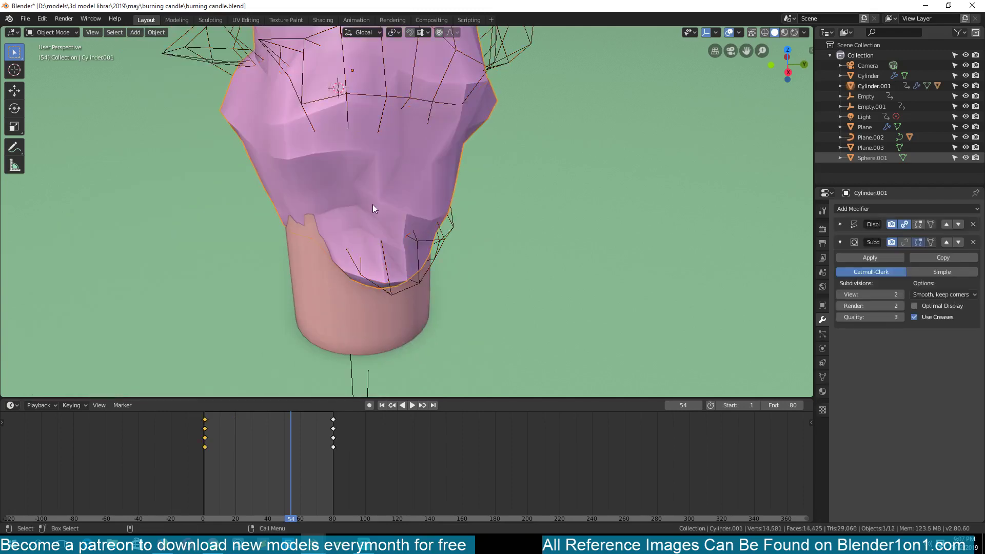
key("h")
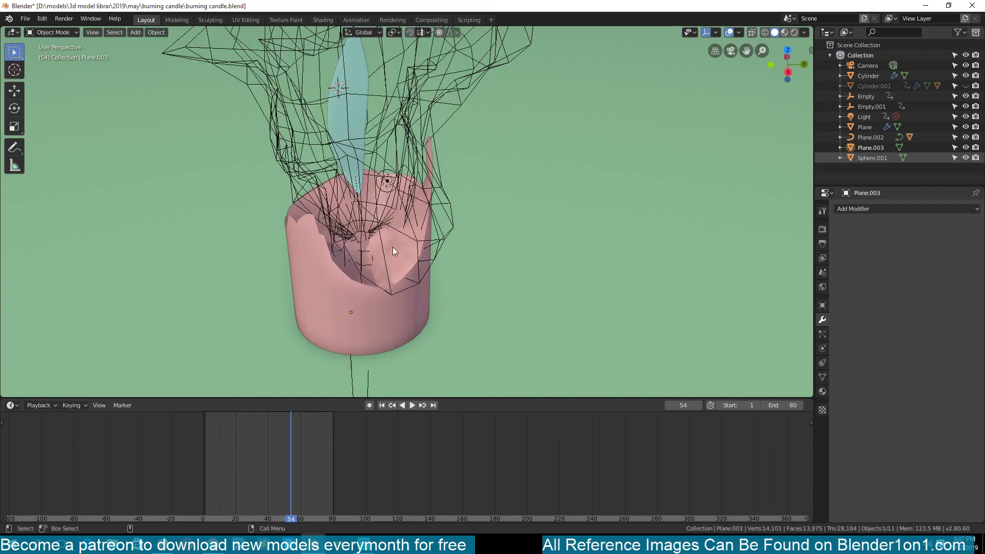
key("h")
scroll(371, 239, "up", 4)
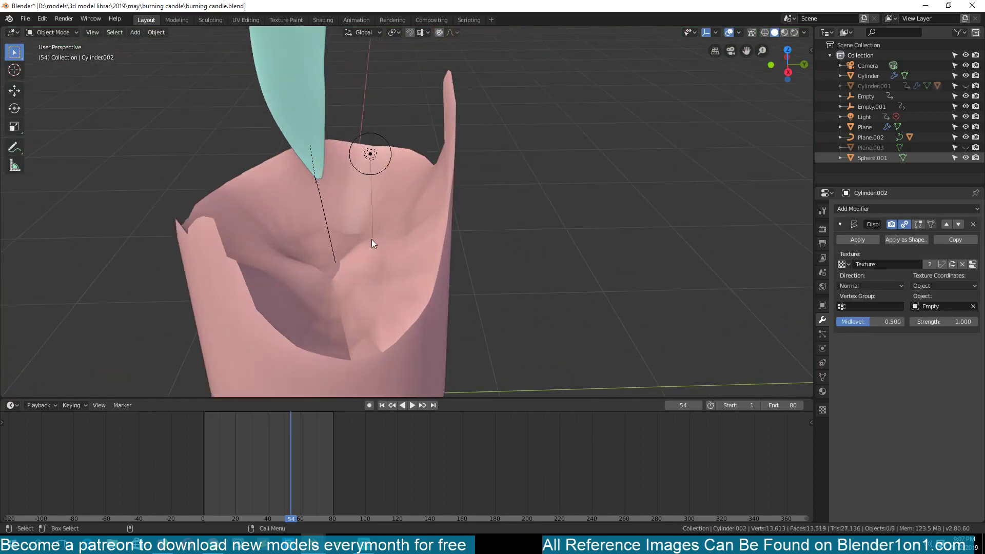
Step: Play the animation, return to frame 47, and select the wick to examine its modifier stack
middle_click_drag(354, 228, 362, 196)
key("space")
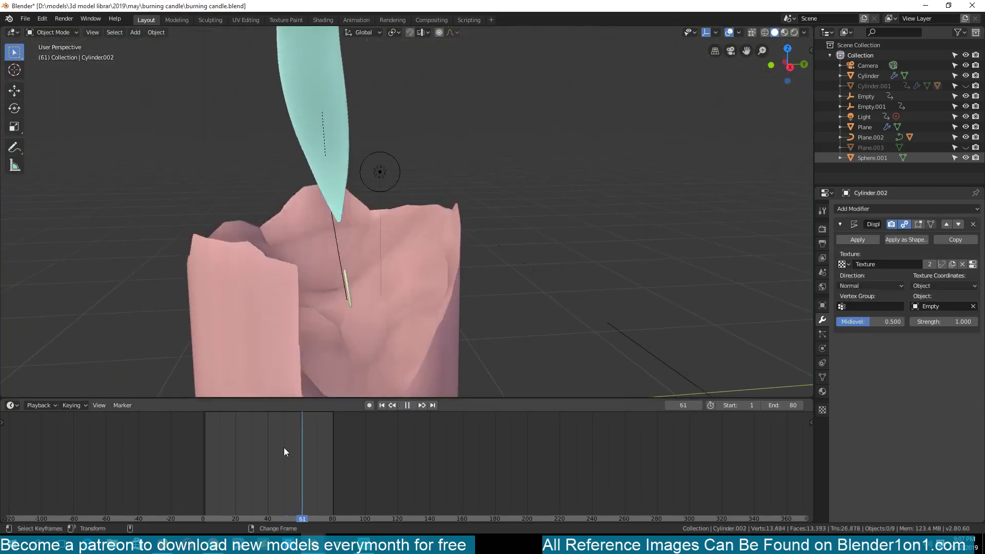
right_click(272, 447)
key("space")
left_click(324, 122)
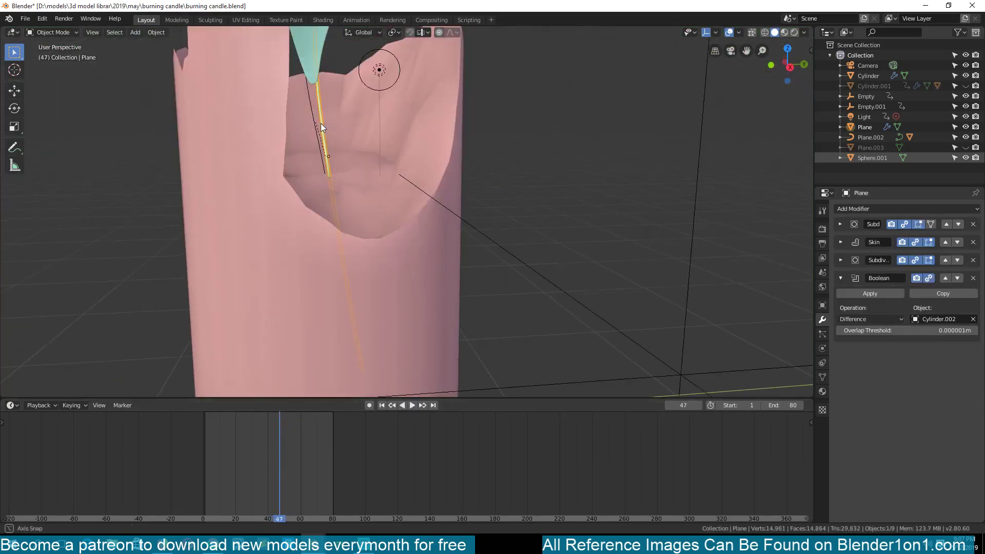
Step: Duplicate the wick, place the copy beside the candle, and remove all modifiers from the copy
scroll(321, 123, "down", 3)
middle_click_drag(313, 143, 313, 168)
scroll(313, 168, "up", 3)
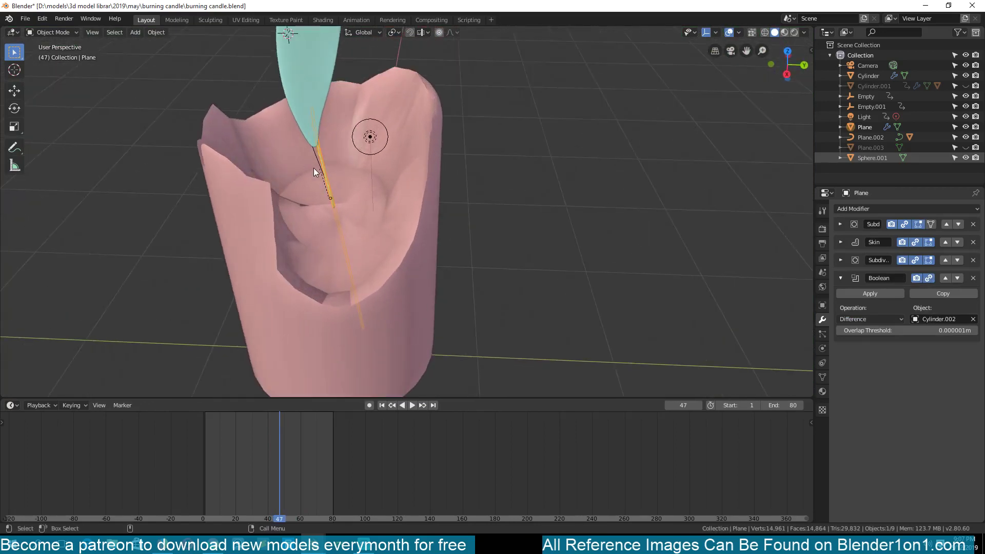
scroll(313, 168, "down", 4)
key("shift+d")
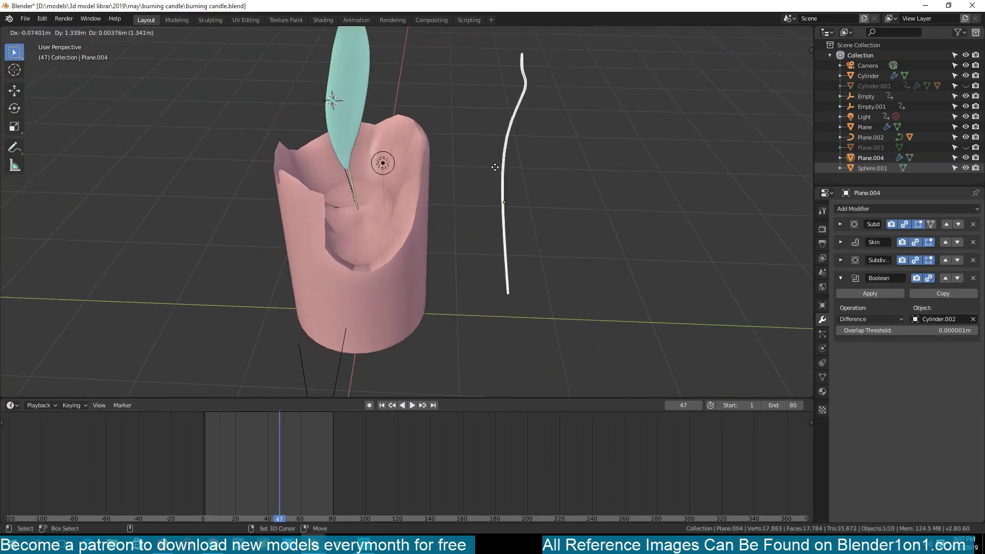
left_click(558, 170)
key("Tab")
key("Tab")
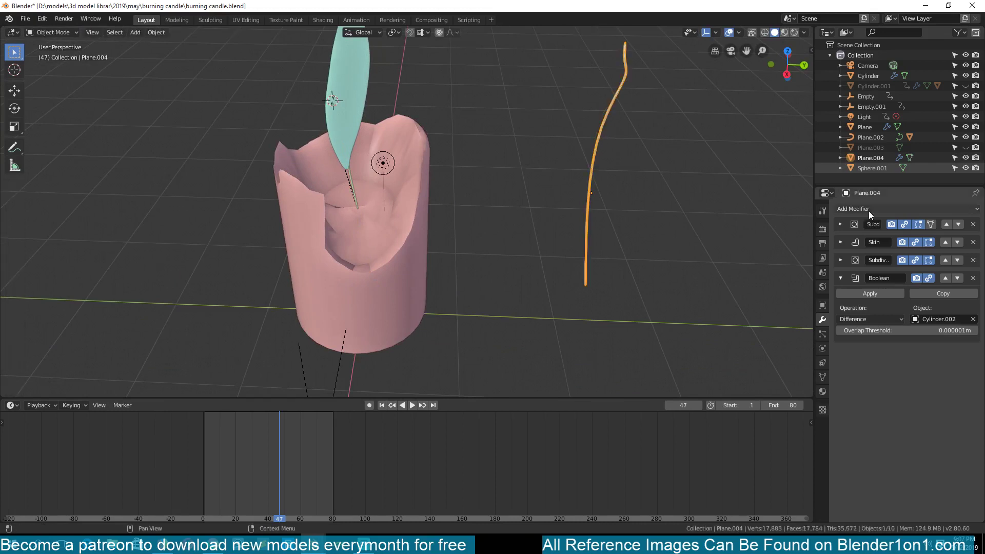
left_click(971, 226)
left_click(971, 226)
left_click(971, 225)
left_click(972, 226)
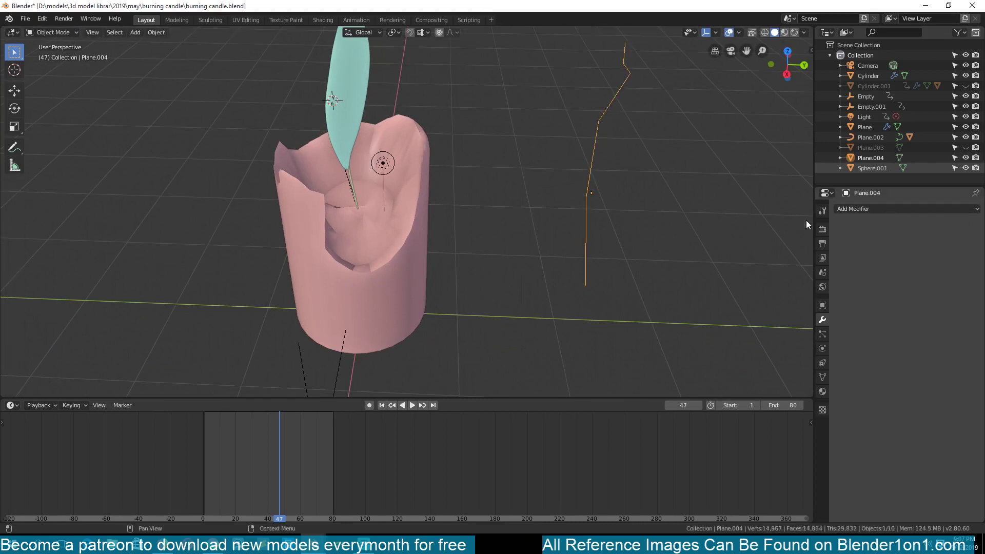
Step: Toggle Edit Mode on the wick copy to inspect its base mesh, then delete the copy
key("Tab")
key("Tab")
key("Tab")
key("Tab")
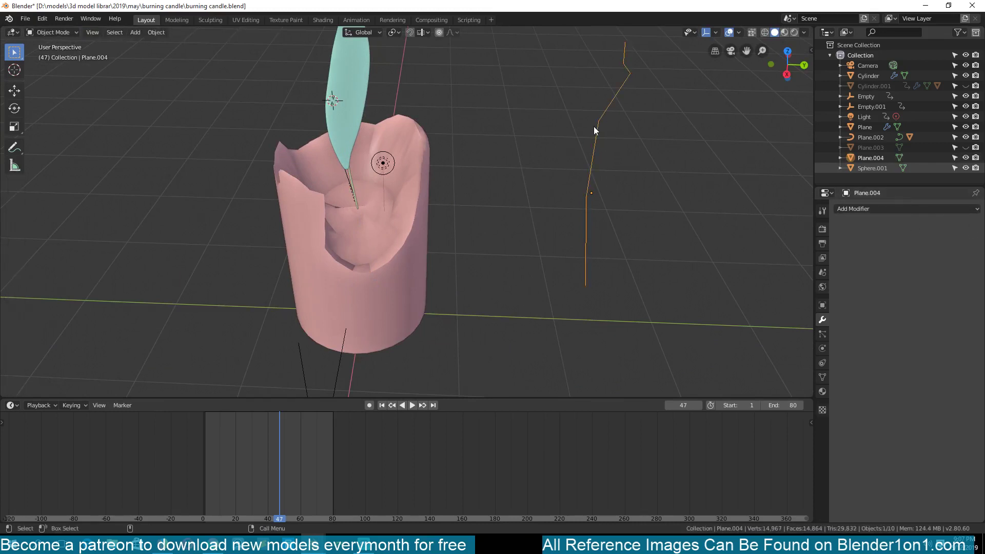
key("x")
left_click(544, 130)
Step: Select the flame and collapse its Displace modifier to examine the Curve modifier targeting Plane.002 on the Y axis
scroll(319, 158, "up", 3)
middle_click_drag(316, 149, 331, 189, "shift")
left_click(355, 130)
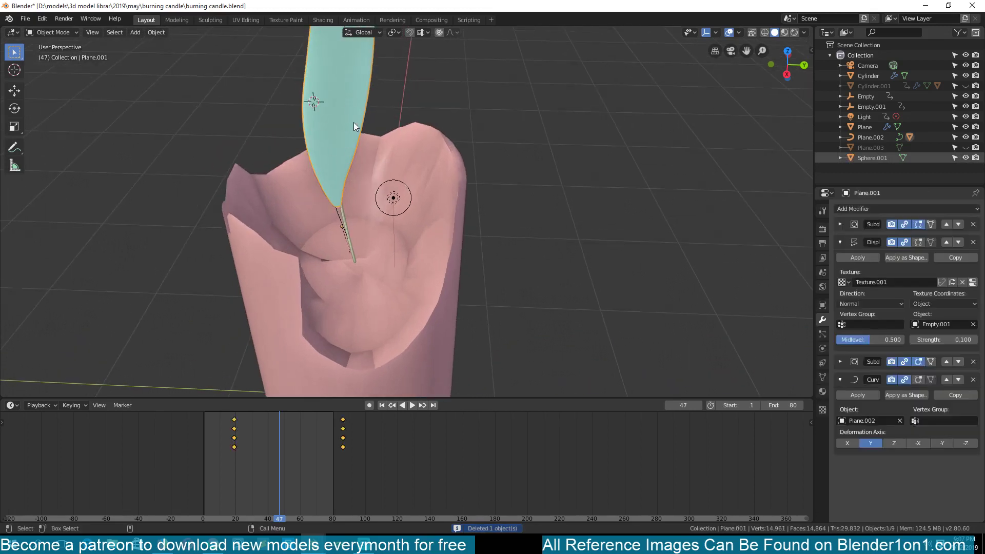
left_click(838, 242)
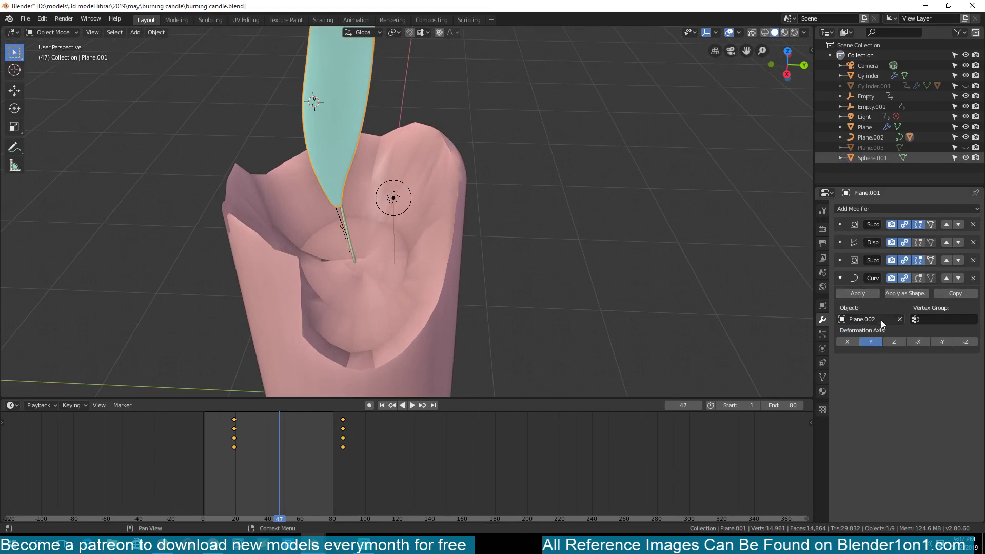
left_click(251, 135)
left_click(336, 117)
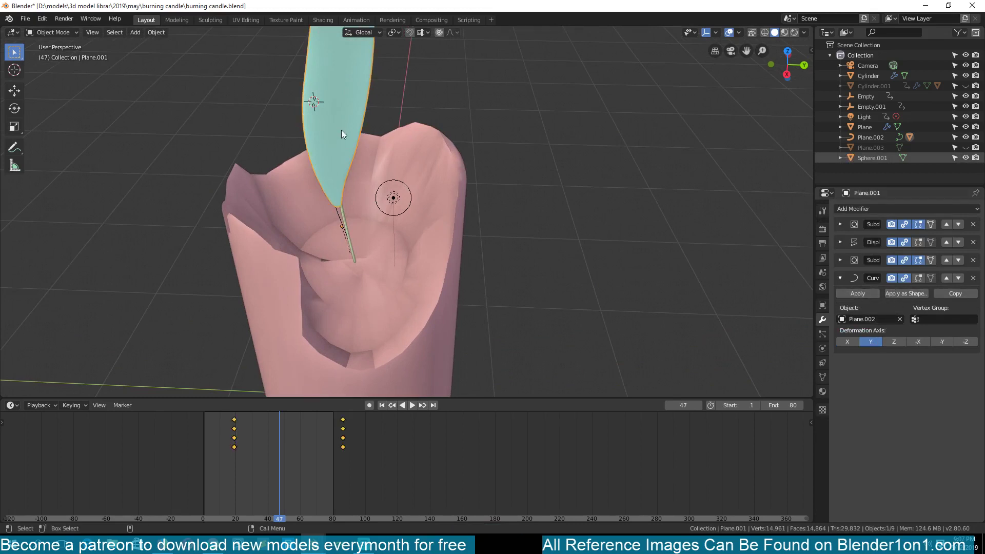
Step: Try moving the flame down and up along the Z axis to test how it deforms along the curve
scroll(340, 126, "down", 1)
key("g")
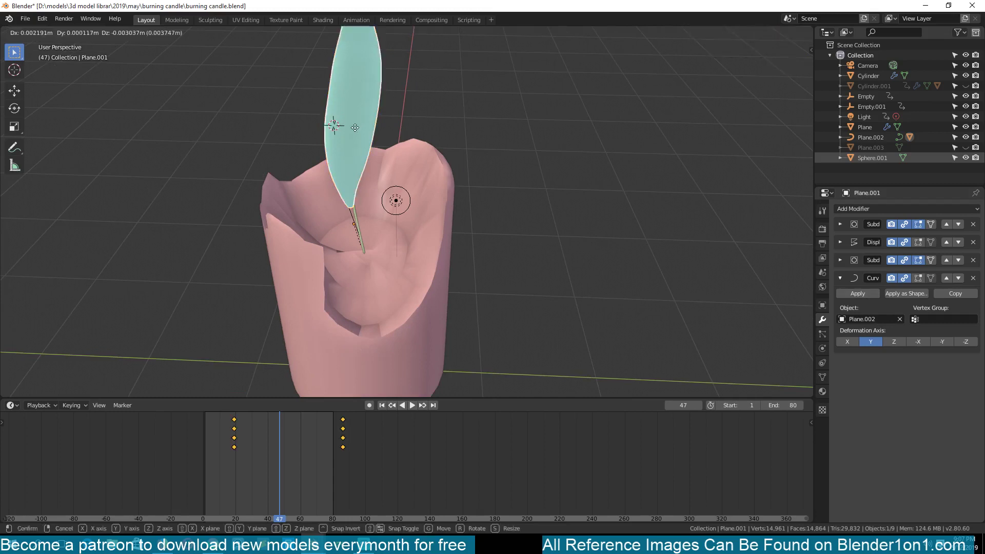
key("z")
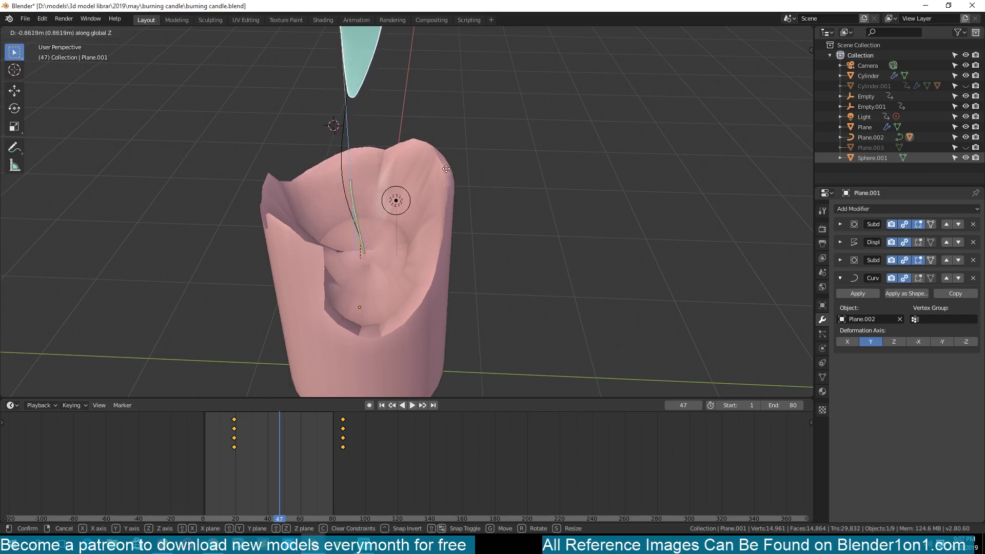
left_click(444, 152)
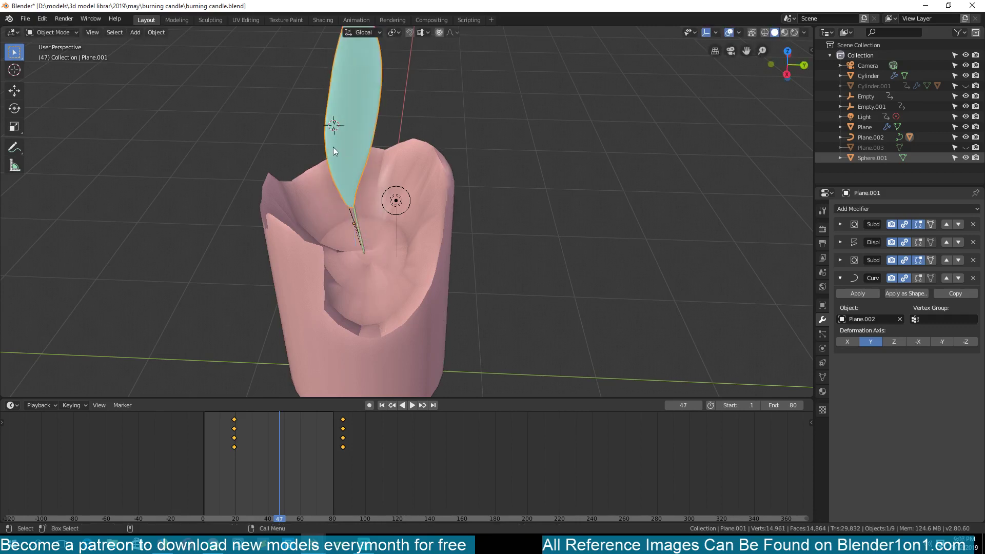
middle_click_drag(333, 147, 351, 174)
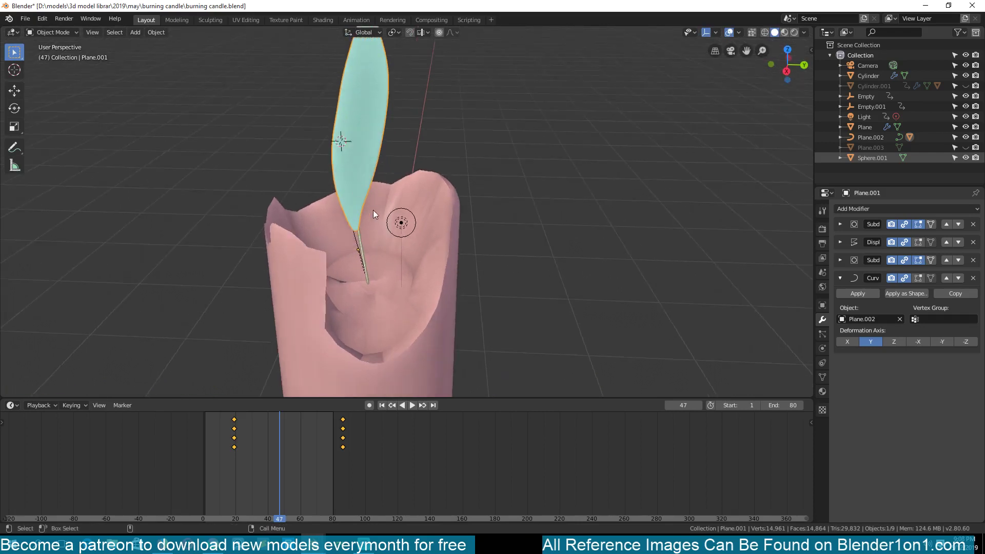
key("g")
key("z")
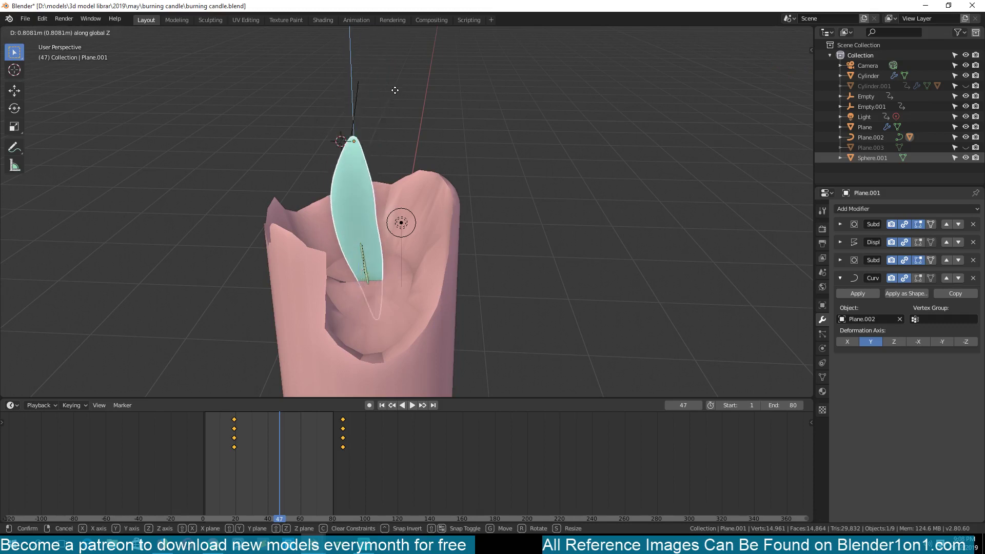
left_click(395, 184)
Step: Deselect everything, then scrub and play the animation to frame 55 to review the flame following the melting wick
scroll(407, 226, "down", 4)
key("alt+a")
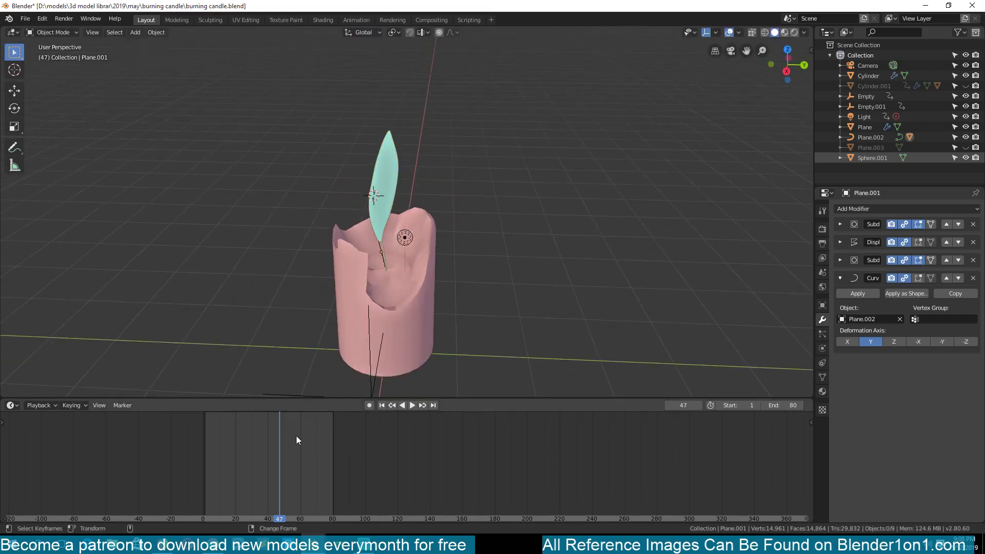
right_click_drag(296, 435, 263, 423)
mouse_move(263, 423)
left_mouse_down()
mouse_move(321, 425)
mouse_move(281, 430)
left_mouse_up()
key("space")
scroll(409, 278, "up", 4)
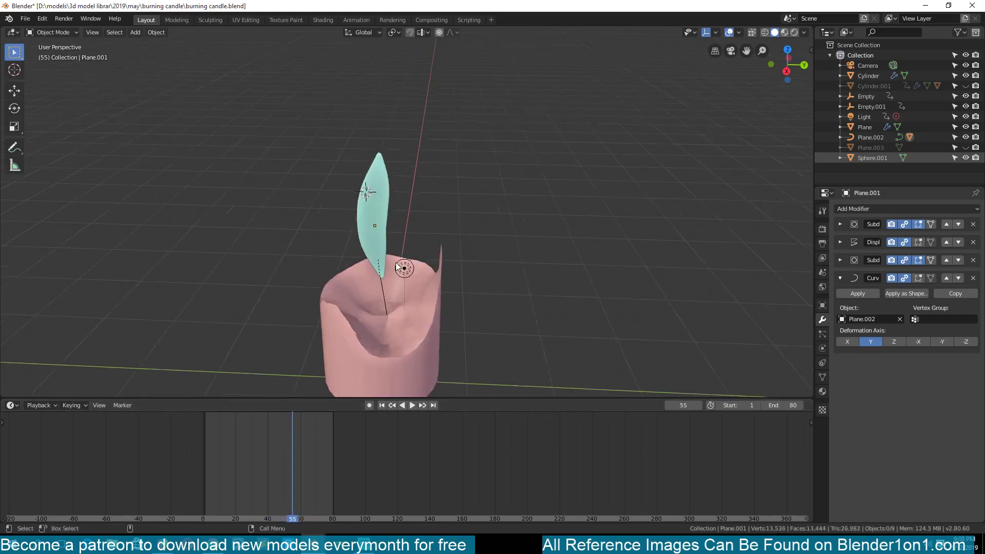
Step: Select the light beside the flame and play the animation to examine its keyframed descent
left_click(407, 281)
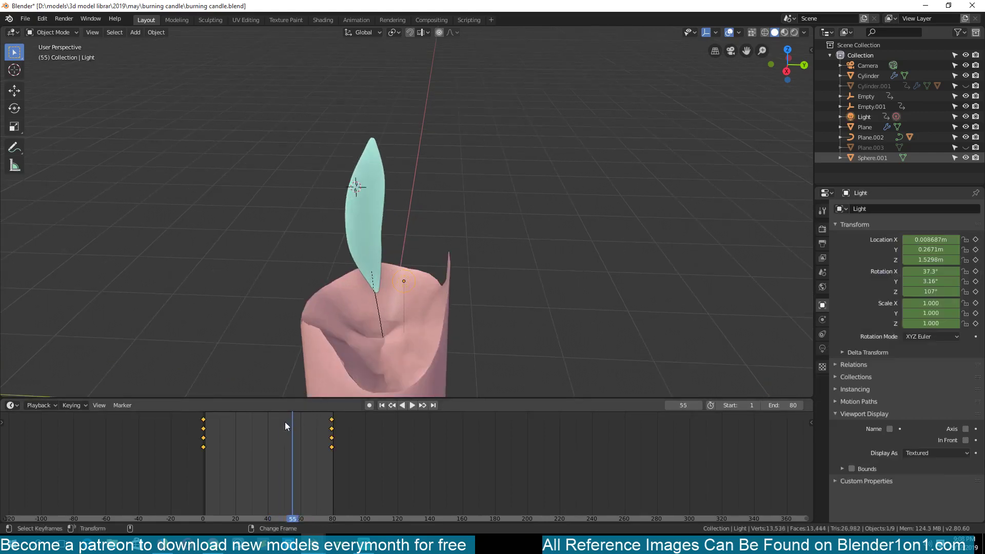
left_click_drag(285, 421, 254, 425)
key("space")
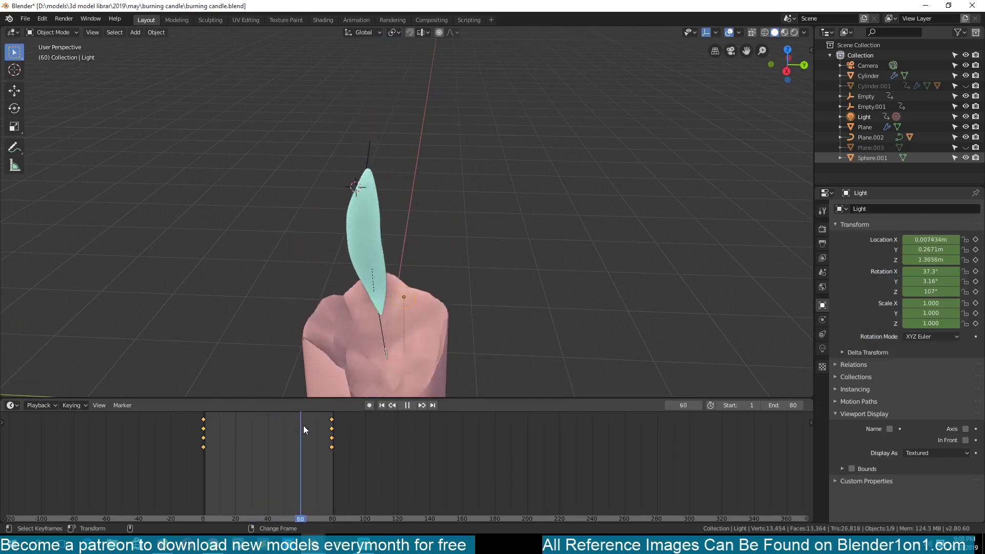
key("space")
Step: Select the candle body, switch to the Shading workspace, and play the melting animation with its rendered wax material
left_click(353, 365)
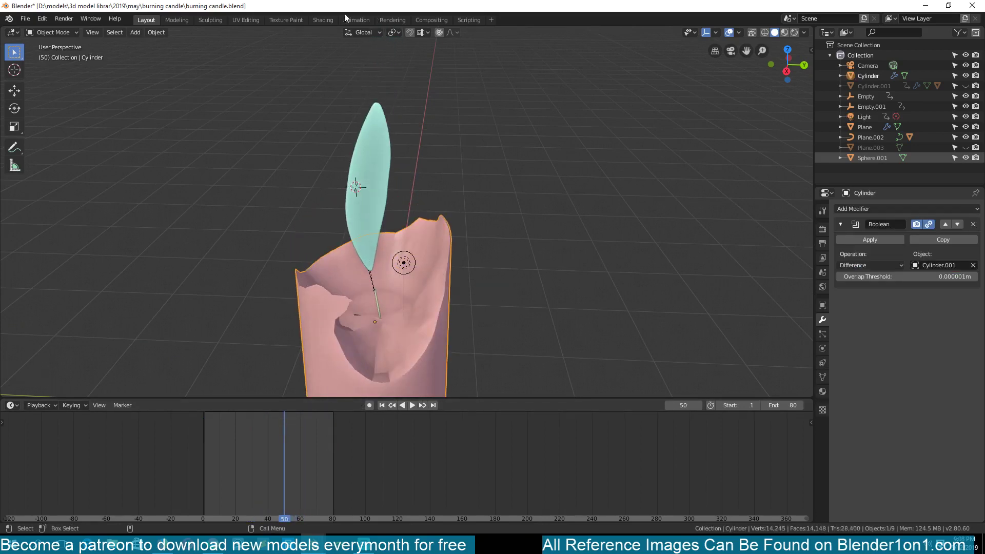
left_click(322, 19)
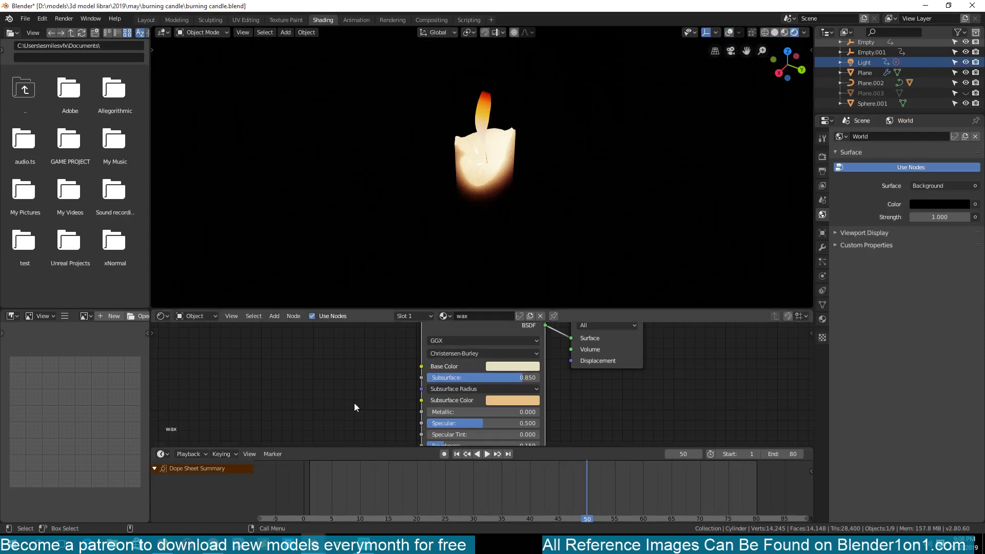
left_click_drag(533, 484, 509, 485)
key("space")
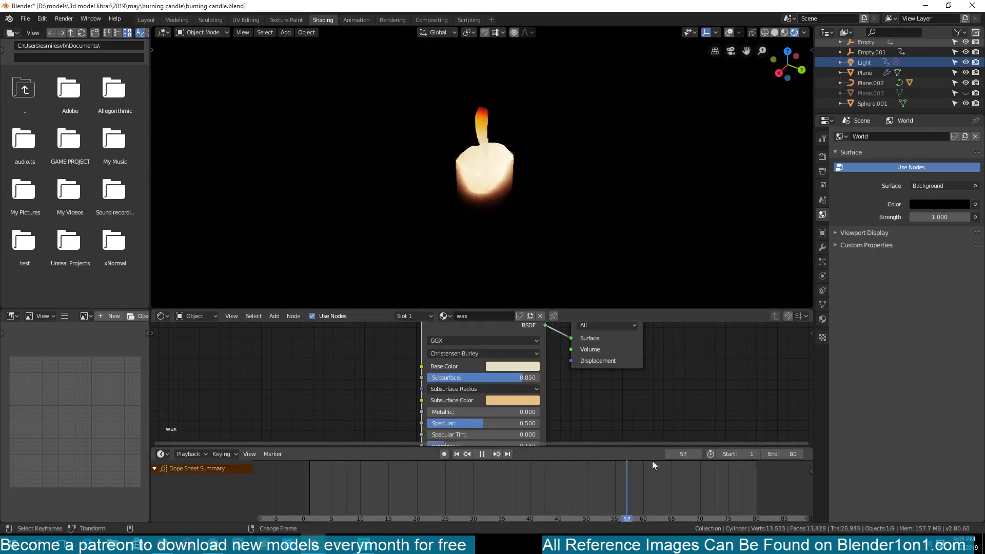
Step: Stop the animation playback at frame 61 and unhide all hidden objects in the scene
key("space")
middle_click_drag(522, 250, 538, 279)
scroll(537, 268, "up", 4)
key("alt+h")
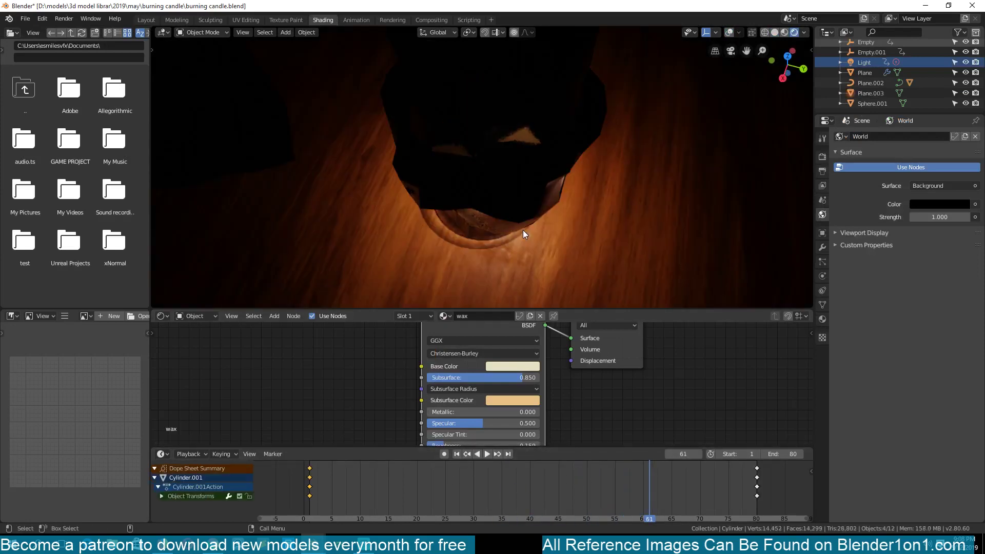
Step: Deselect everything, then select the dark cutter cylinder enclosing the candle and hide it
key("alt+a")
scroll(521, 230, "down", 2)
middle_click_drag(521, 229, 479, 188)
left_click(486, 141)
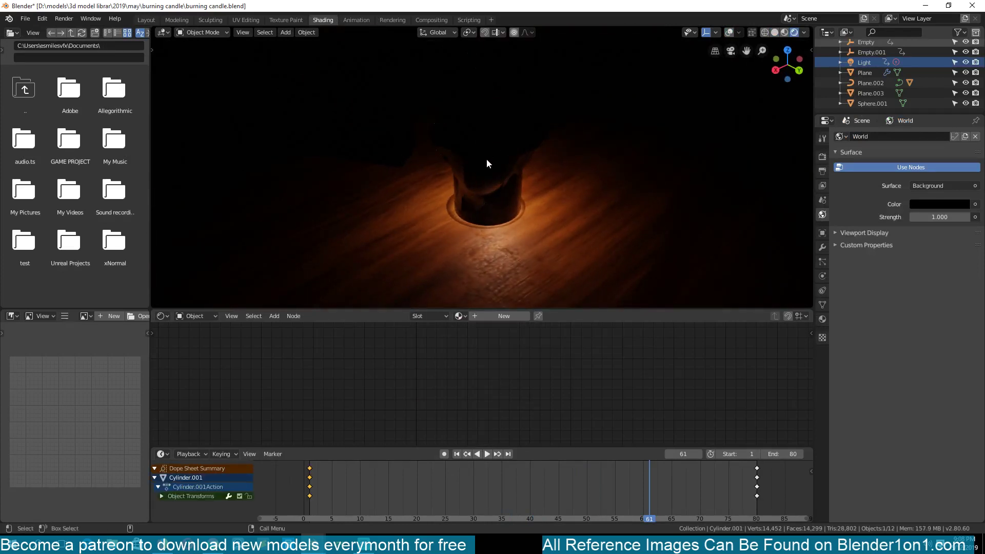
key("h")
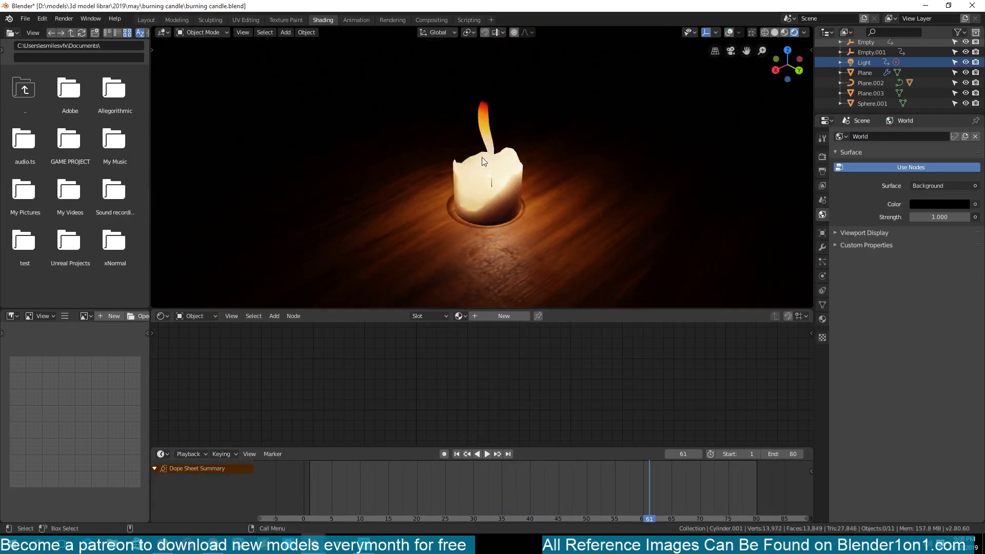
Step: Inspect the melted candle up close and scrub the animation back to frame 37
mouse_move(481, 156)
middle_mouse_down()
mouse_move(463, 136)
mouse_move(468, 169)
middle_mouse_up()
scroll(469, 169, "up", 3)
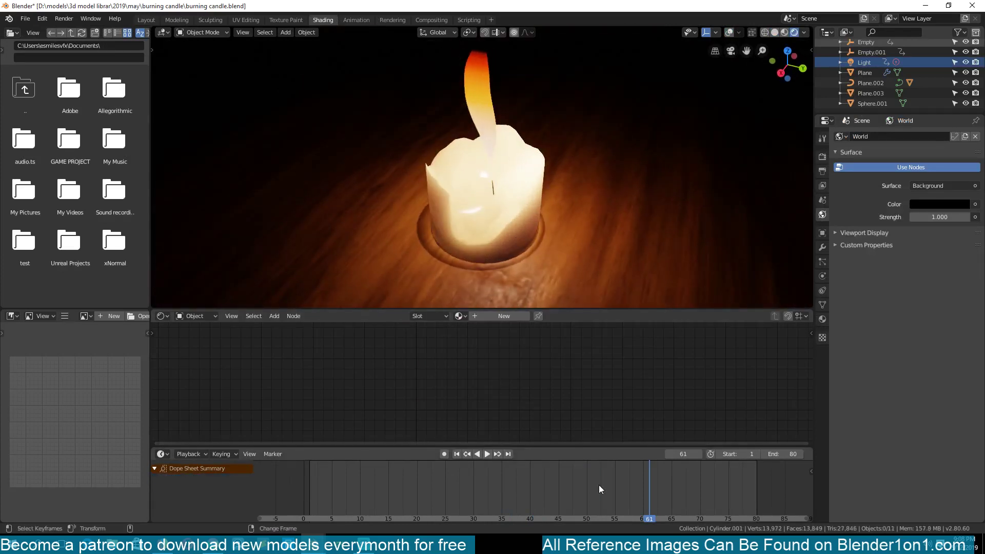
right_click_drag(598, 484, 513, 478)
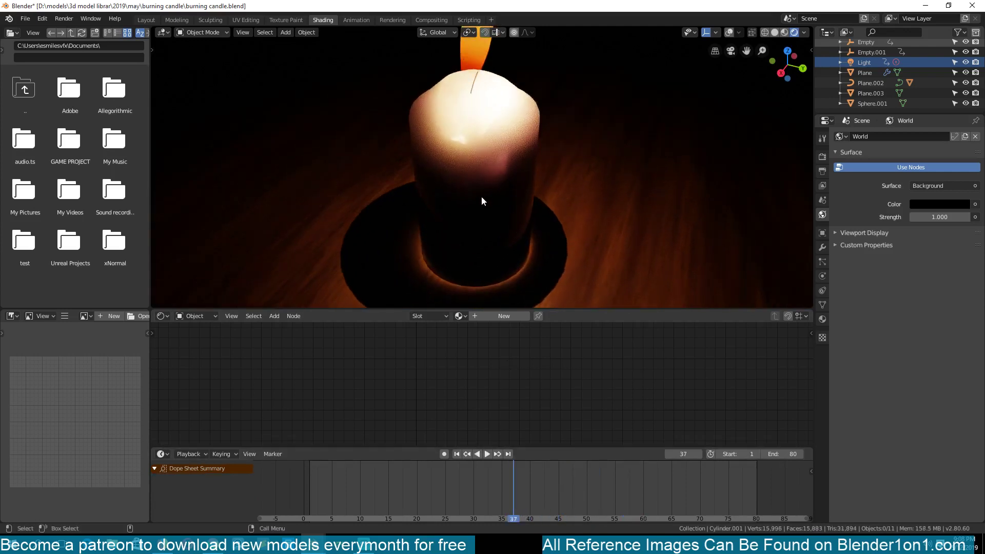
Step: Select the candle body and examine its wax shader's subsurface values together with the Eevee Subsurface Scattering render settings
left_click(481, 198)
middle_click_drag(505, 390, 465, 372)
scroll(463, 375, "down", 1)
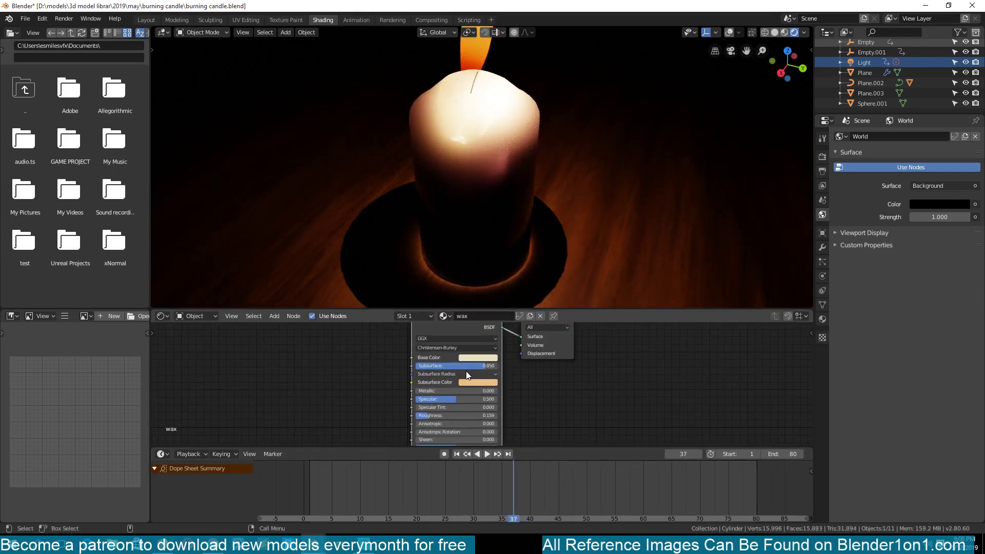
left_click(822, 156)
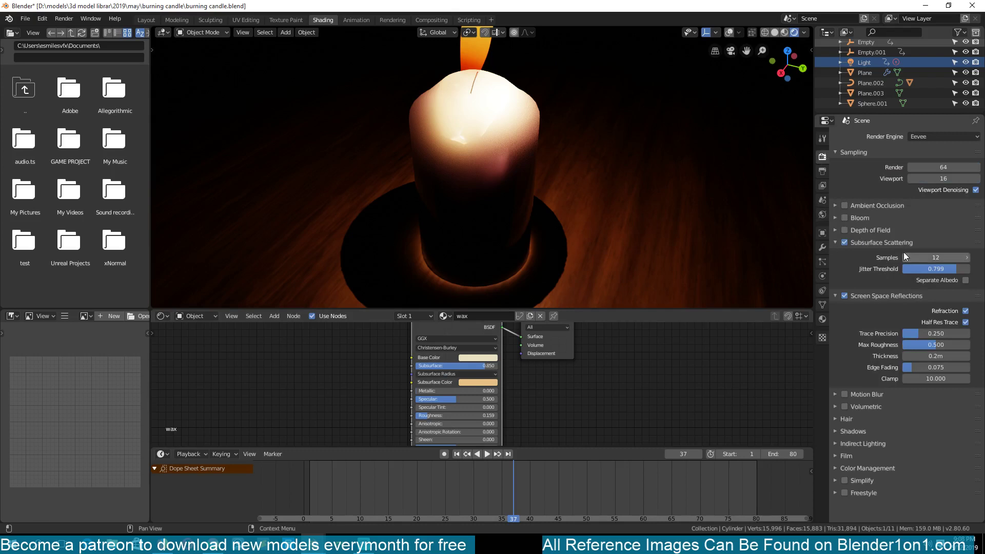
middle_click_drag(582, 393, 575, 433)
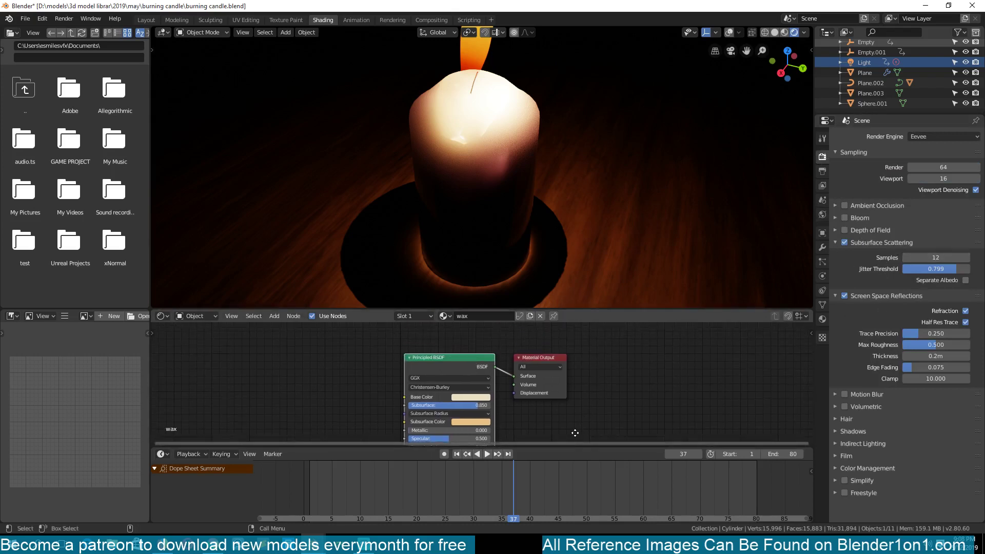
scroll(576, 430, "up", 4)
middle_click_drag(585, 398, 598, 332)
middle_click_drag(498, 379, 502, 400)
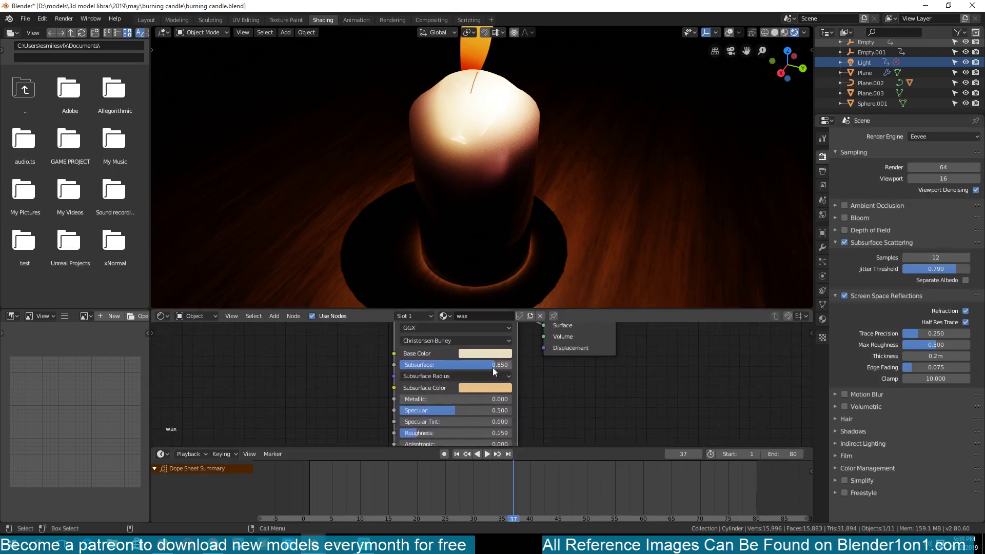
scroll(472, 154, "down", 3)
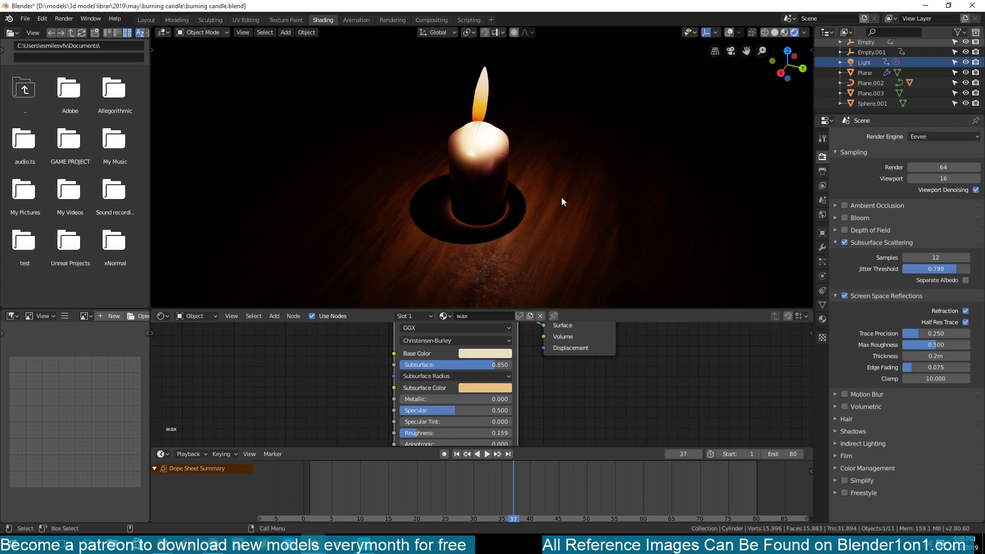
Step: Save the file, then play the rendered melting animation from a lower viewing angle and stop at frame 60
key("ctrl+s")
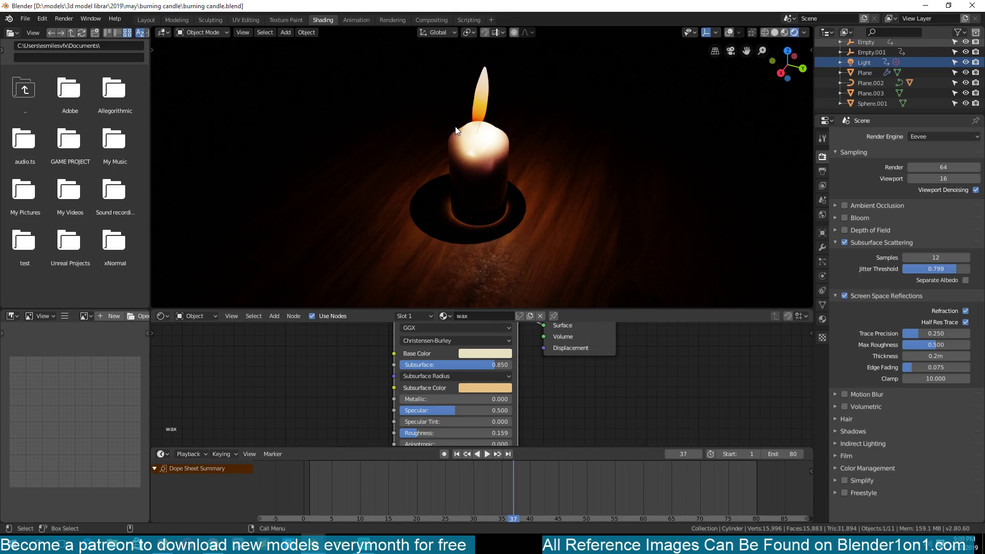
middle_click_drag(456, 130, 449, 92)
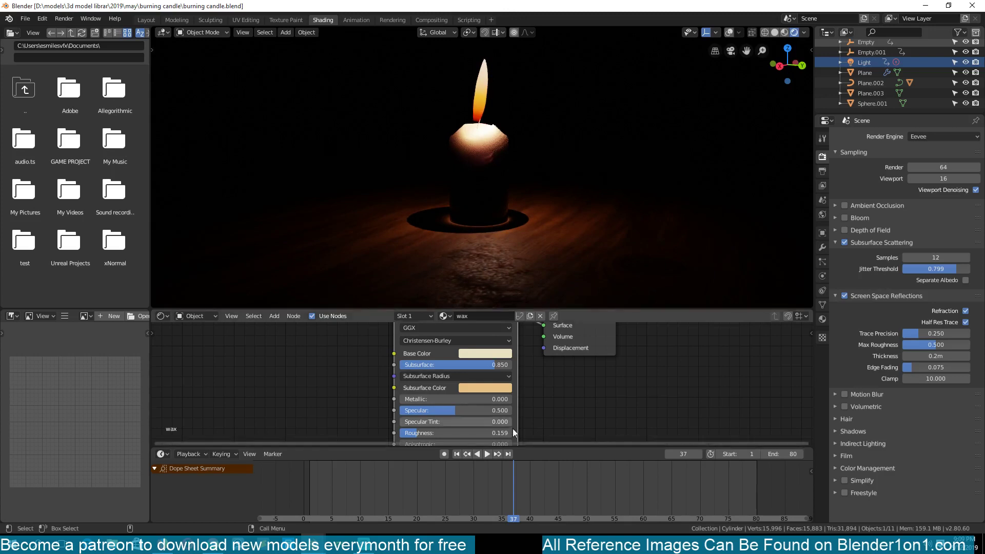
key("space")
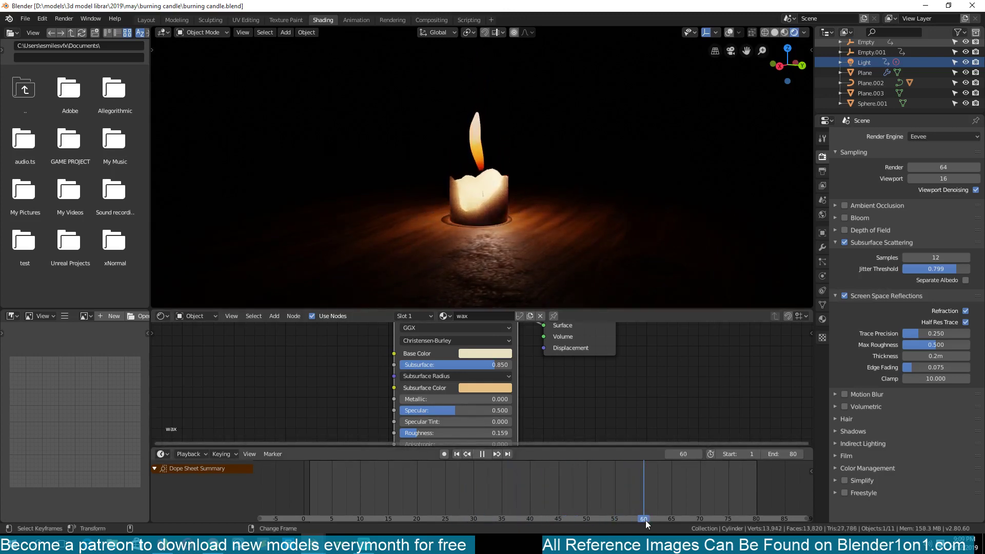
key("space")
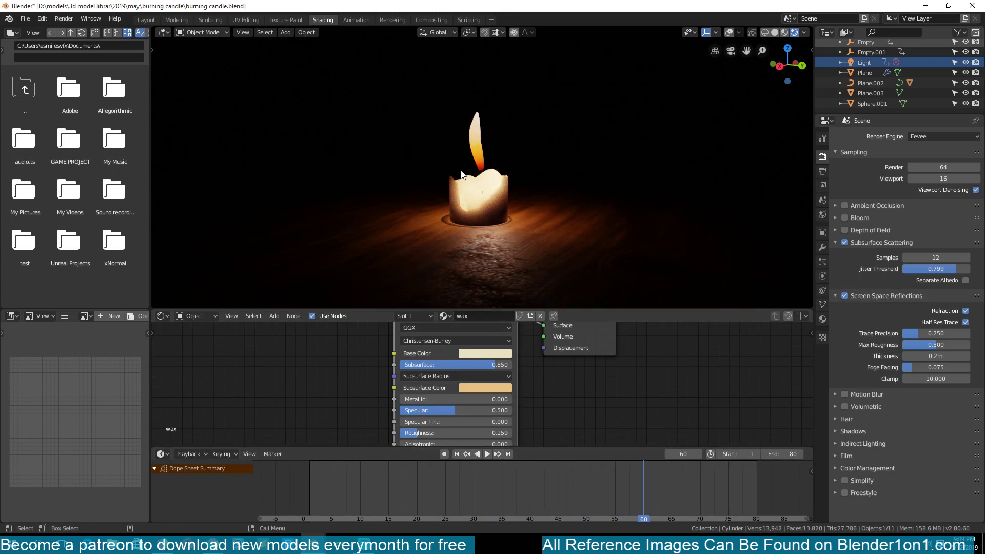
Step: Switch the viewport to LookDev shading, scrub to an earlier frame, and play the melting animation, stopping at frame 47
left_click(784, 32)
left_click_drag(649, 475, 562, 478)
middle_click_drag(481, 258, 527, 251)
left_click(478, 454)
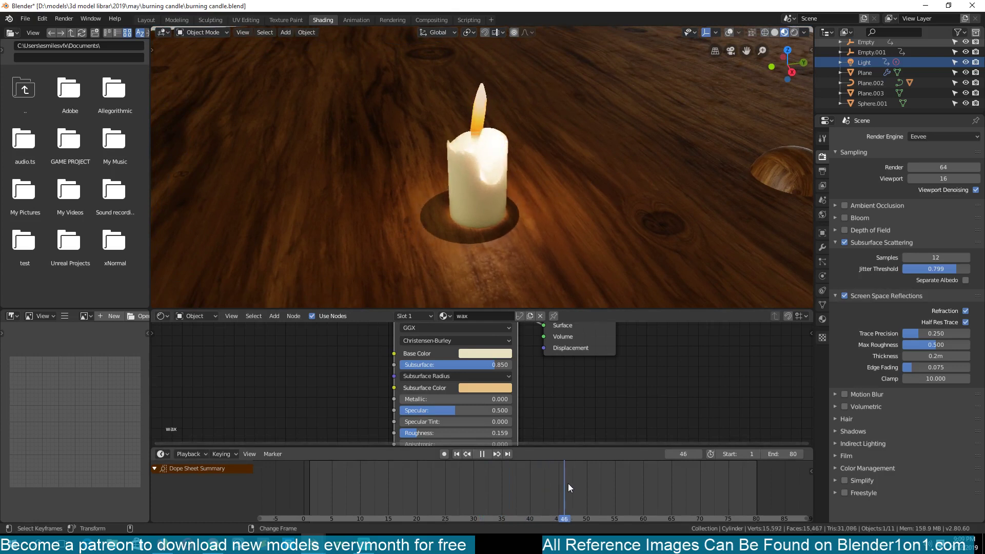
key("space")
Step: Examine the candle, flame and wooden table from several angles, then replay the melting animation from the start of the timeline
middle_click_drag(505, 256, 495, 244)
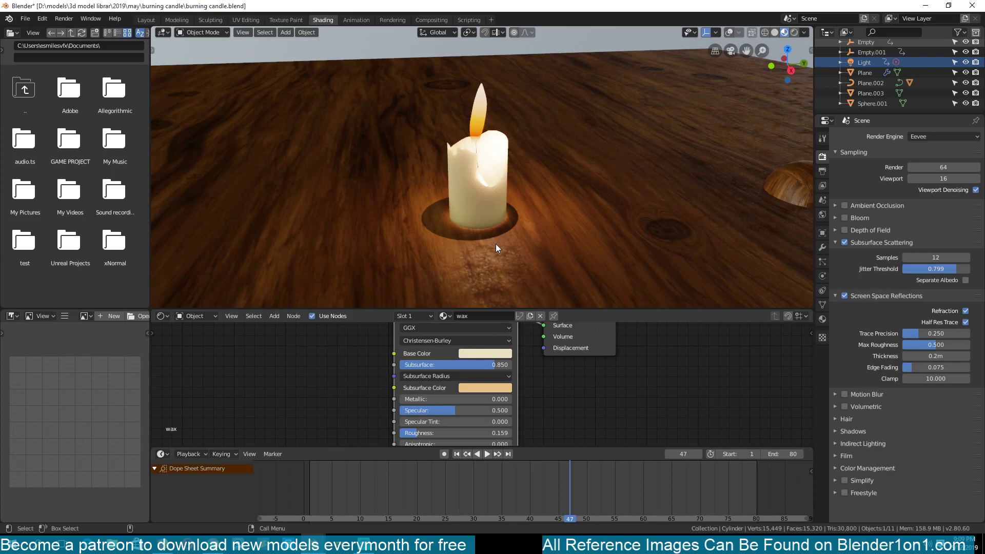
middle_click_drag(495, 244, 489, 217)
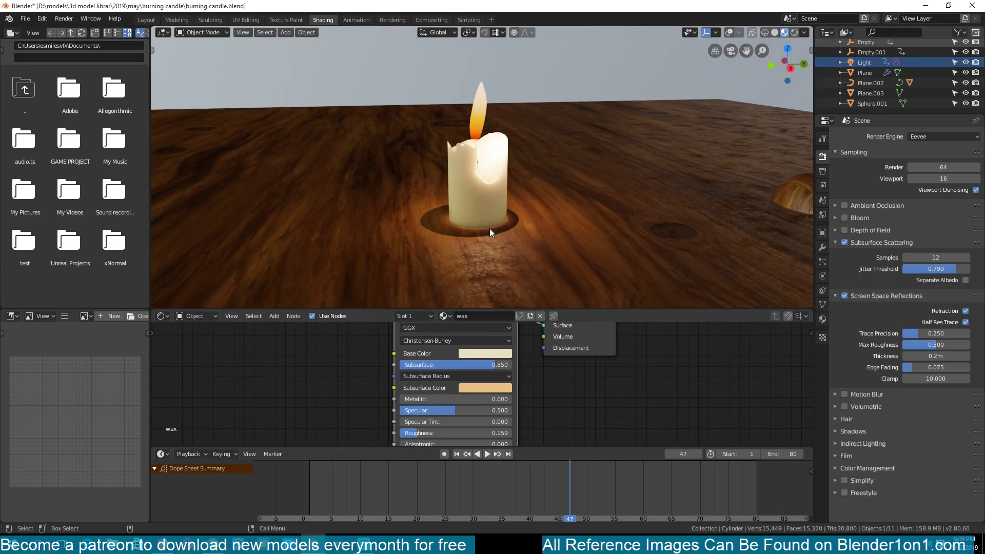
middle_click_drag(489, 229, 548, 239)
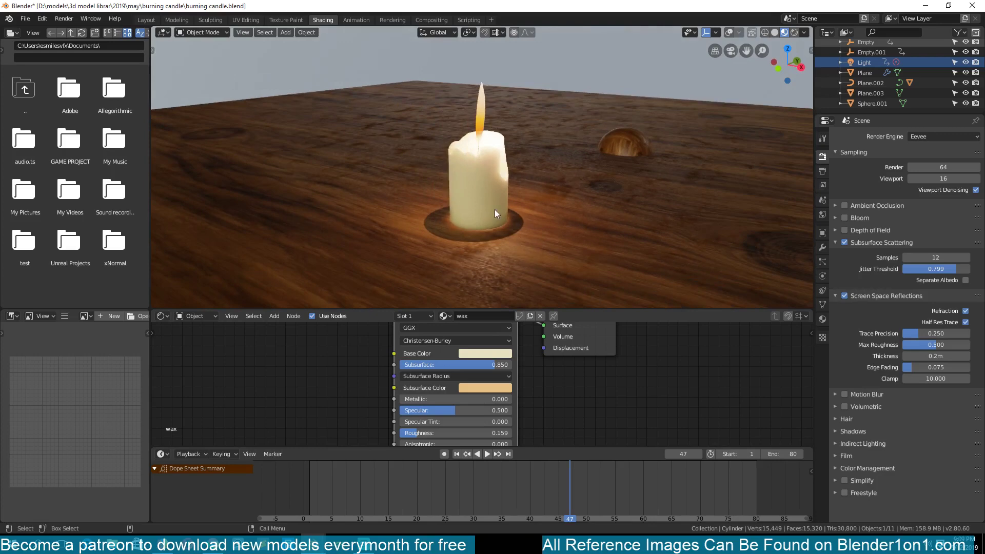
middle_click_drag(494, 209, 442, 214)
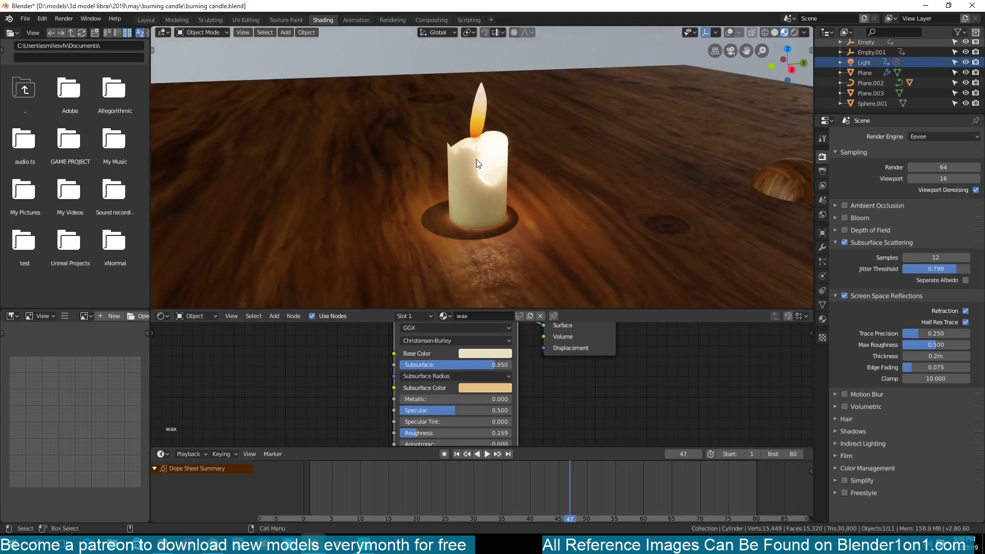
middle_click_drag(559, 227, 558, 237)
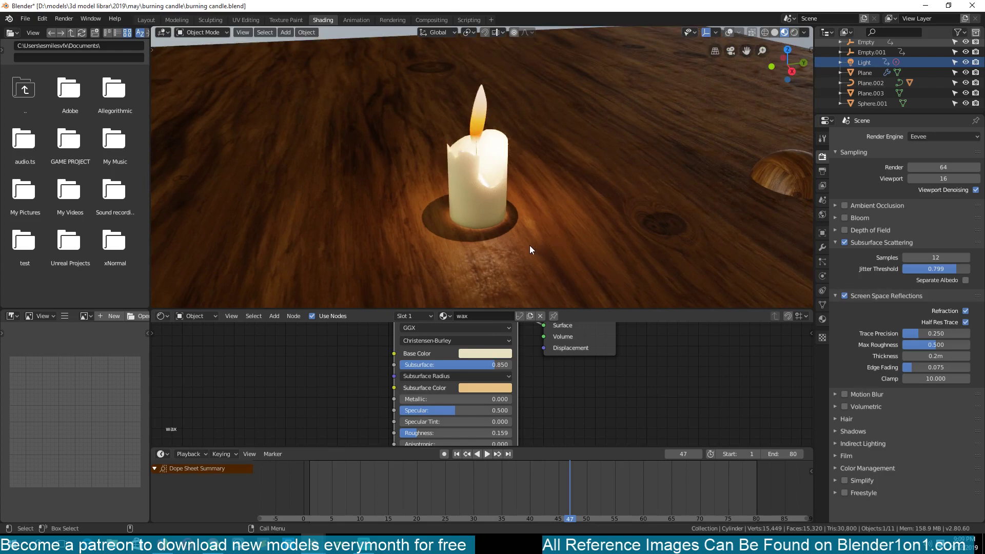
middle_click_drag(529, 246, 524, 237)
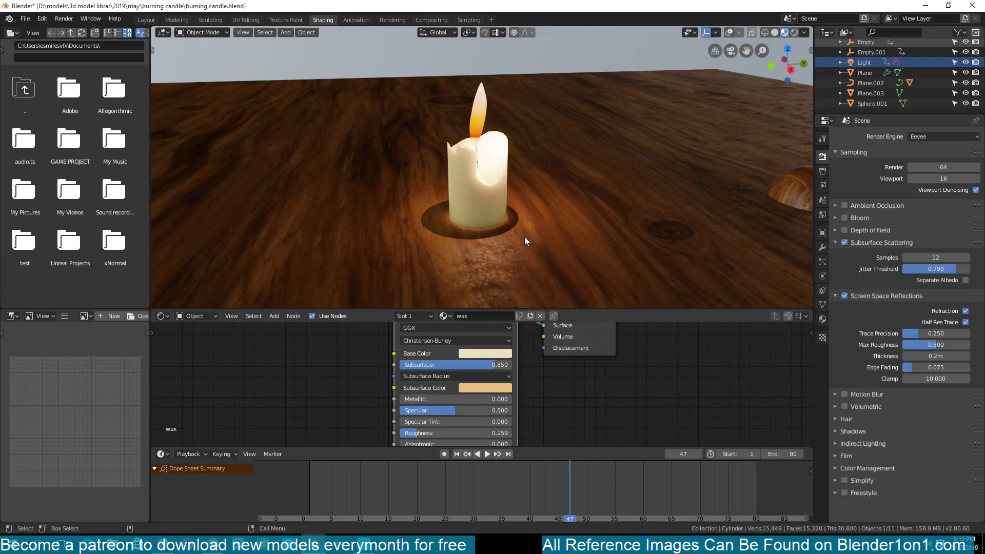
middle_click_drag(524, 236, 476, 260)
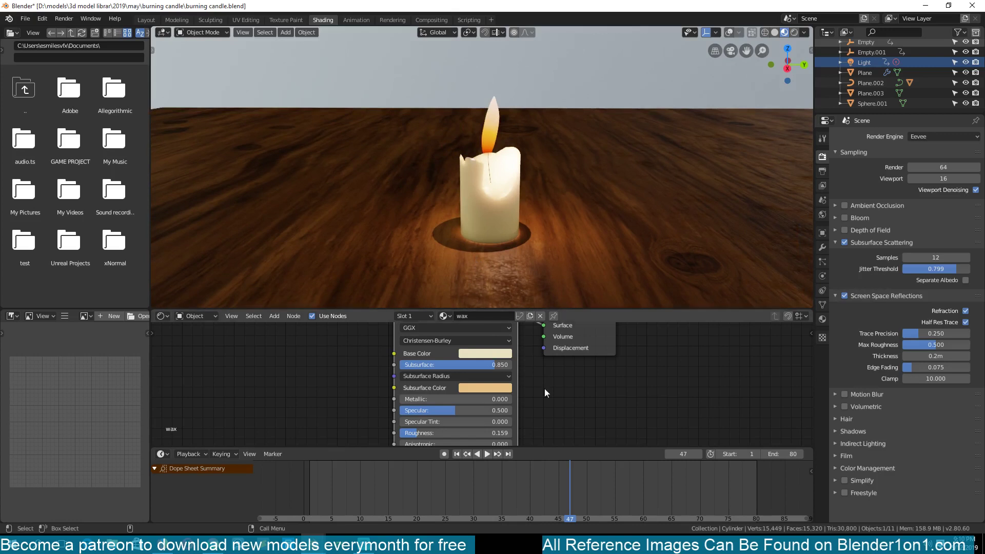
left_click(303, 505)
key("space")
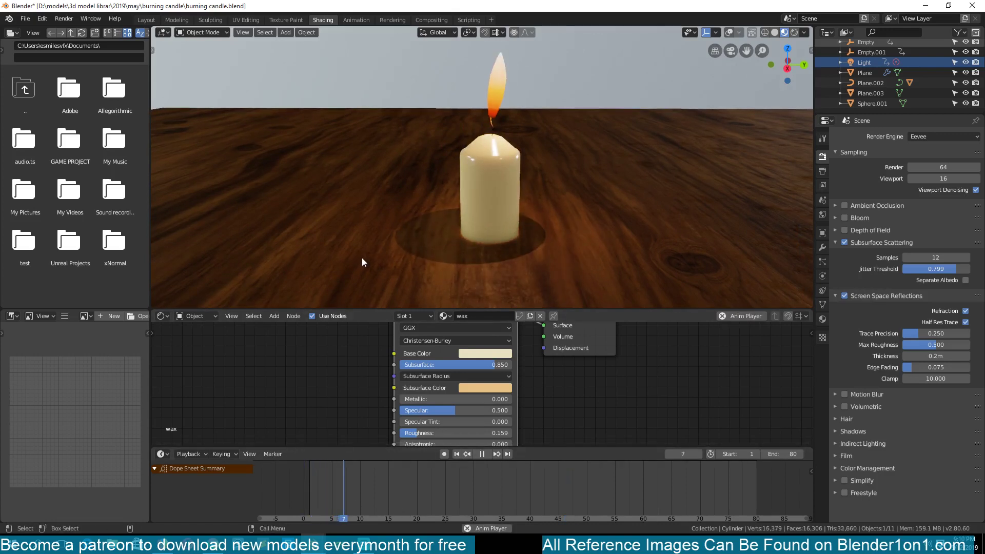